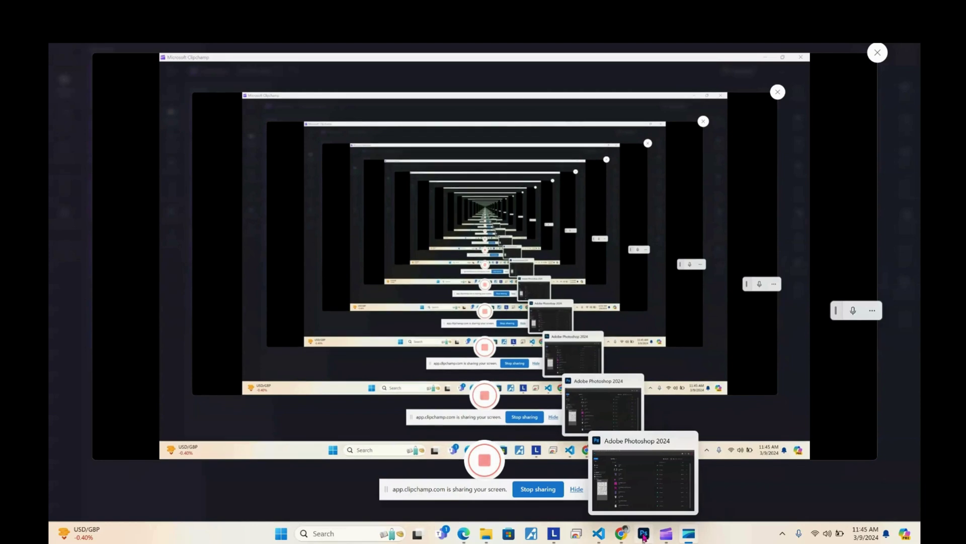
Switch to Photoshop and browse for the frame script's source folder, opening the TEST folder inside TESTER > MULTIFOLDERTESTER
{"action": "left_click", "coordinate": [644, 535]}
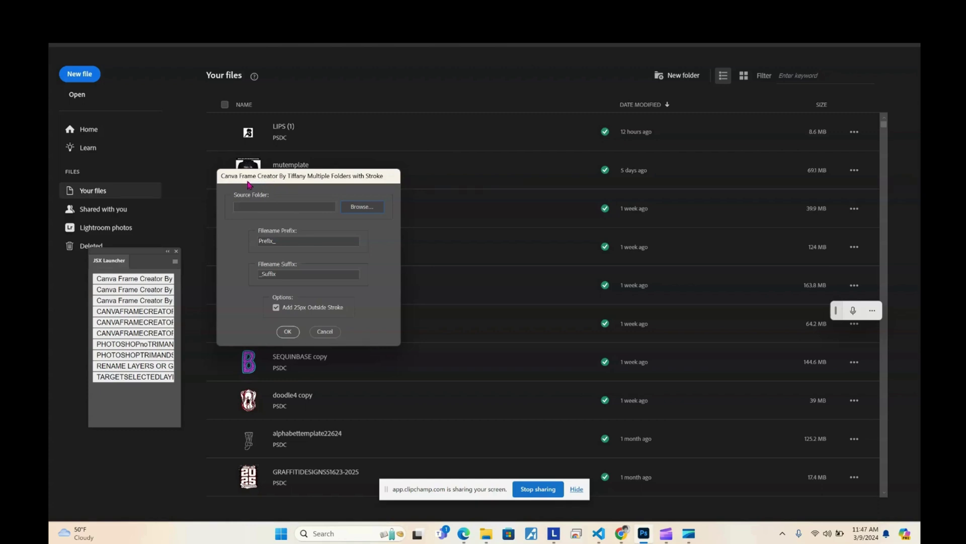
{"action": "left_click", "coordinate": [362, 207]}
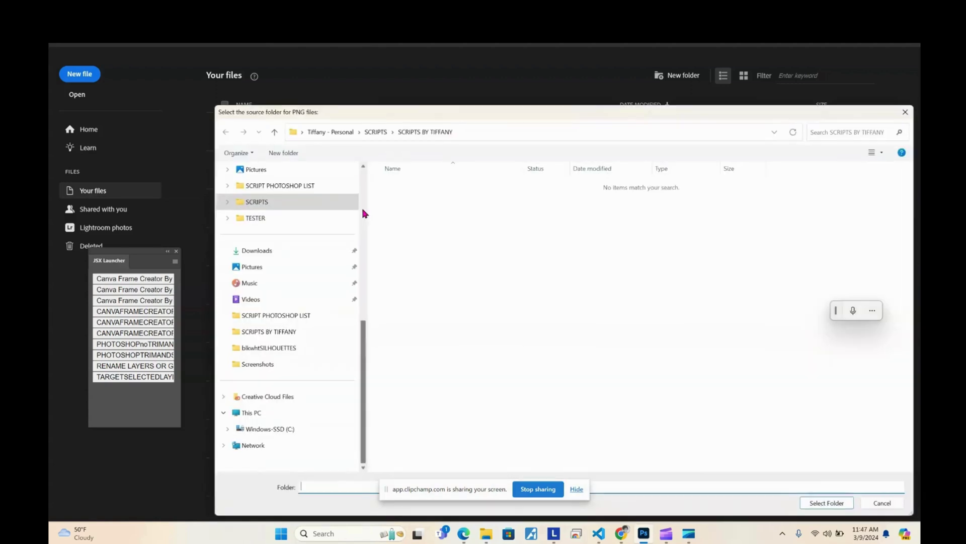
{"action": "left_click", "coordinate": [224, 216]}
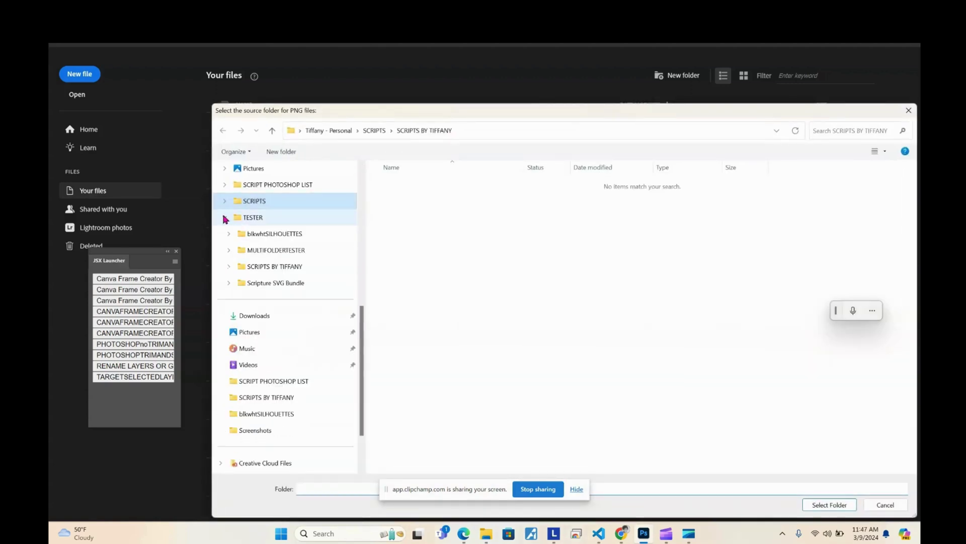
{"action": "left_click", "coordinate": [270, 252]}
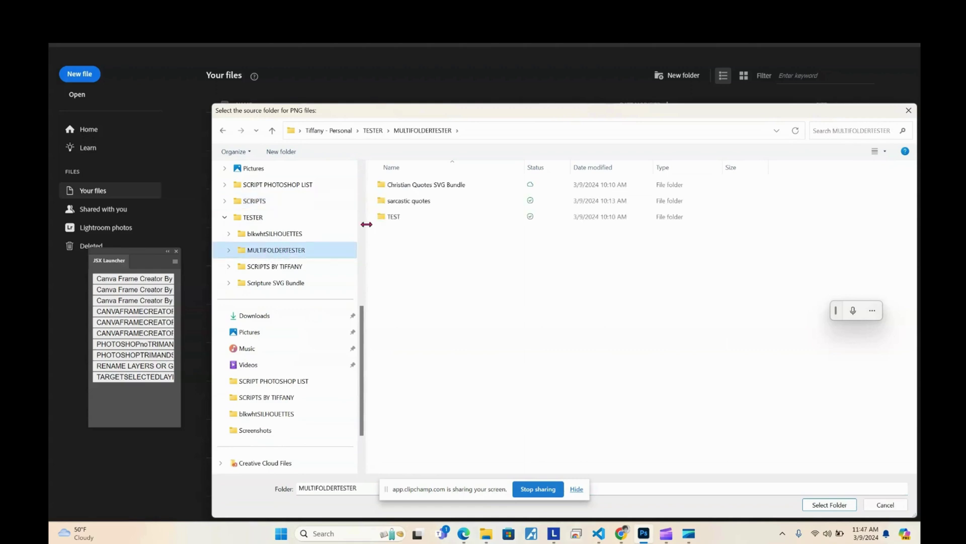
{"action": "left_click", "coordinate": [397, 220]}
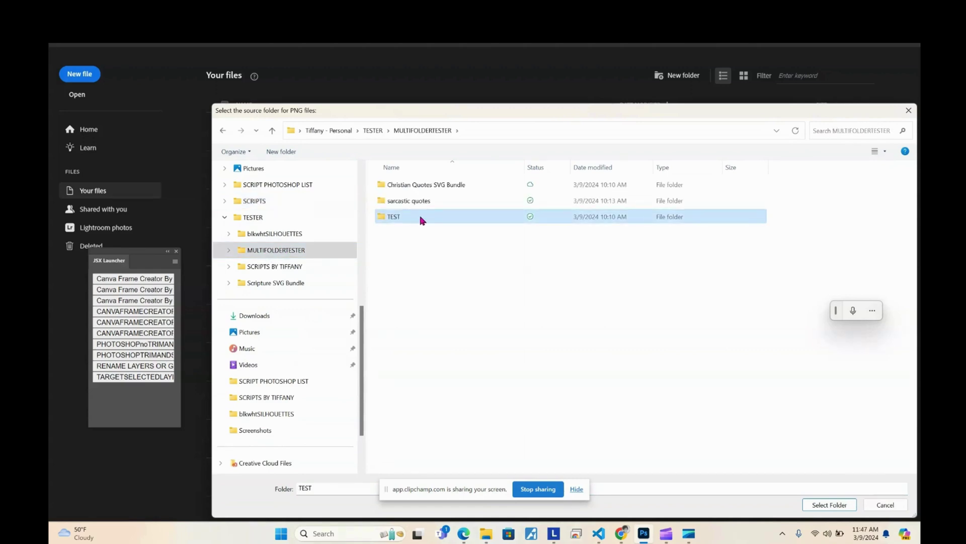
{"action": "double_click", "coordinate": [421, 217]}
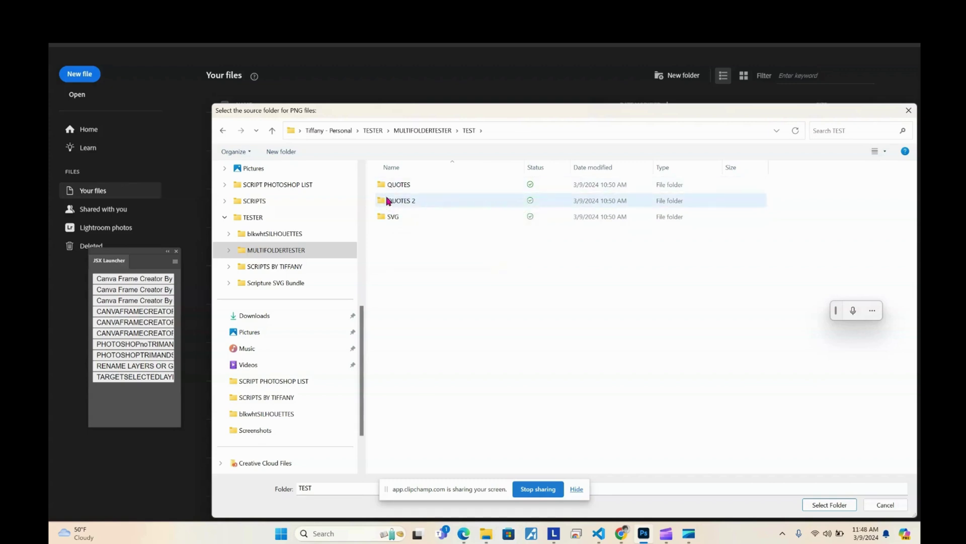
Look inside the QUOTES and QUOTES 2 subfolders in the source folder chooser, returning to TEST
{"action": "double_click", "coordinate": [428, 181]}
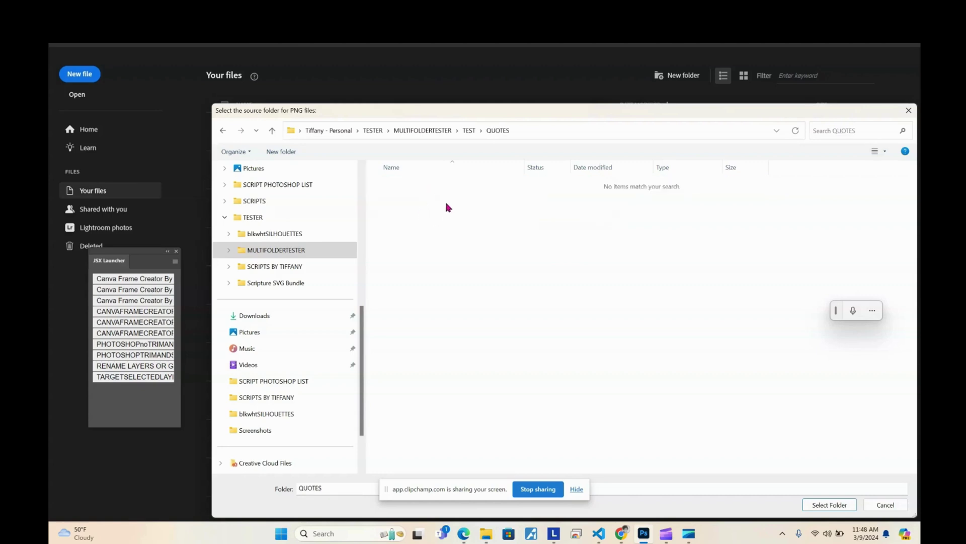
{"action": "left_click", "coordinate": [470, 130]}
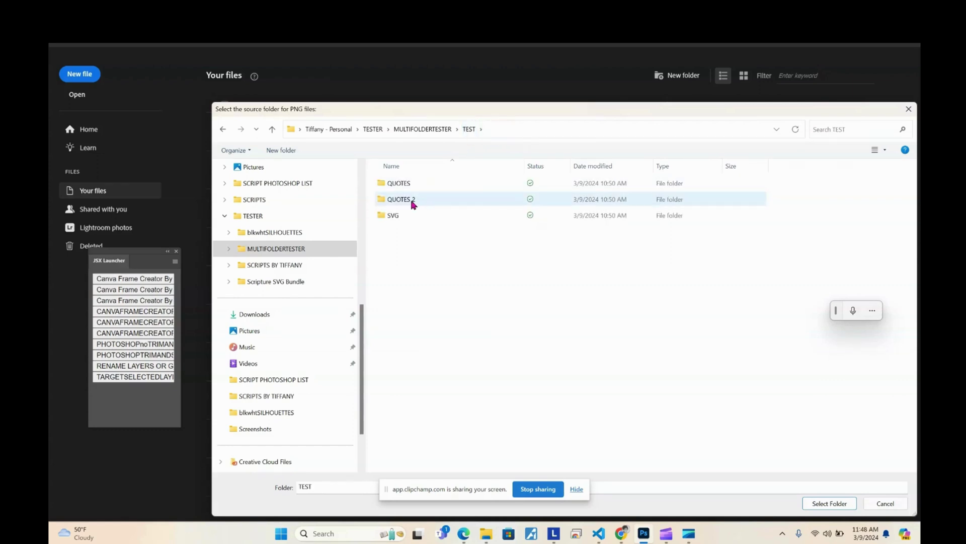
{"action": "double_click", "coordinate": [412, 201]}
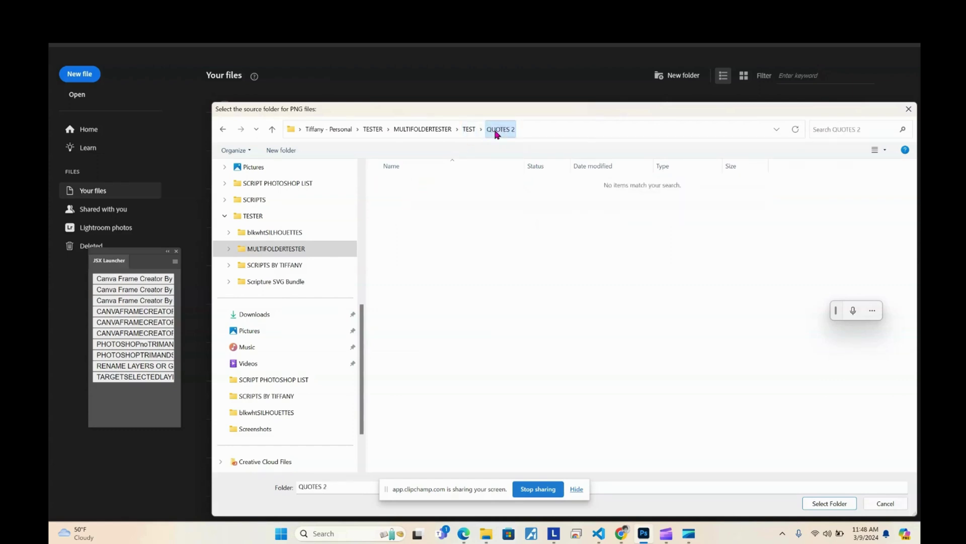
{"action": "left_click", "coordinate": [469, 130]}
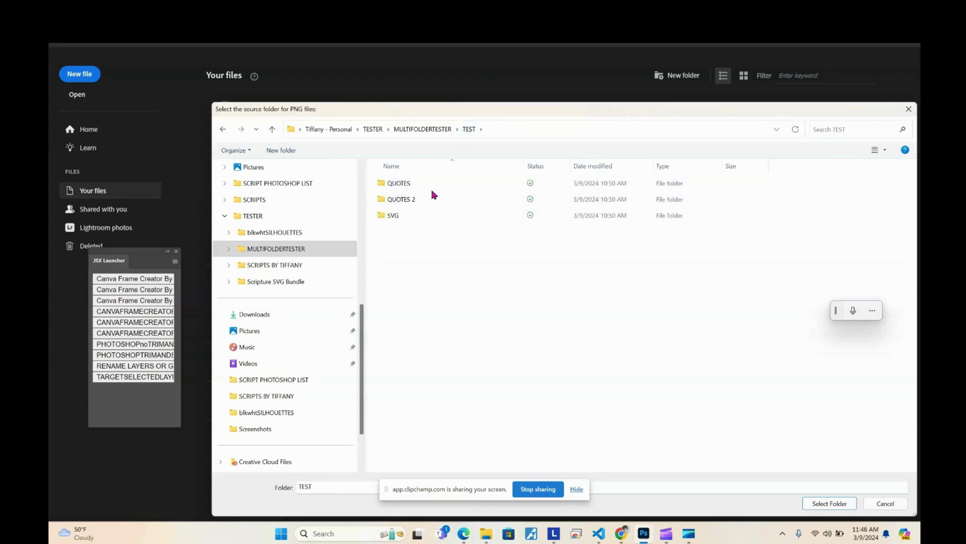
Switch to File Explorer, preview the quote images in TEST's QUOTES subfolder one after another, and return to TEST
{"action": "mouse_move", "coordinate": [485, 536]}
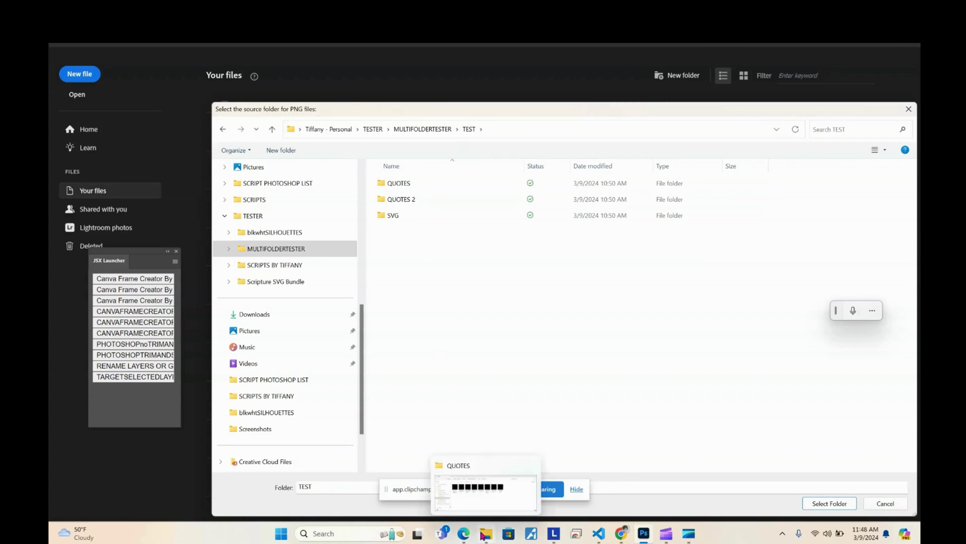
{"action": "left_click", "coordinate": [484, 536]}
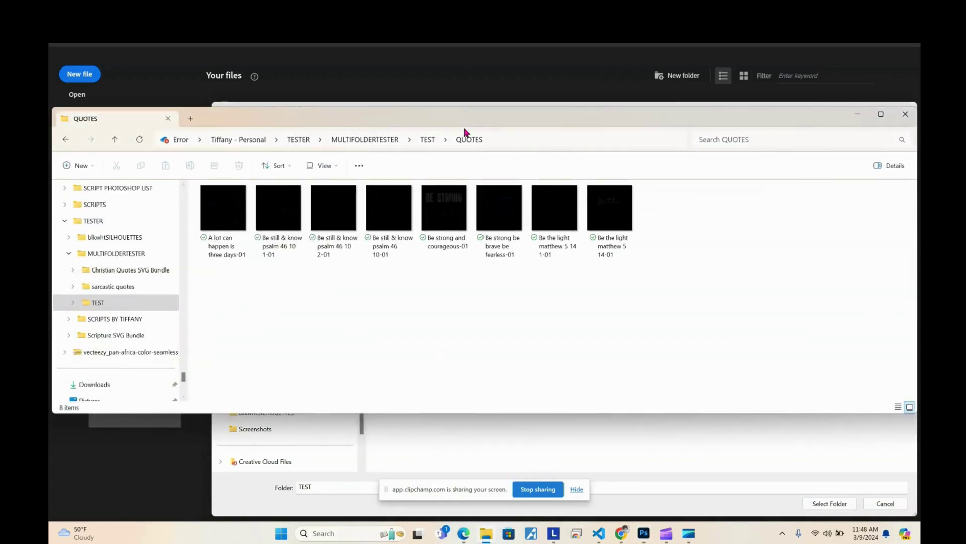
{"action": "left_click", "coordinate": [426, 140]}
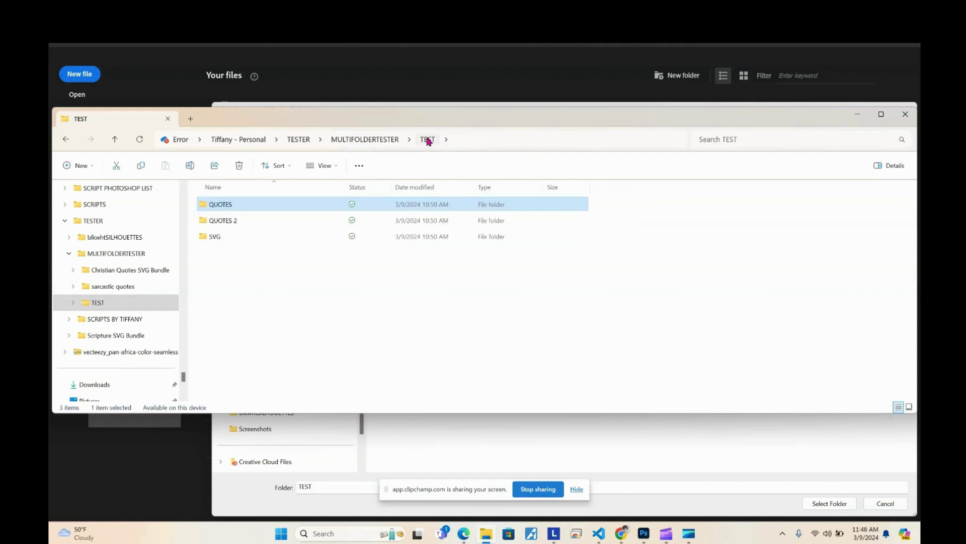
{"action": "double_click", "coordinate": [257, 208]}
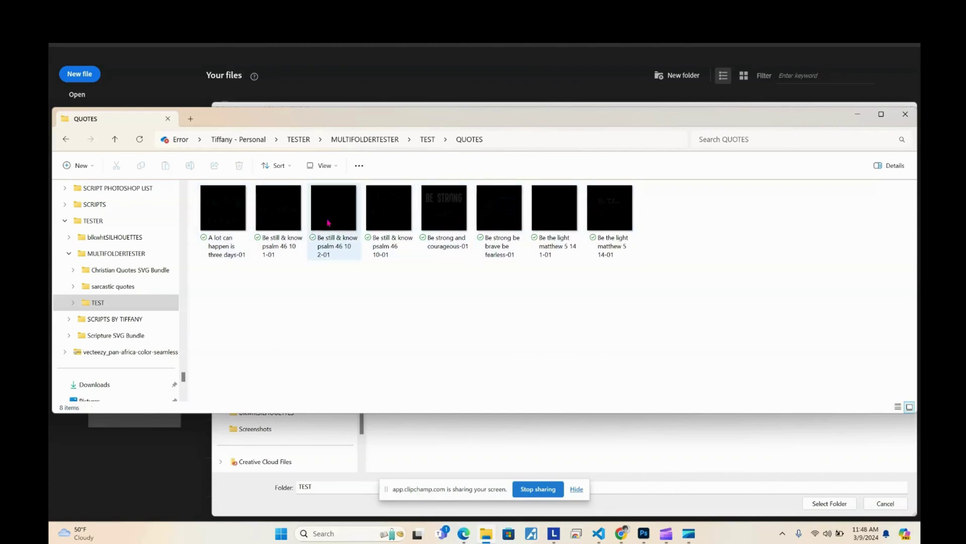
{"action": "double_click", "coordinate": [220, 216]}
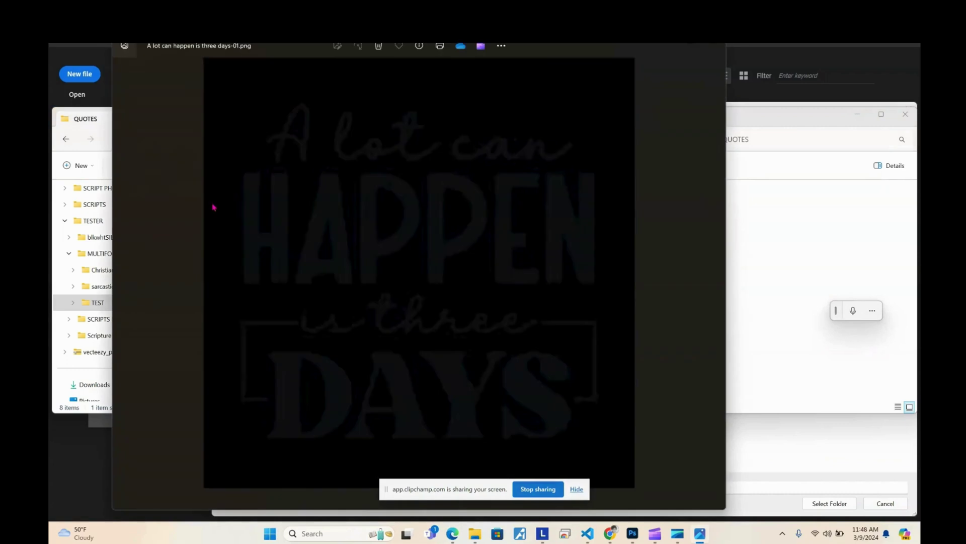
{"action": "left_click", "coordinate": [716, 273]}
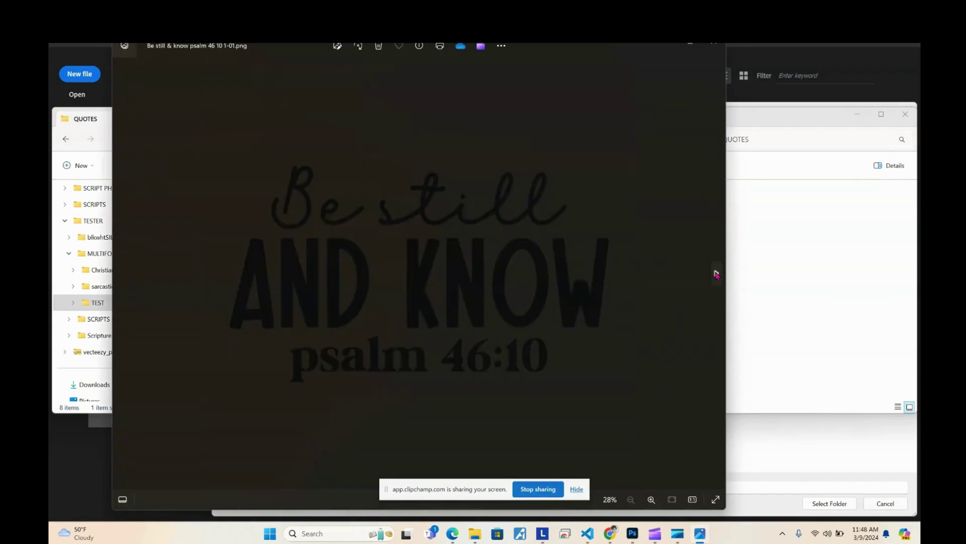
{"action": "left_click", "coordinate": [716, 273]}
{"action": "left_click", "coordinate": [716, 272]}
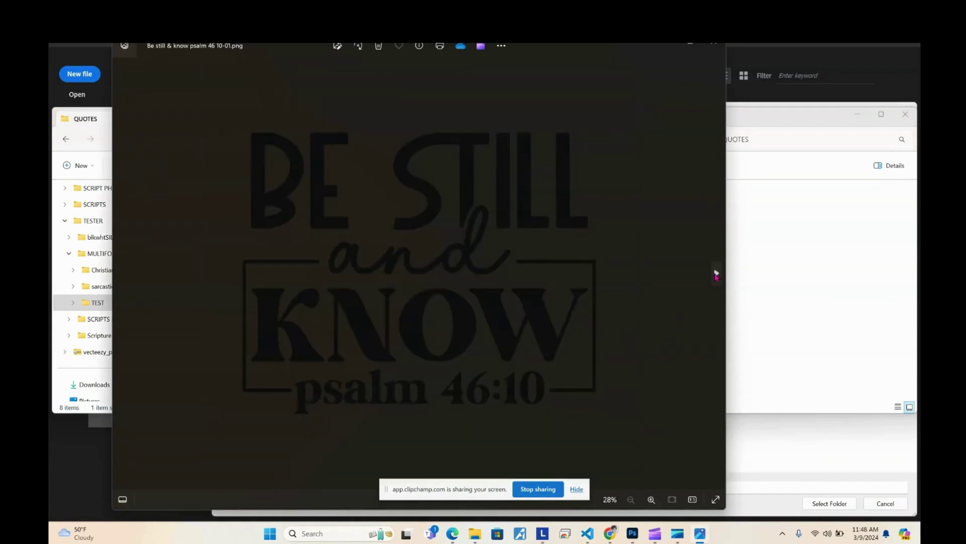
{"action": "left_click", "coordinate": [717, 273]}
{"action": "left_click", "coordinate": [717, 273]}
{"action": "left_click", "coordinate": [716, 273]}
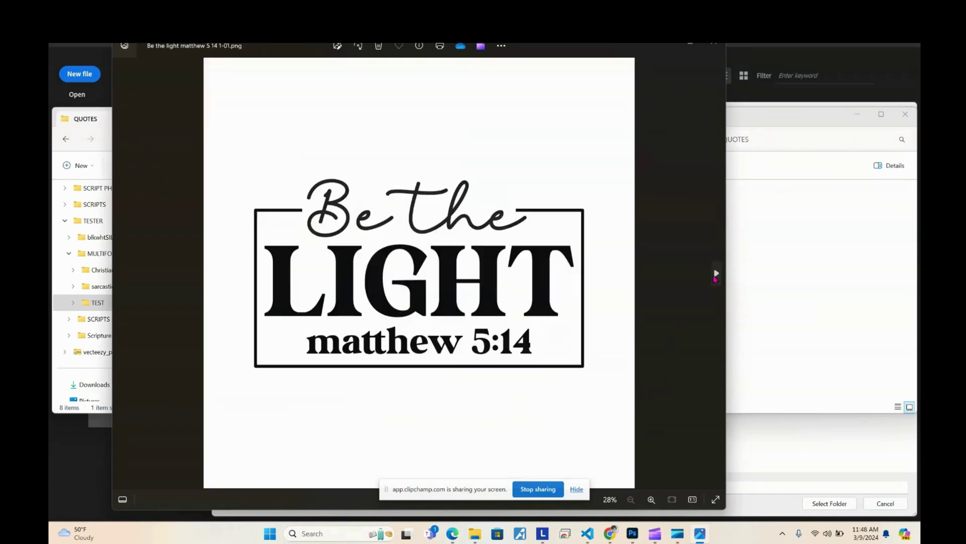
{"action": "left_click", "coordinate": [717, 273]}
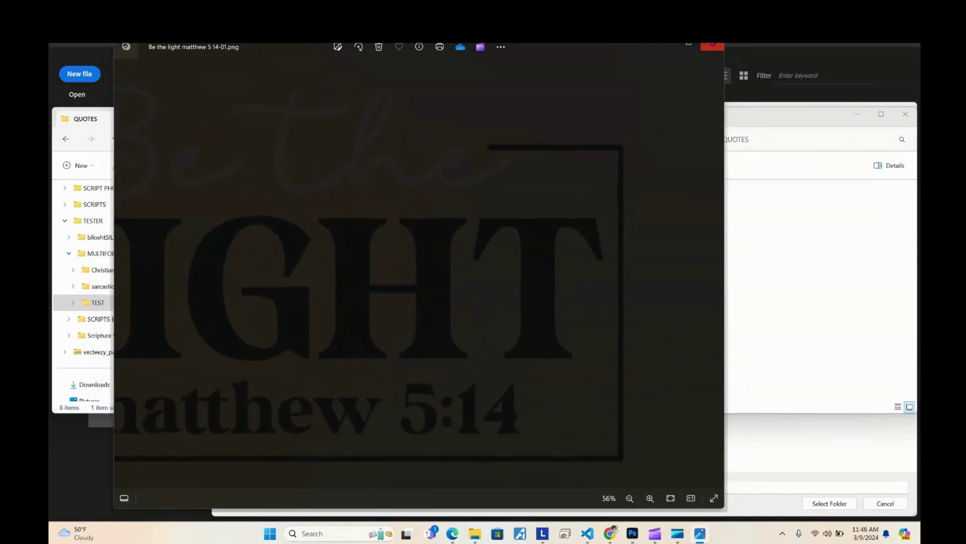
{"action": "left_click", "coordinate": [712, 45]}
{"action": "left_click", "coordinate": [423, 141]}
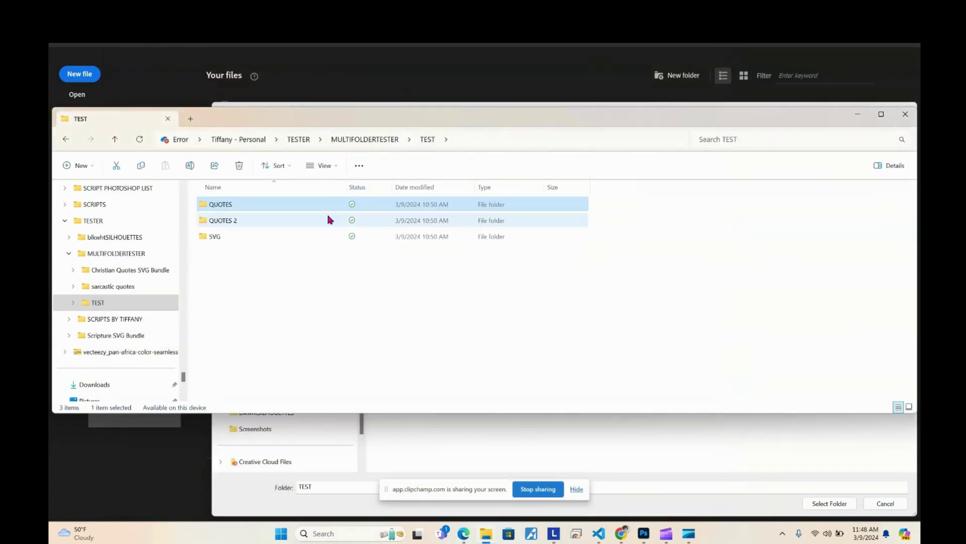
Preview the images in the QUOTES 2 subfolder, close the viewer and go back to the TEST folder
{"action": "left_click", "coordinate": [282, 219]}
{"action": "double_click", "coordinate": [282, 219]}
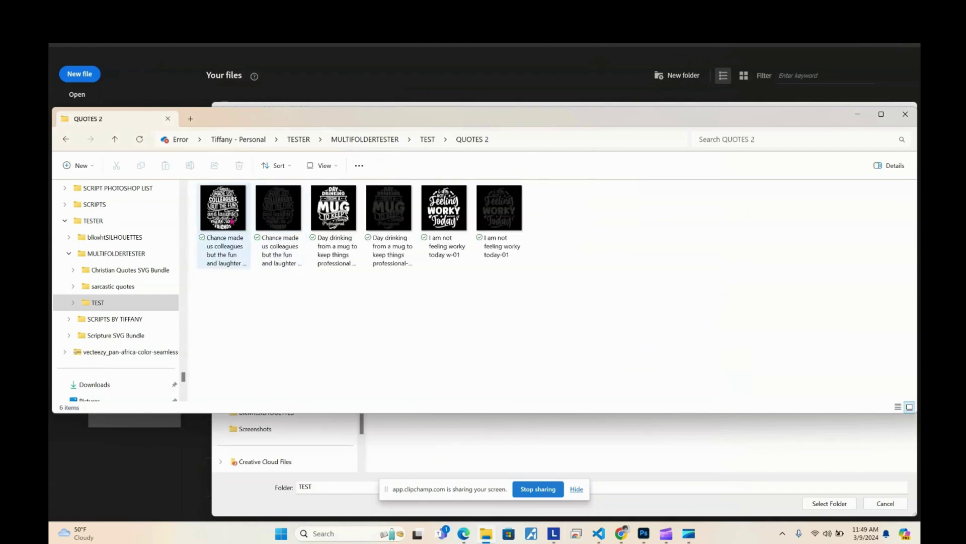
{"action": "double_click", "coordinate": [232, 221]}
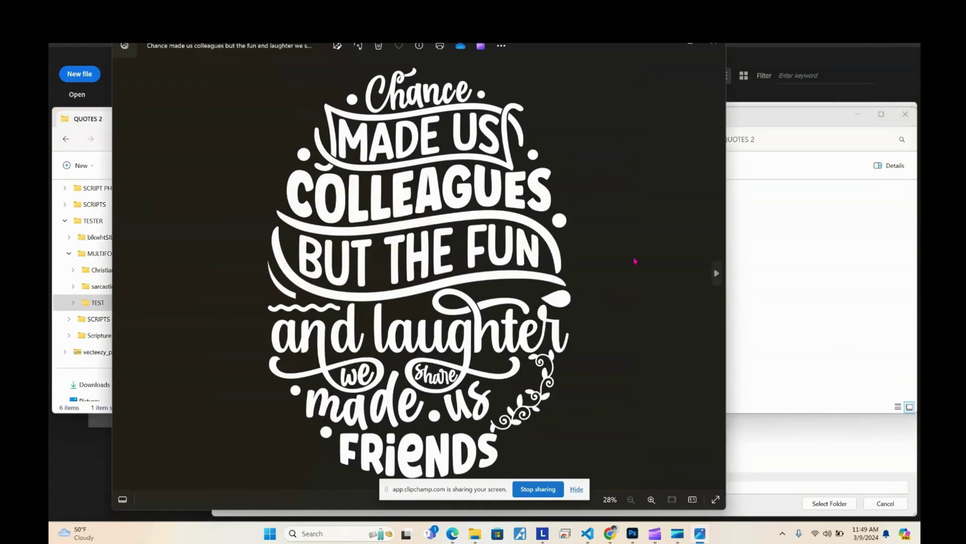
{"action": "left_click", "coordinate": [717, 273]}
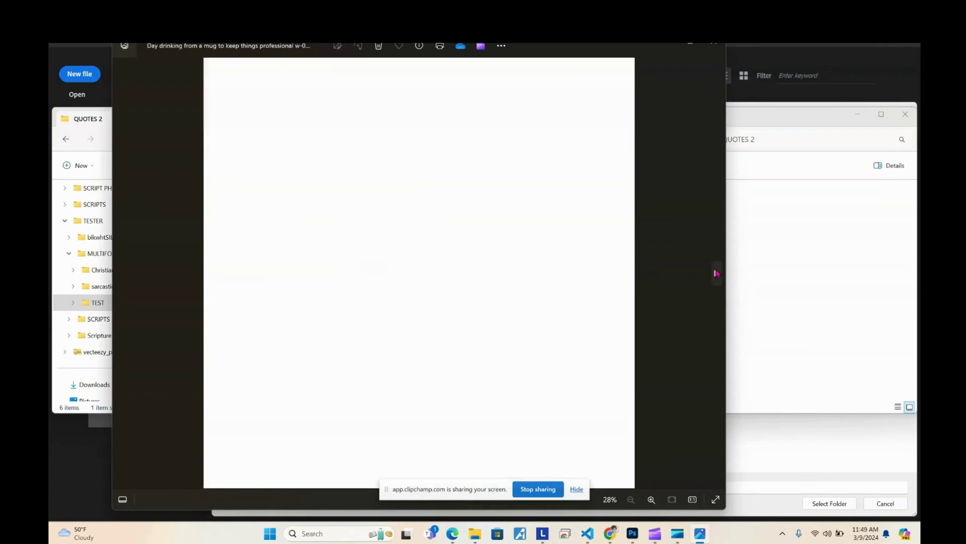
{"action": "left_click", "coordinate": [716, 273]}
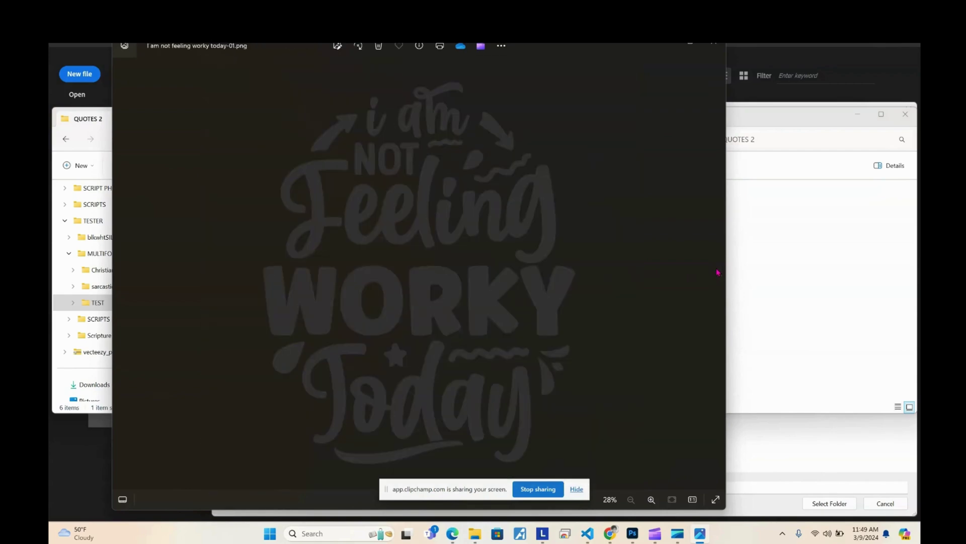
{"action": "left_click", "coordinate": [714, 45]}
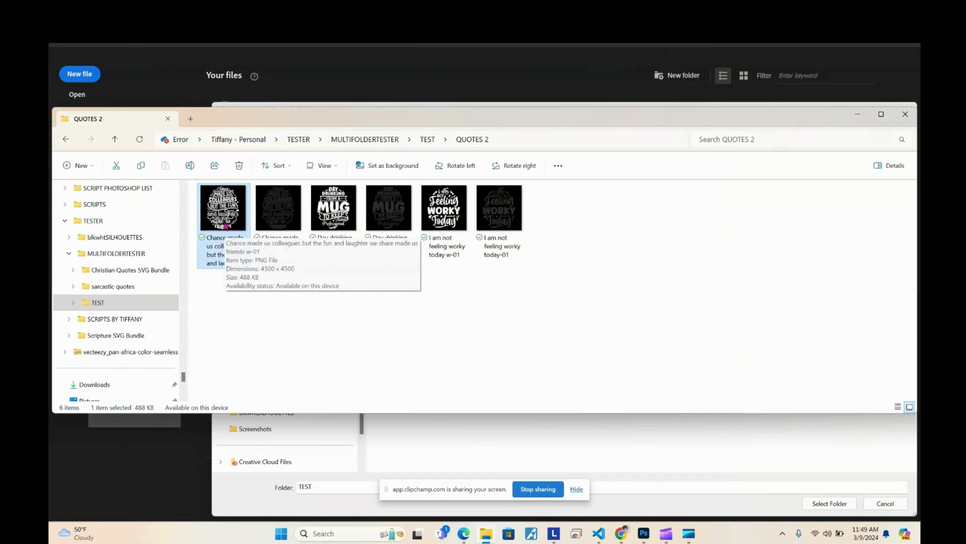
{"action": "left_click", "coordinate": [427, 139]}
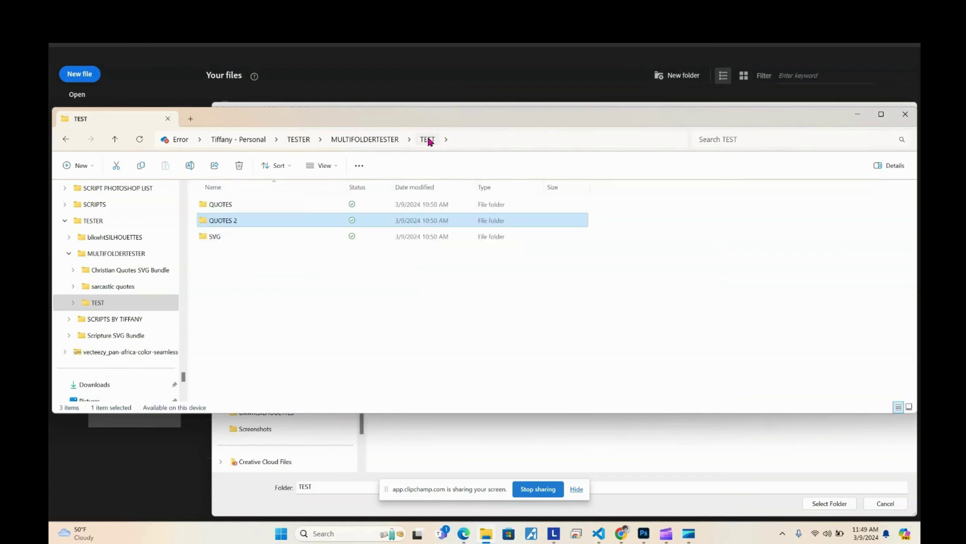
Back in Photoshop, choose MULTIFOLDERTESTER's TEST folder as the source and run the script with the 25px outside stroke option enabled
{"action": "left_click", "coordinate": [452, 452]}
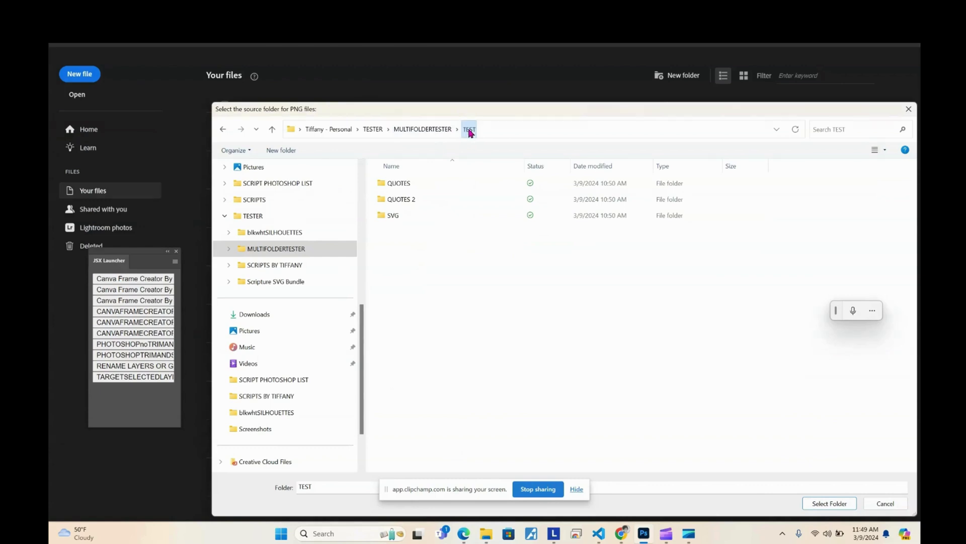
{"action": "left_click", "coordinate": [426, 129]}
{"action": "left_click", "coordinate": [391, 218]}
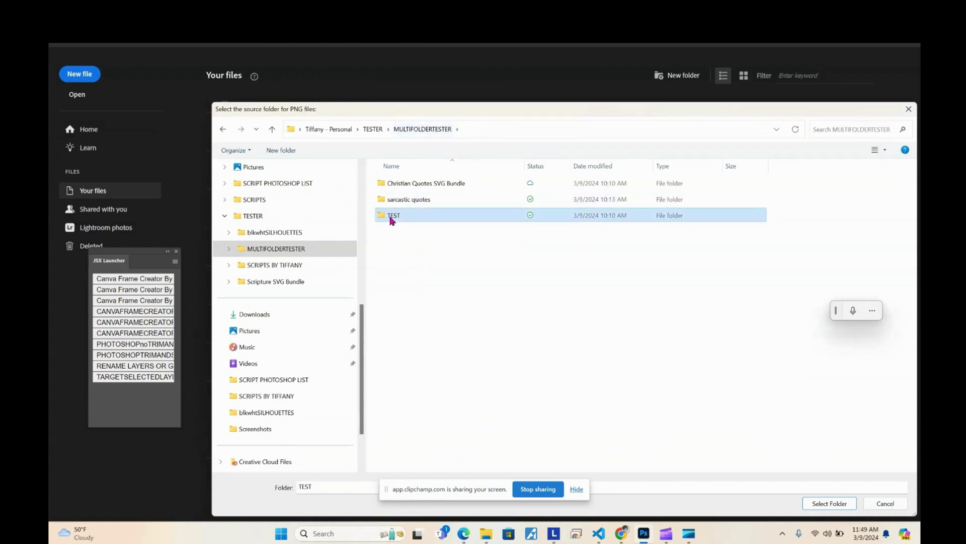
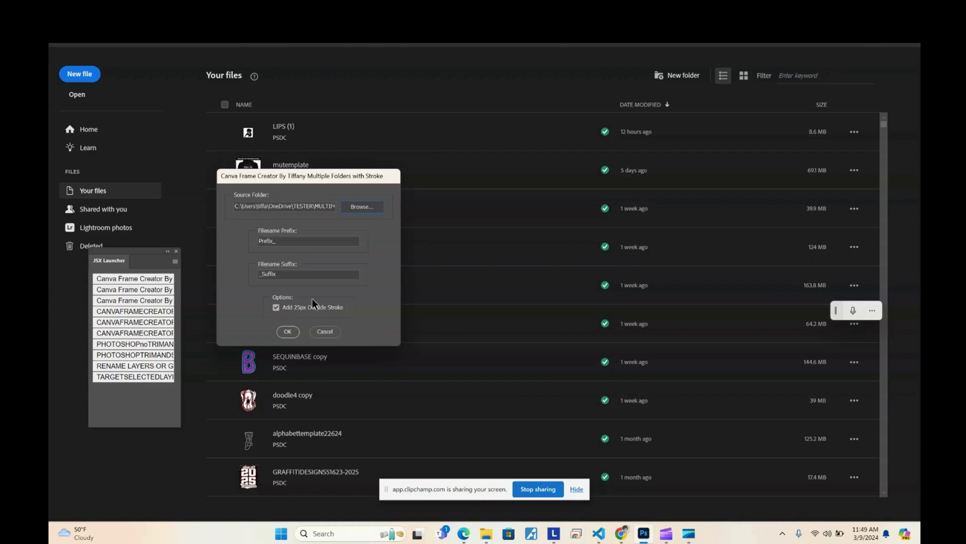
{"action": "left_click", "coordinate": [288, 335]}
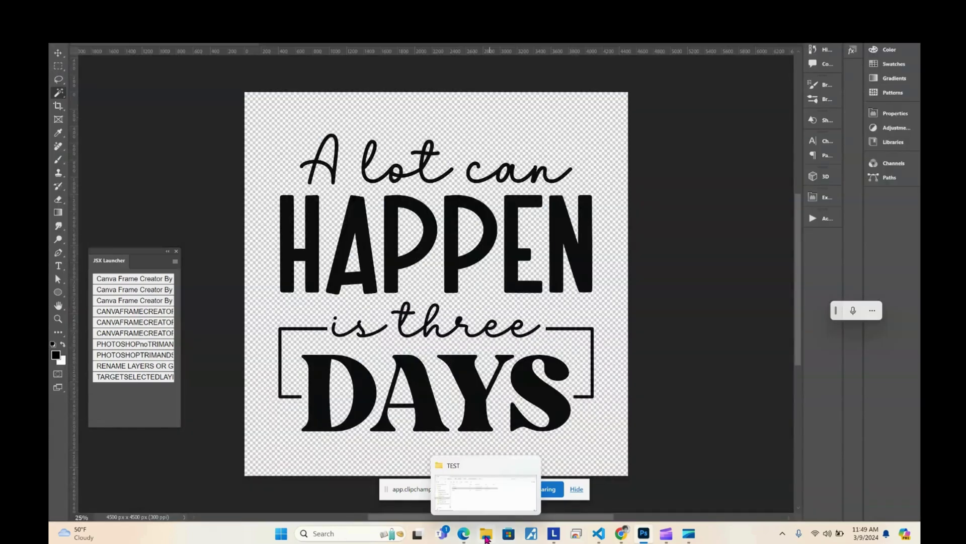
Switch to File Explorer, inspect the Processed PDFs folder inside QUOTES, and return to the TEST folder
{"action": "left_click", "coordinate": [486, 534]}
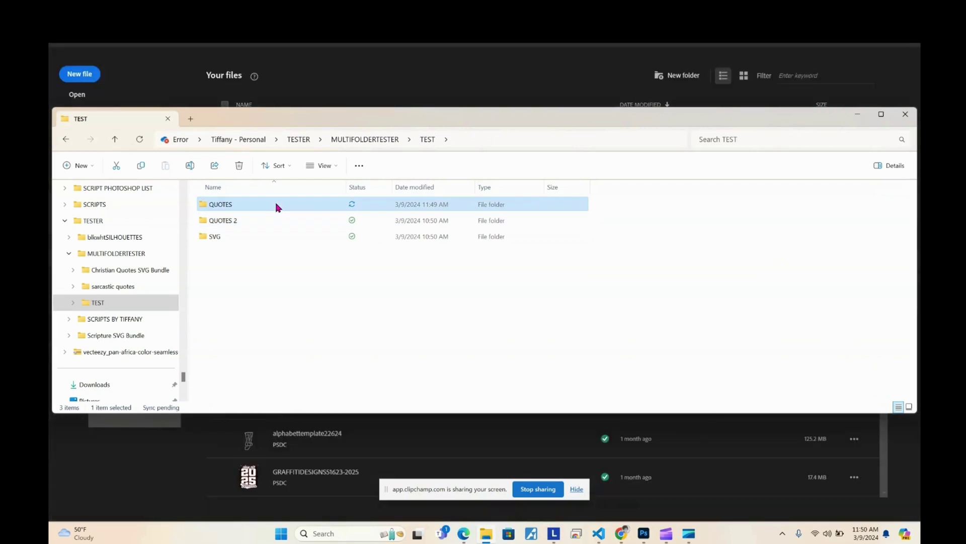
{"action": "double_click", "coordinate": [276, 207]}
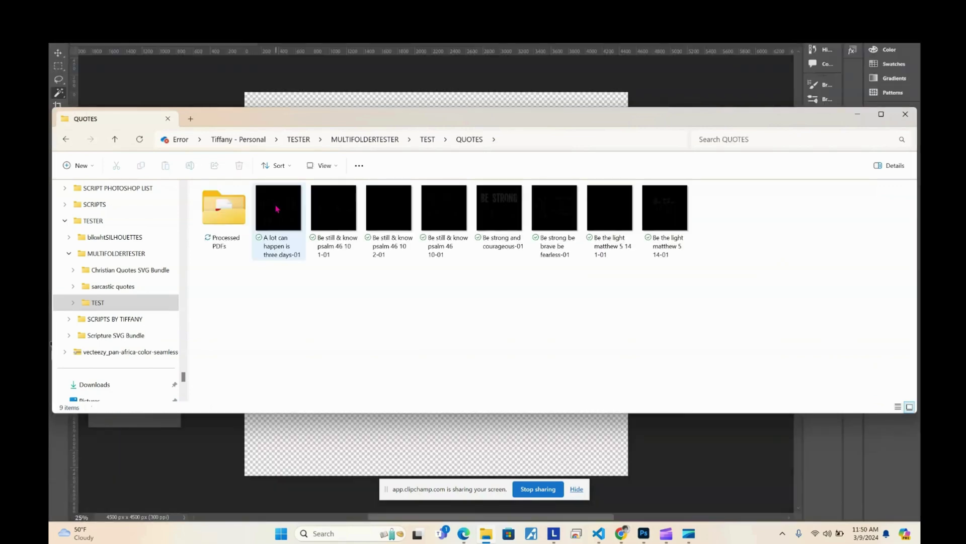
{"action": "double_click", "coordinate": [222, 218]}
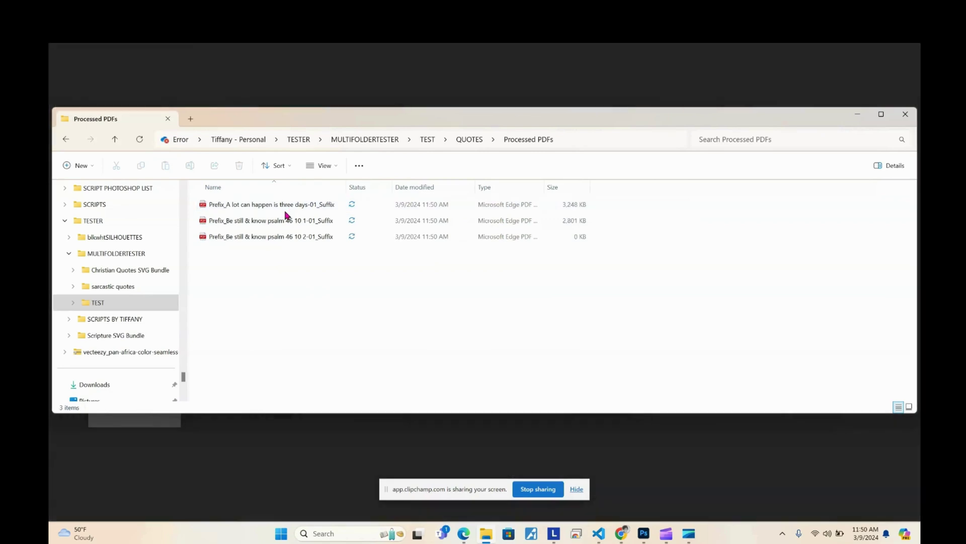
{"action": "left_click", "coordinate": [466, 140]}
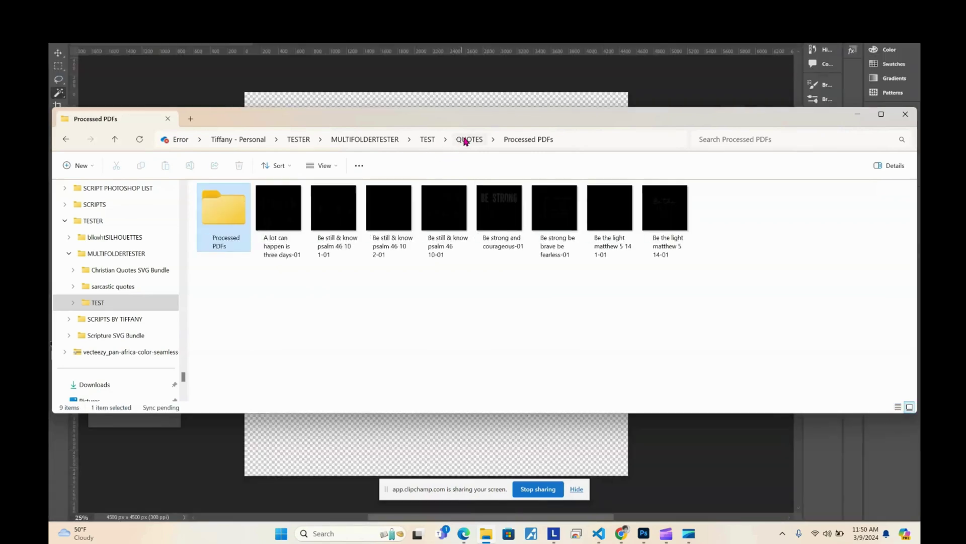
{"action": "left_click", "coordinate": [427, 140]}
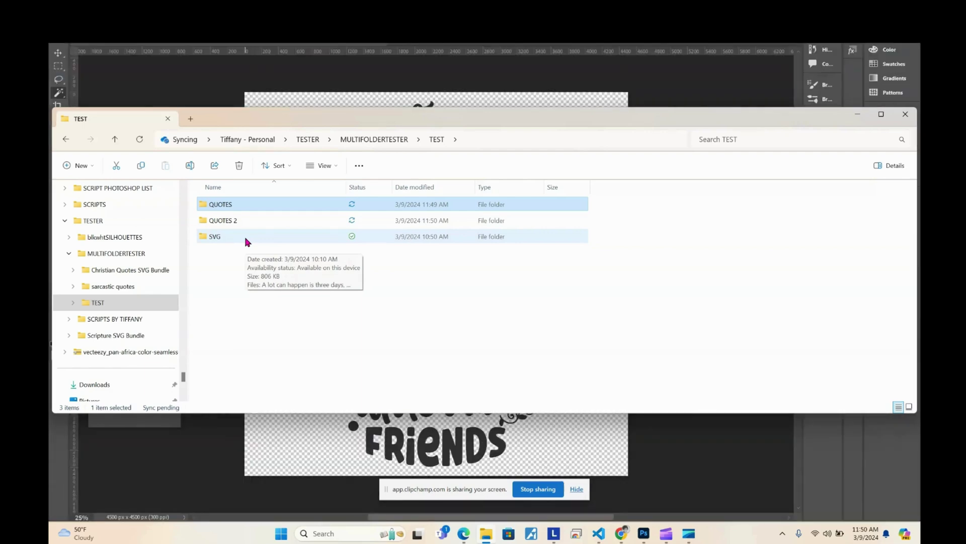
Look through the files in TEST's SVG subfolder and return to the TEST folder
{"action": "double_click", "coordinate": [246, 237]}
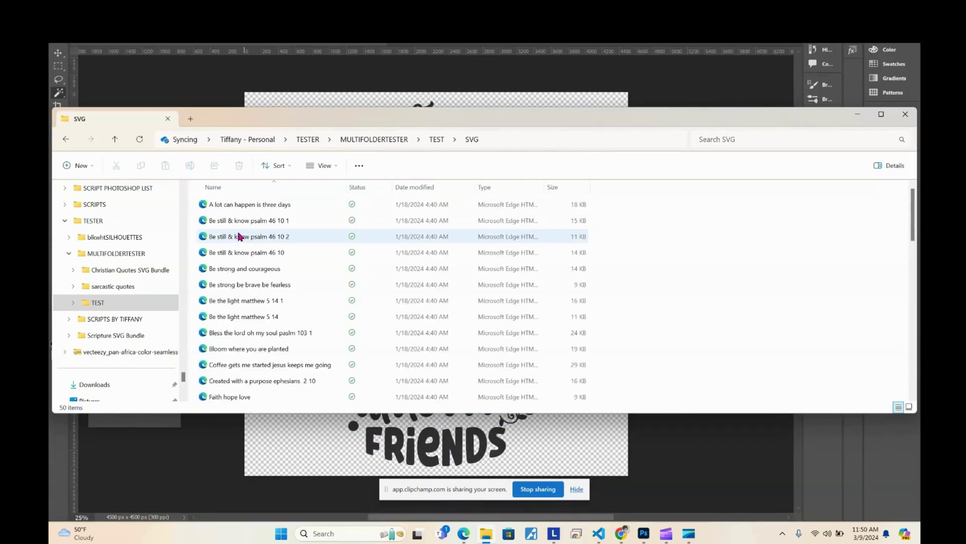
{"action": "scroll", "coordinate": [277, 265], "scroll_direction": "down", "scroll_amount": 12}
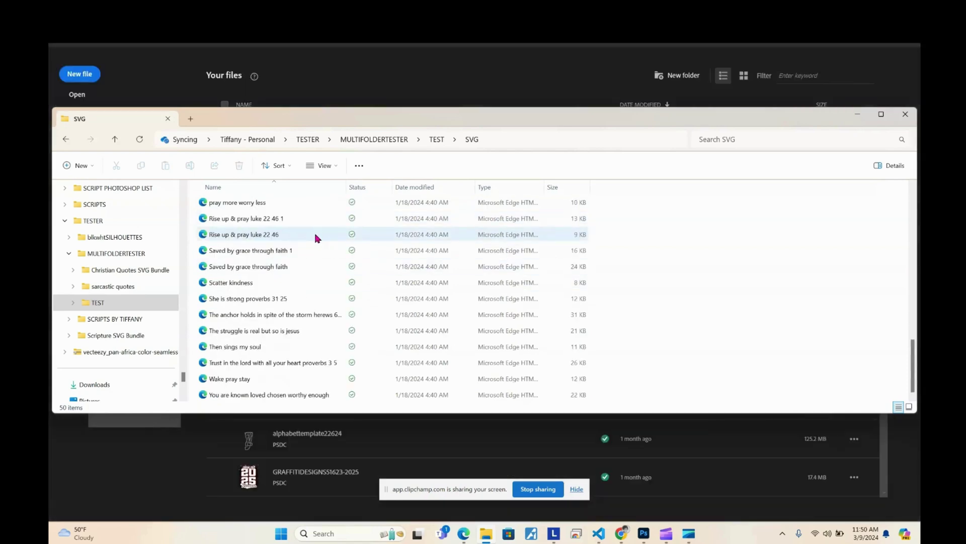
{"action": "left_click", "coordinate": [436, 140]}
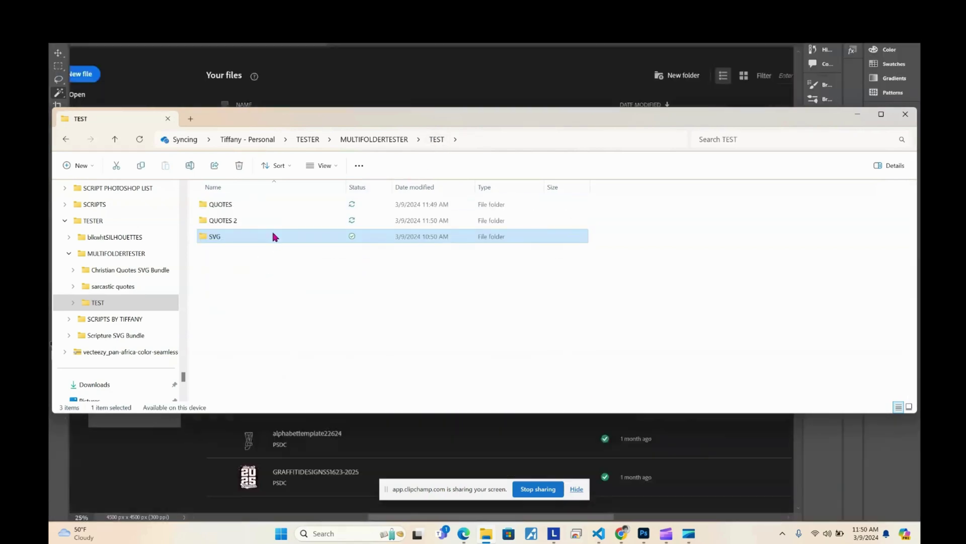
Switch to Photoshop, let the script finish processing all folders, and dismiss its completion alert
{"action": "left_click", "coordinate": [261, 427]}
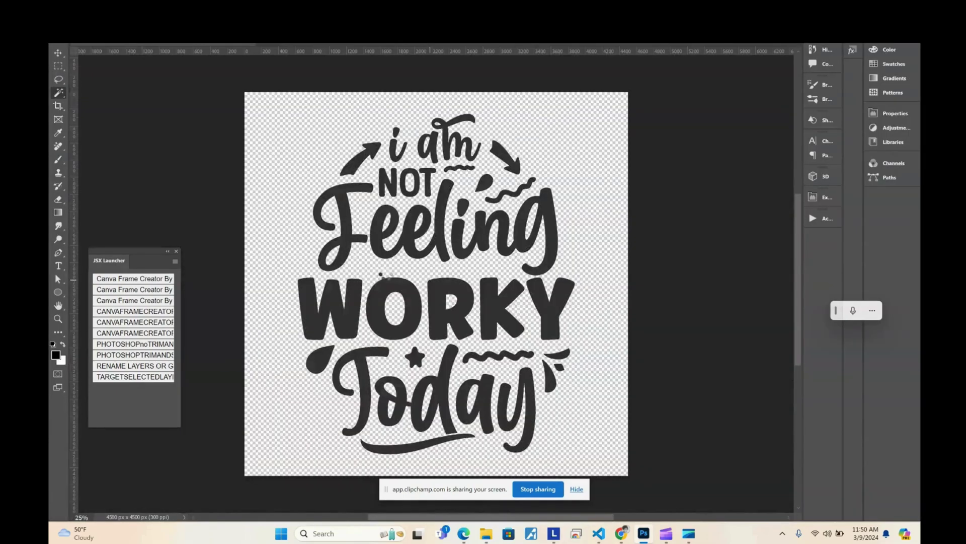
{"action": "mouse_move", "coordinate": [475, 536]}
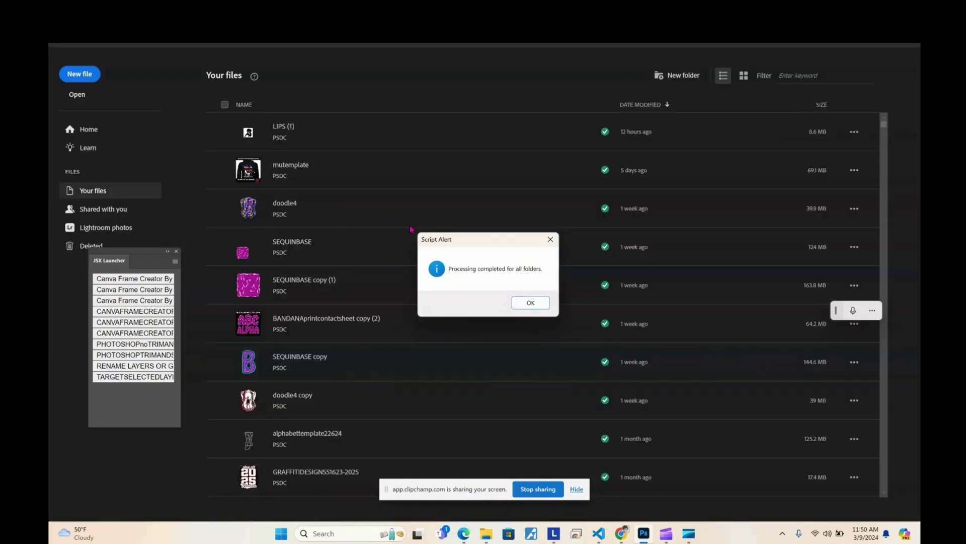
{"action": "left_click", "coordinate": [531, 302]}
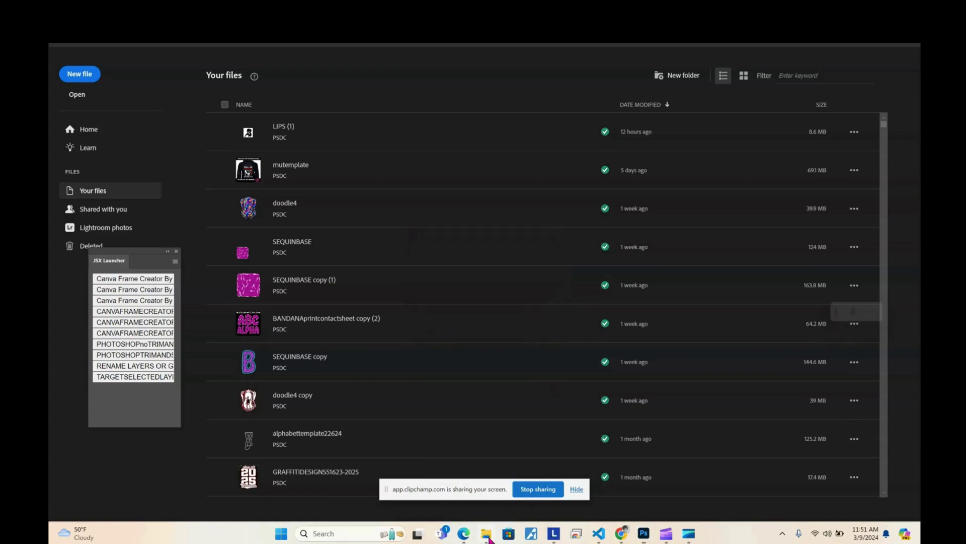
Switch to File Explorer and inspect the Processed PDFs folders inside QUOTES and QUOTES 2
{"action": "left_click", "coordinate": [486, 534]}
{"action": "left_click", "coordinate": [281, 205]}
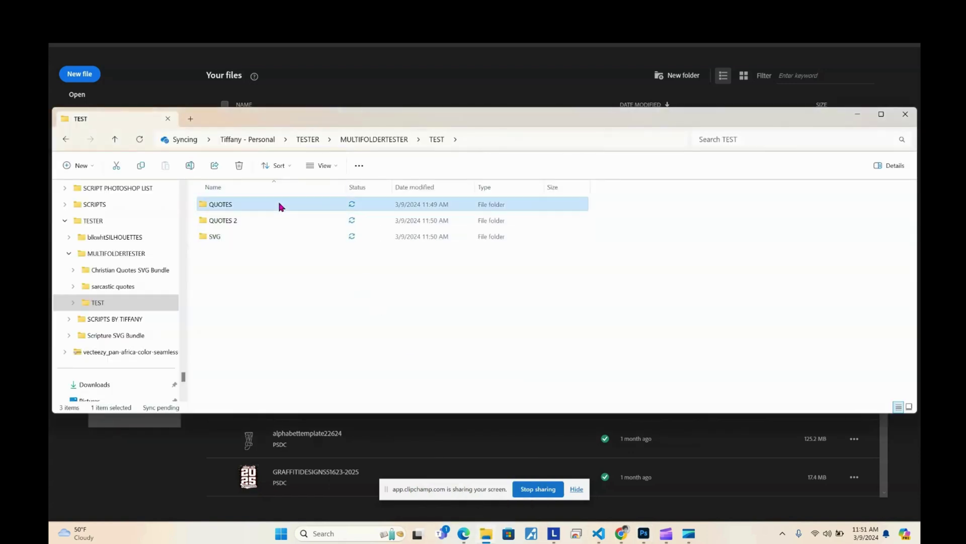
{"action": "double_click", "coordinate": [281, 205]}
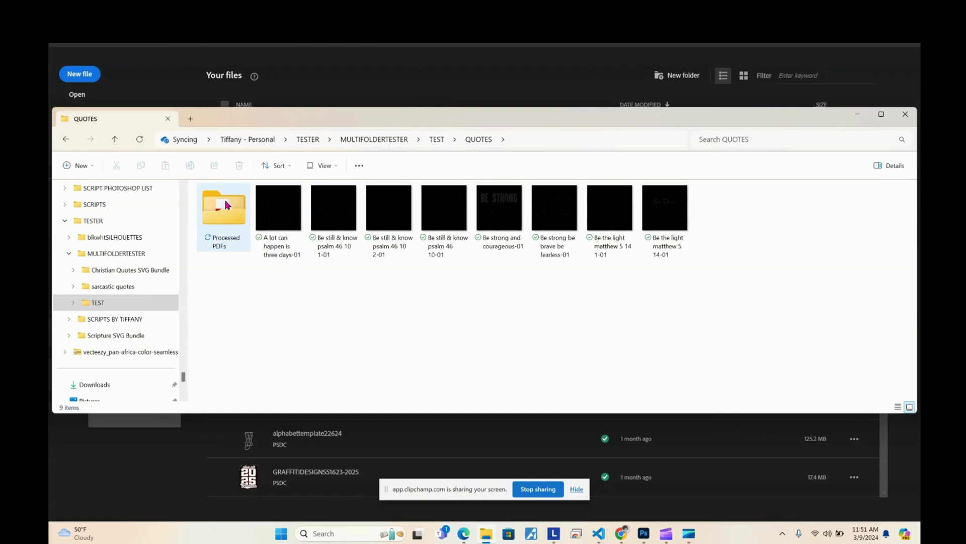
{"action": "left_click", "coordinate": [225, 219]}
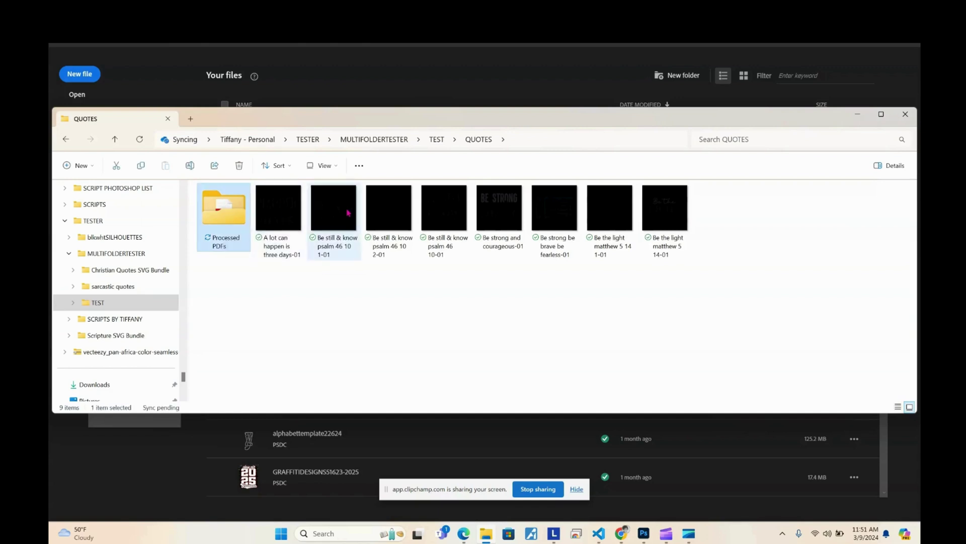
{"action": "double_click", "coordinate": [239, 215]}
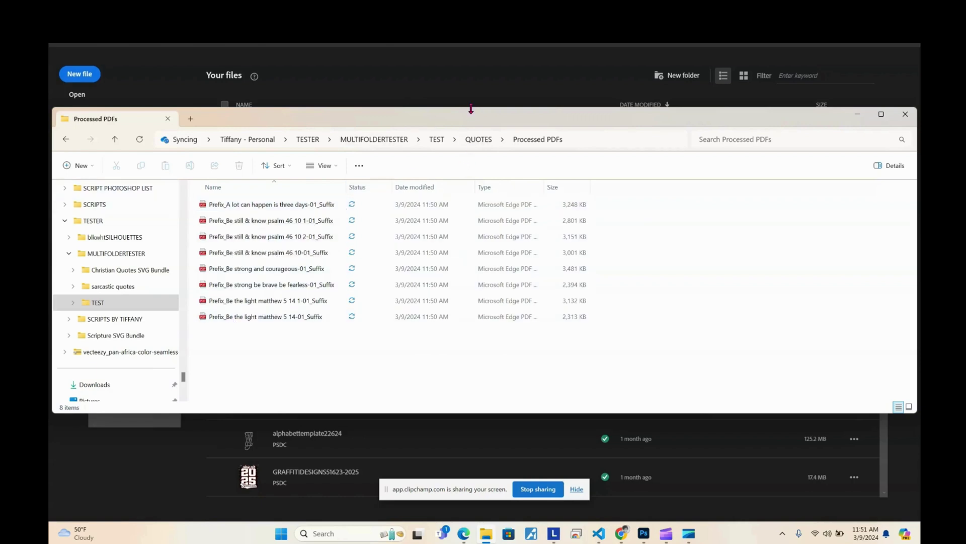
{"action": "left_click", "coordinate": [477, 140]}
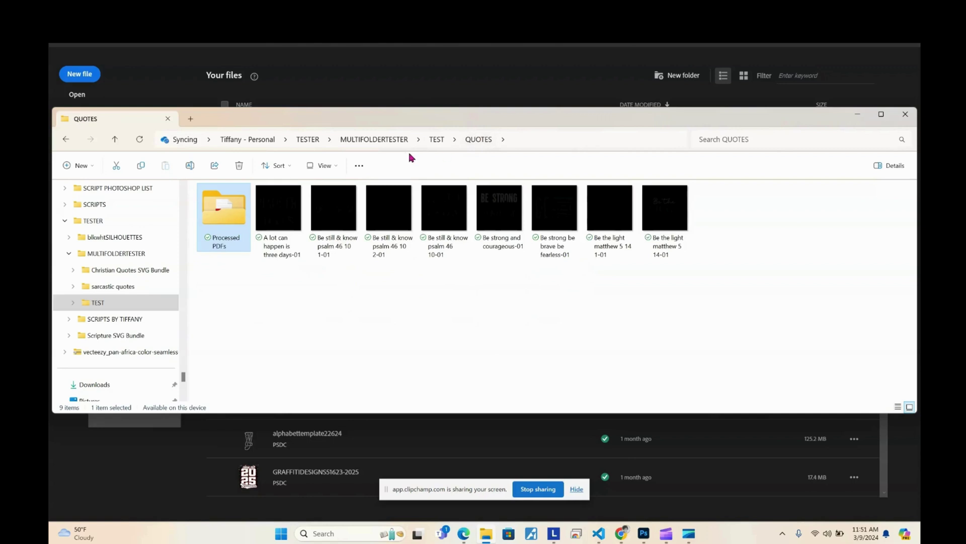
{"action": "left_click", "coordinate": [446, 141]}
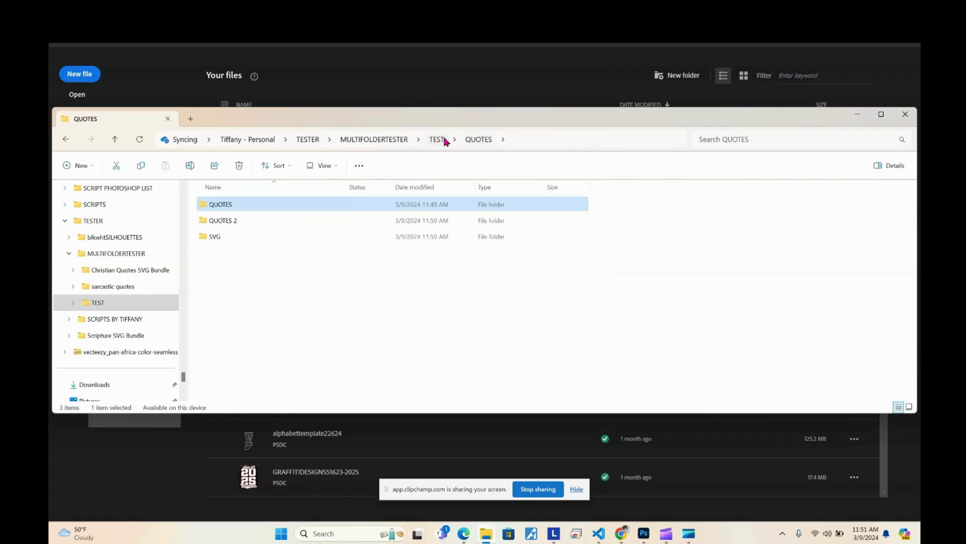
{"action": "double_click", "coordinate": [255, 218]}
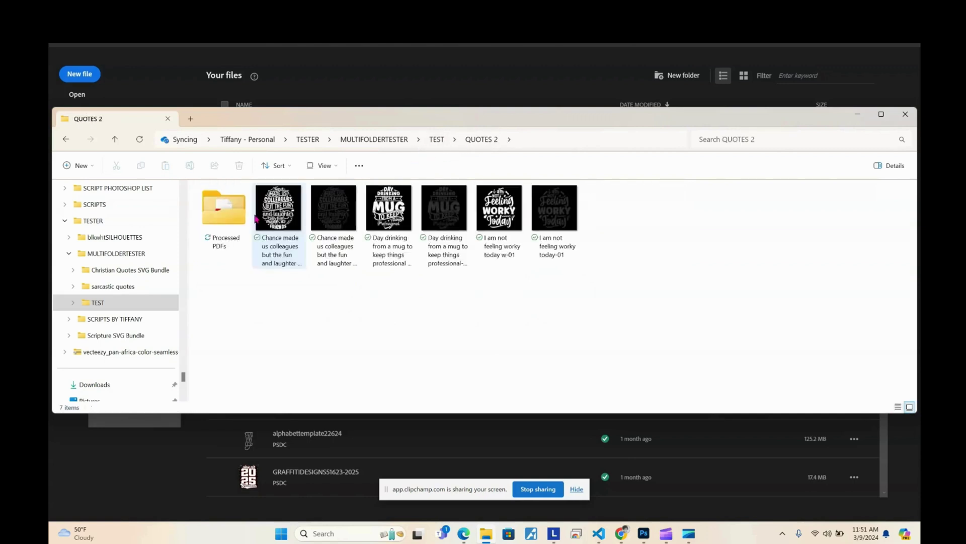
{"action": "double_click", "coordinate": [232, 213]}
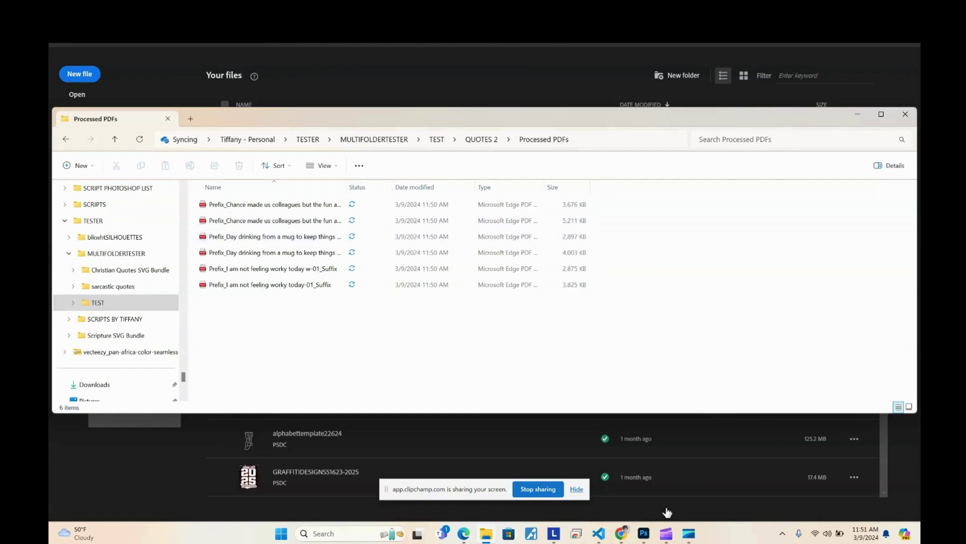
Bring up Canva's CANVA FRAMES project and upload all PDFs from the QUOTES subfolder's Processed PDFs folder into it
{"action": "left_click", "coordinate": [623, 540]}
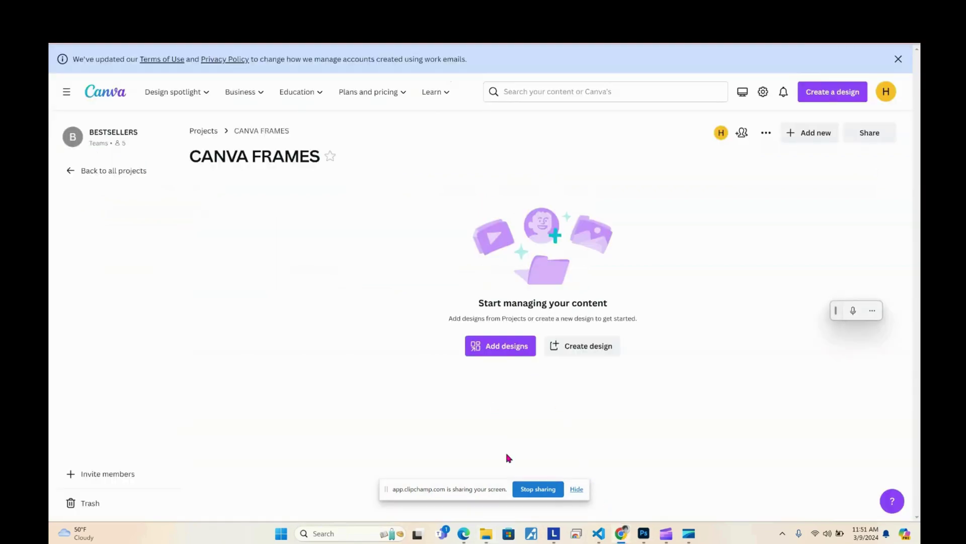
{"action": "left_click", "coordinate": [485, 534]}
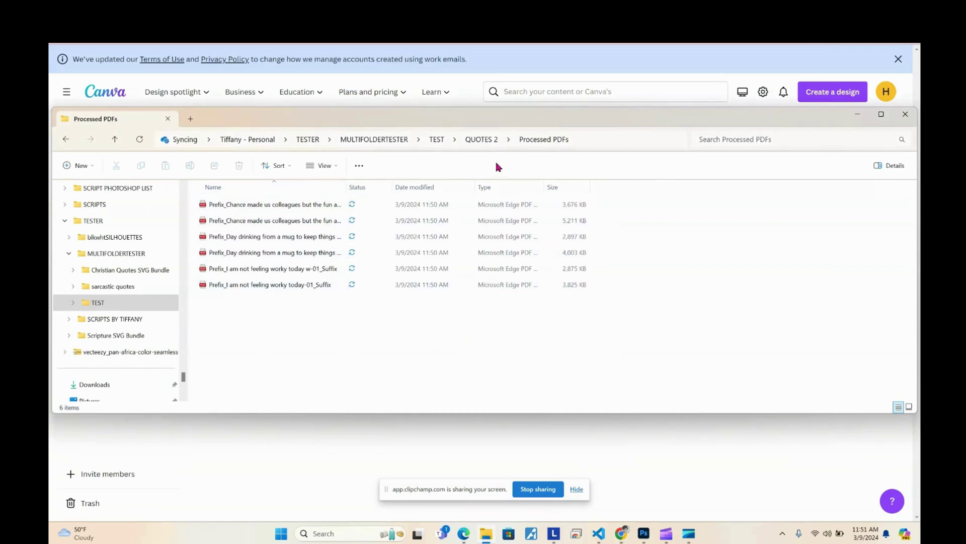
{"action": "left_click", "coordinate": [437, 140]}
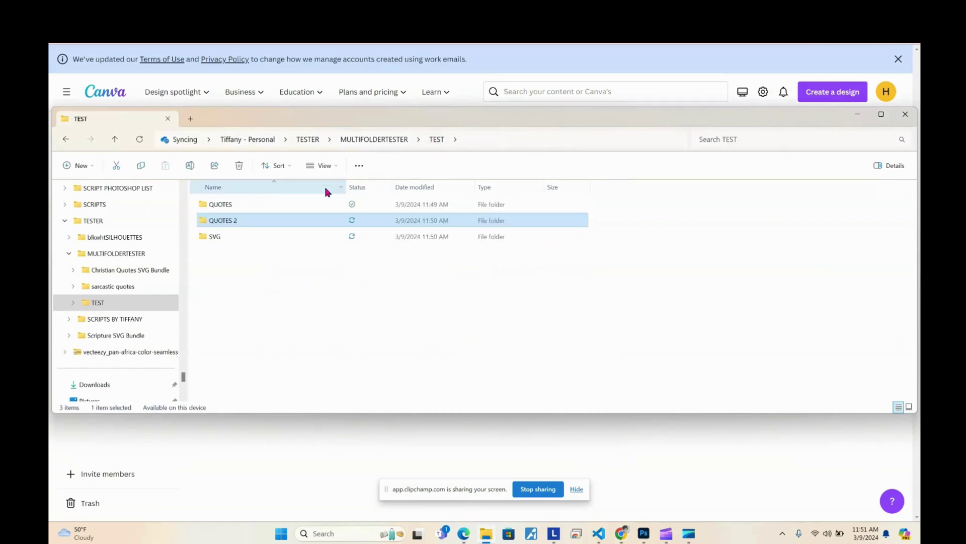
{"action": "left_click", "coordinate": [291, 204]}
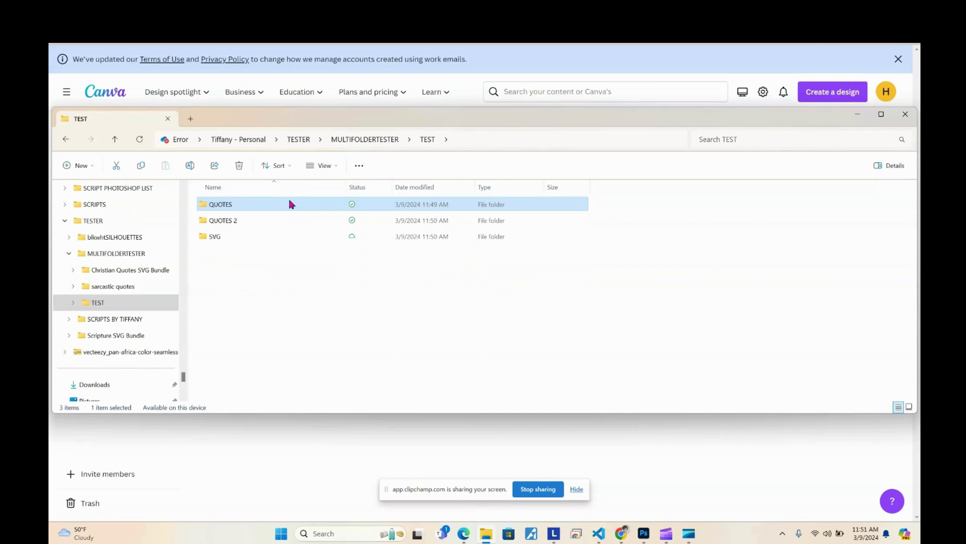
{"action": "double_click", "coordinate": [225, 206]}
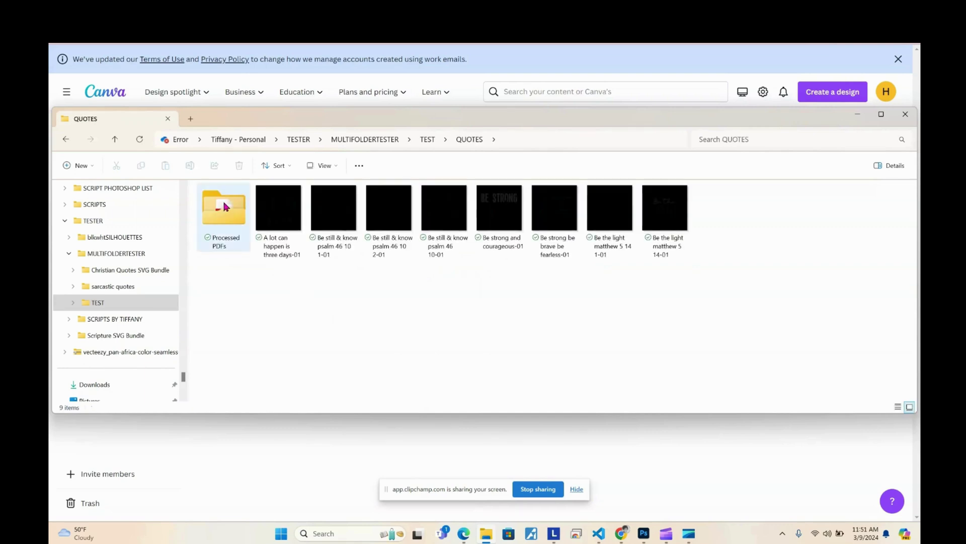
{"action": "double_click", "coordinate": [224, 206]}
{"action": "left_click", "coordinate": [225, 206]}
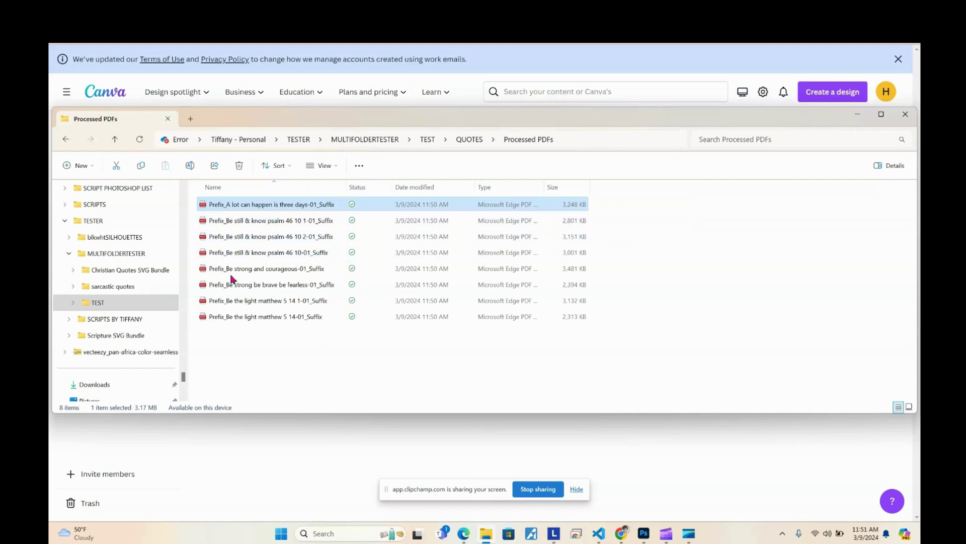
{"action": "key", "text": "F2"}
{"action": "left_click", "coordinate": [223, 318], "text": "shift"}
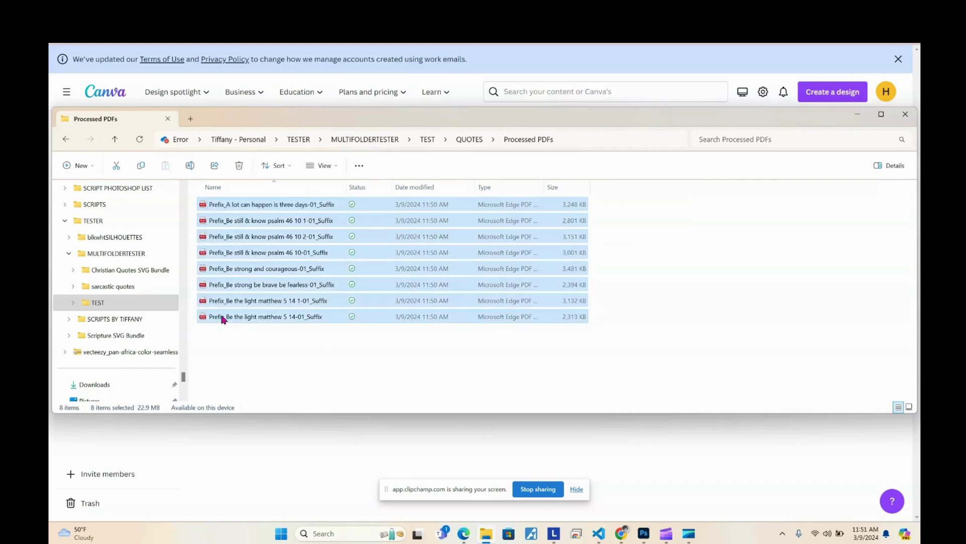
{"action": "left_click_drag", "start_coordinate": [238, 312], "coordinate": [249, 446]}
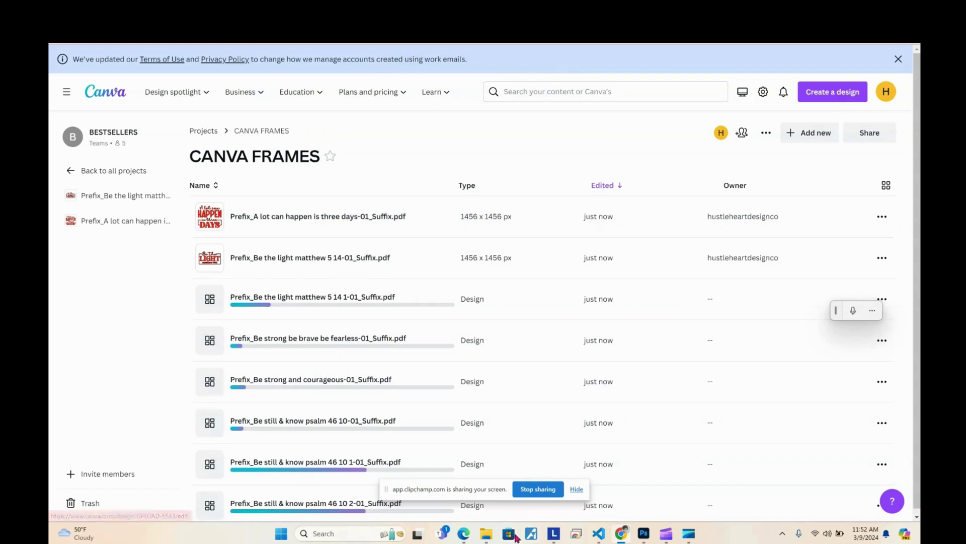
Upload all PDFs from the QUOTES 2 subfolder's Processed PDFs folder into the CANVA FRAMES project
{"action": "left_click", "coordinate": [489, 537]}
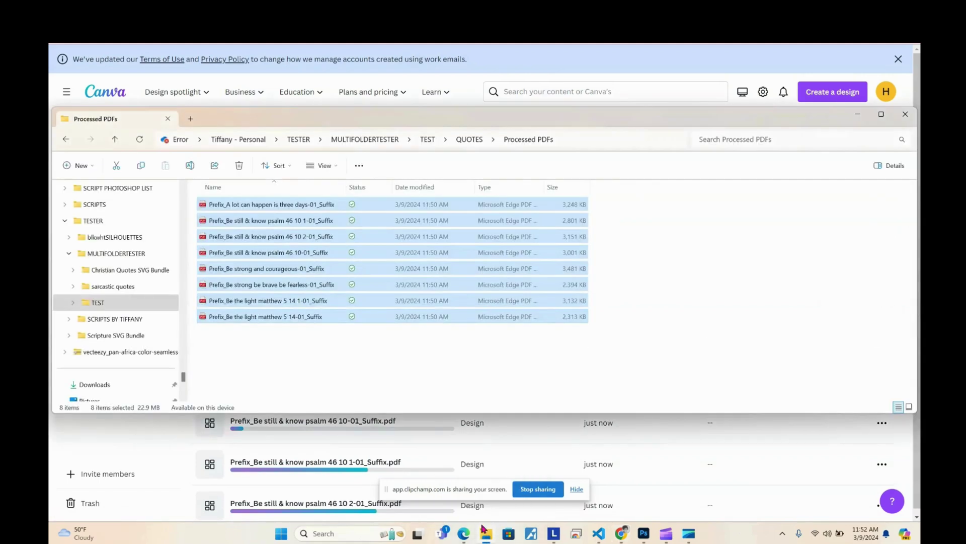
{"action": "left_click", "coordinate": [469, 139]}
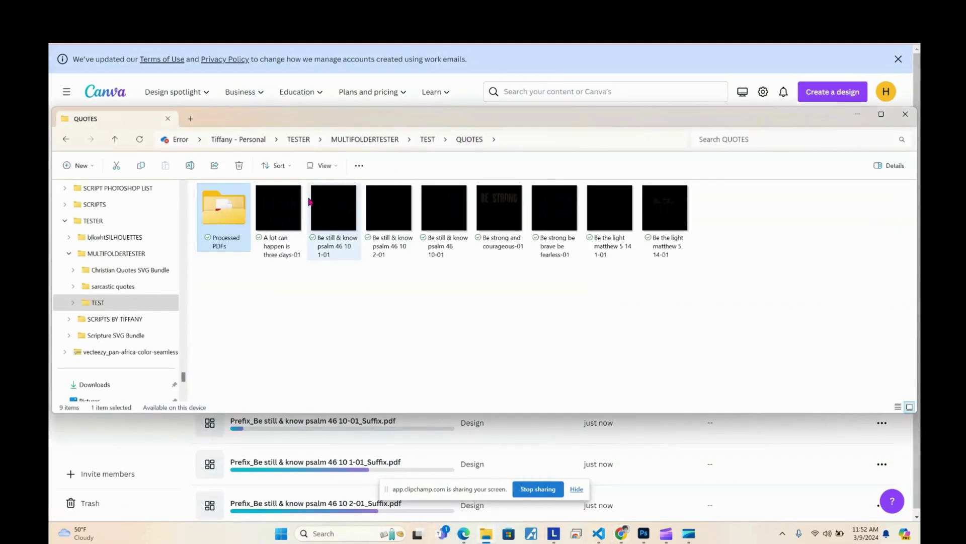
{"action": "left_click", "coordinate": [427, 140]}
{"action": "double_click", "coordinate": [227, 220]}
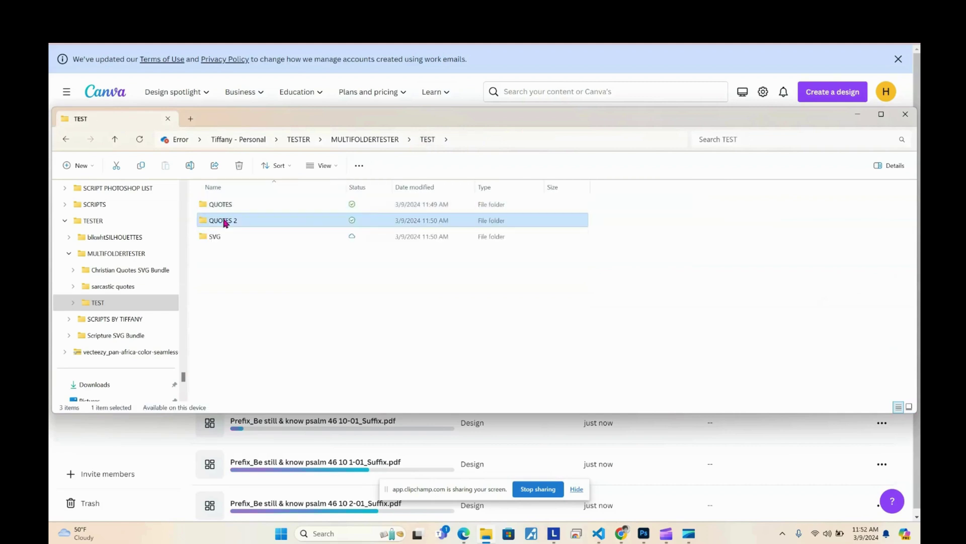
{"action": "double_click", "coordinate": [229, 203]}
{"action": "left_click", "coordinate": [239, 205]}
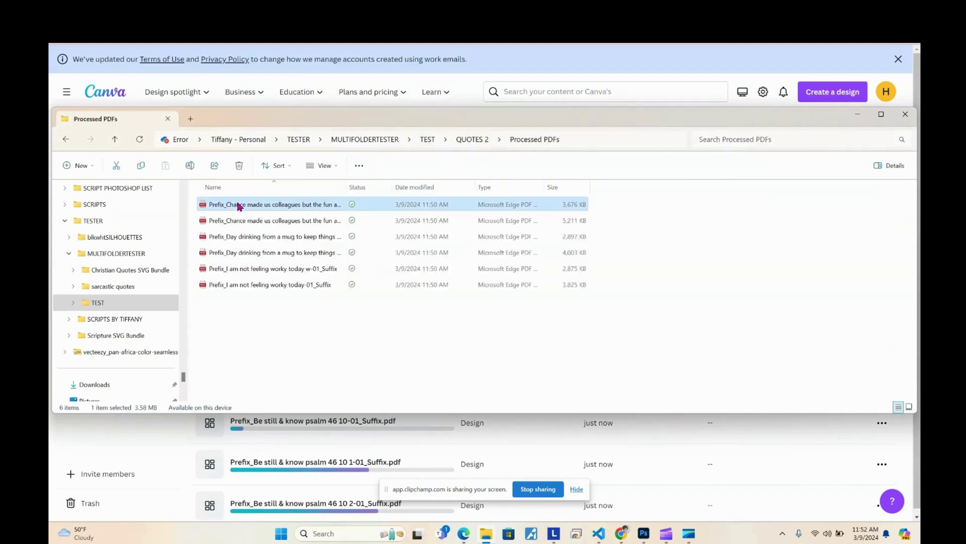
{"action": "left_click", "coordinate": [224, 284], "text": "shift"}
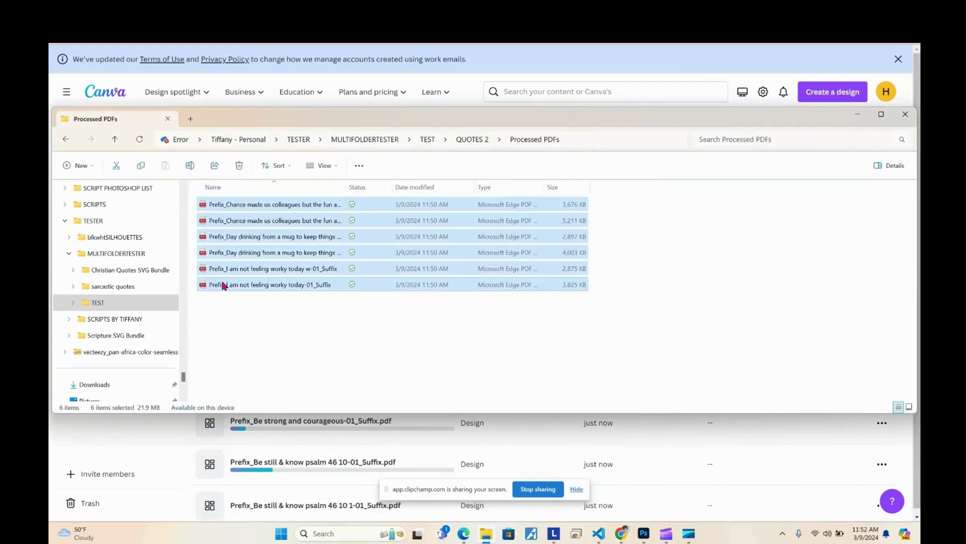
{"action": "left_click_drag", "start_coordinate": [225, 283], "coordinate": [260, 453]}
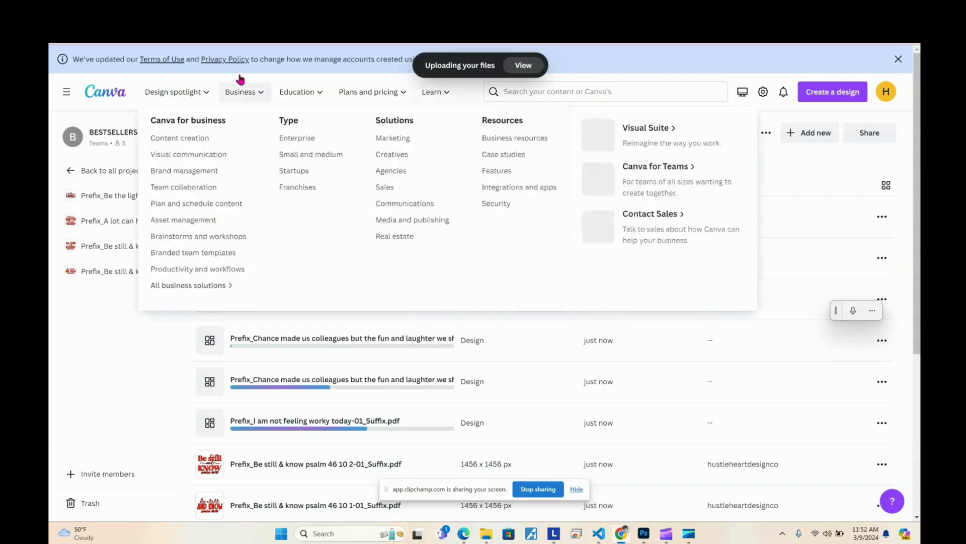
Open the uploaded Prefix_Be strong and courageous-01_Suffix.pdf design in Canva and dismiss the collaboration tip and sharing options
{"action": "mouse_move", "coordinate": [347, 105]}
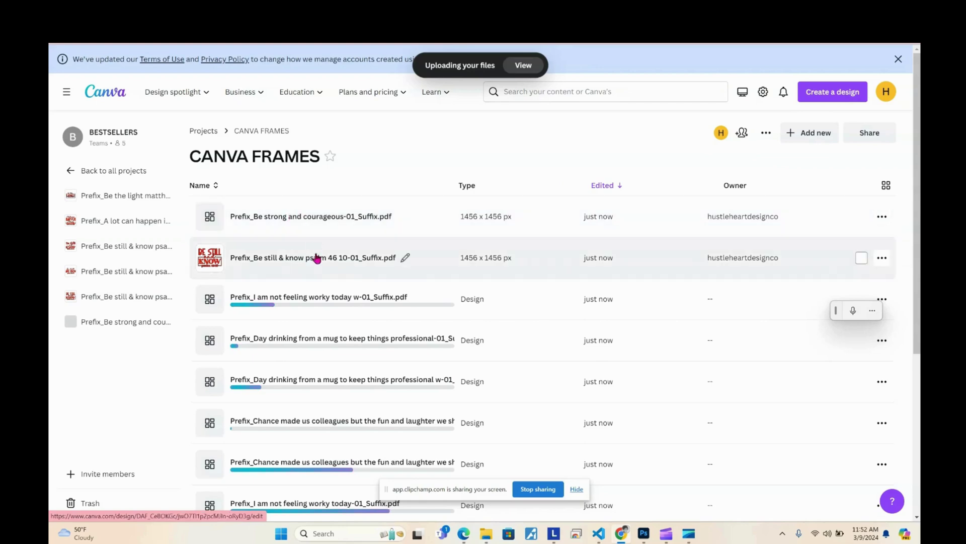
{"action": "scroll", "coordinate": [314, 249], "scroll_direction": "down", "scroll_amount": 5}
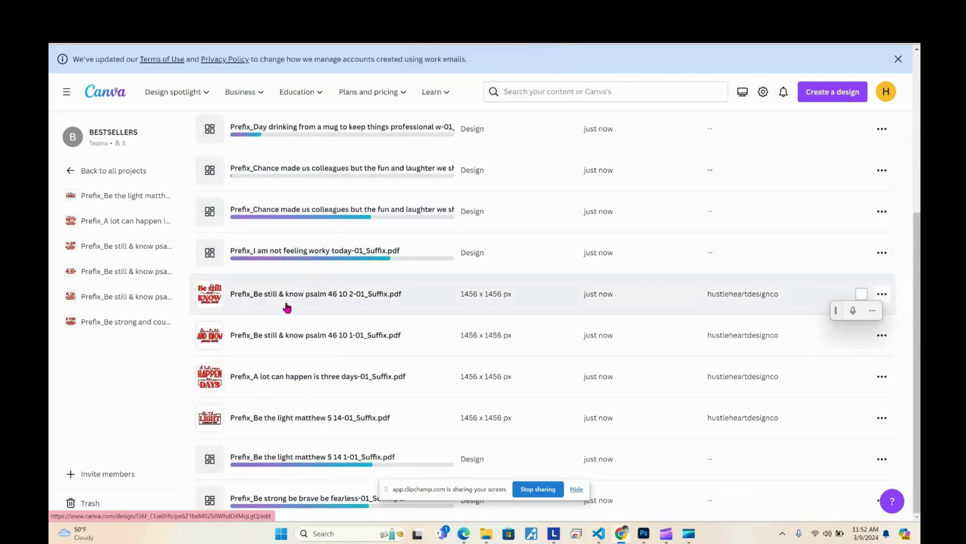
{"action": "scroll", "coordinate": [314, 256], "scroll_direction": "up", "scroll_amount": 5}
{"action": "left_click", "coordinate": [282, 216]}
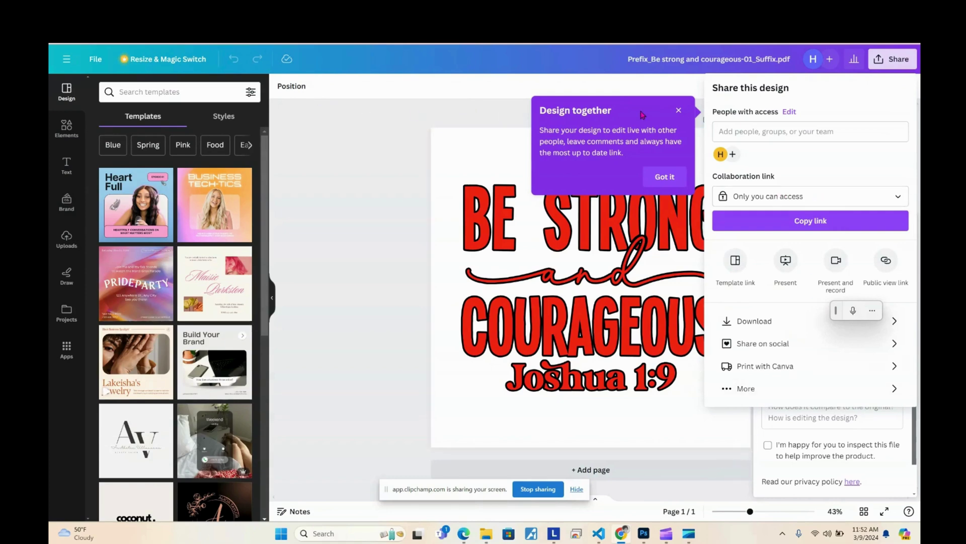
{"action": "left_click", "coordinate": [678, 111]}
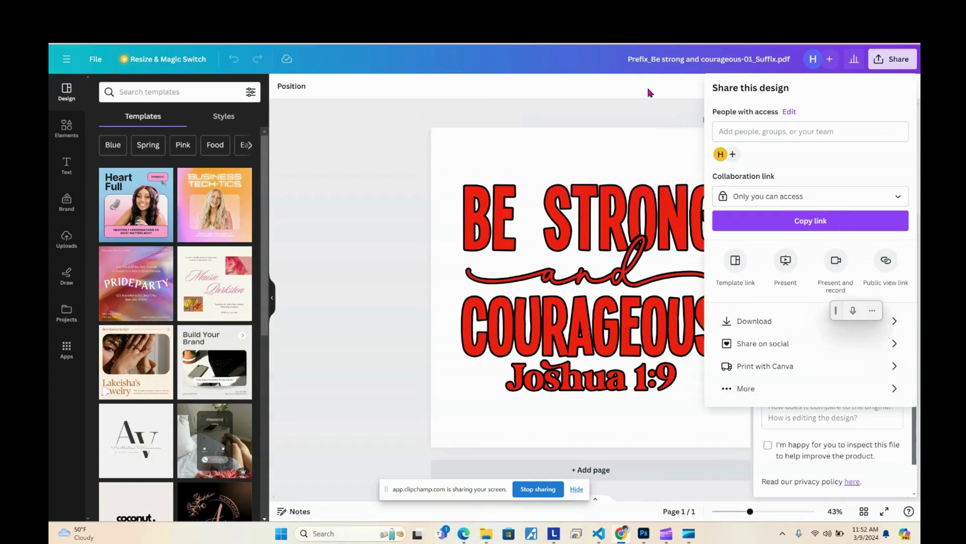
{"action": "left_click", "coordinate": [651, 93]}
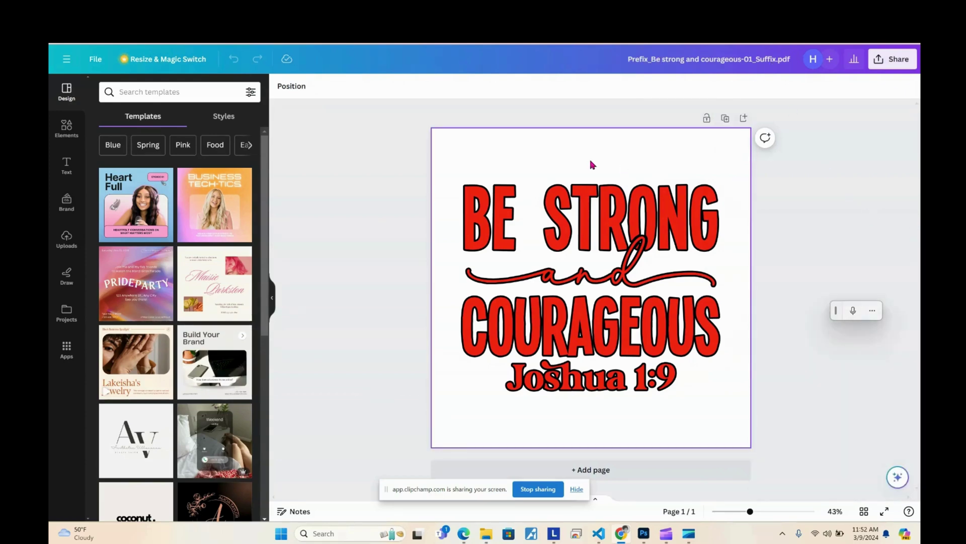
Select the artwork on the Be strong and courageous page and show the design's full layer list
{"action": "left_click", "coordinate": [563, 149]}
{"action": "left_click", "coordinate": [462, 89]}
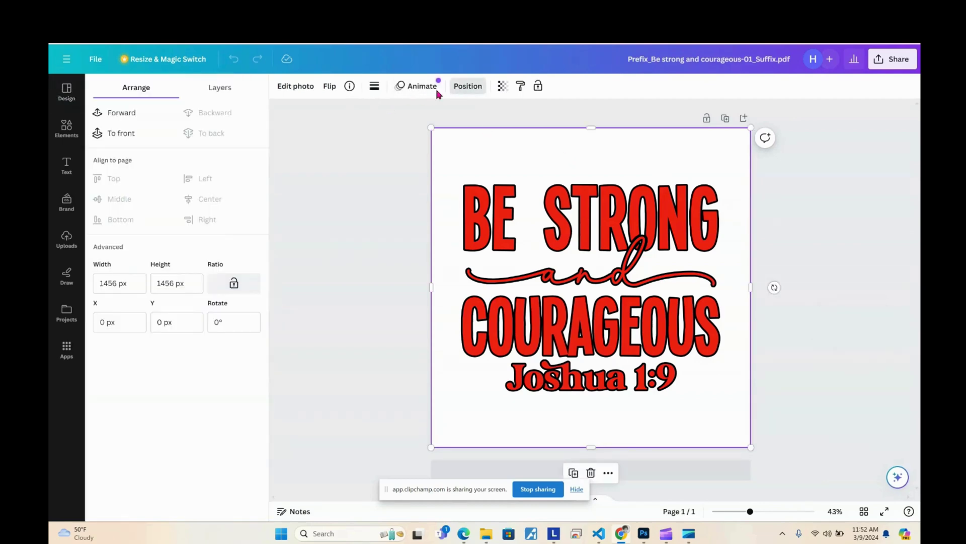
{"action": "left_click", "coordinate": [224, 90]}
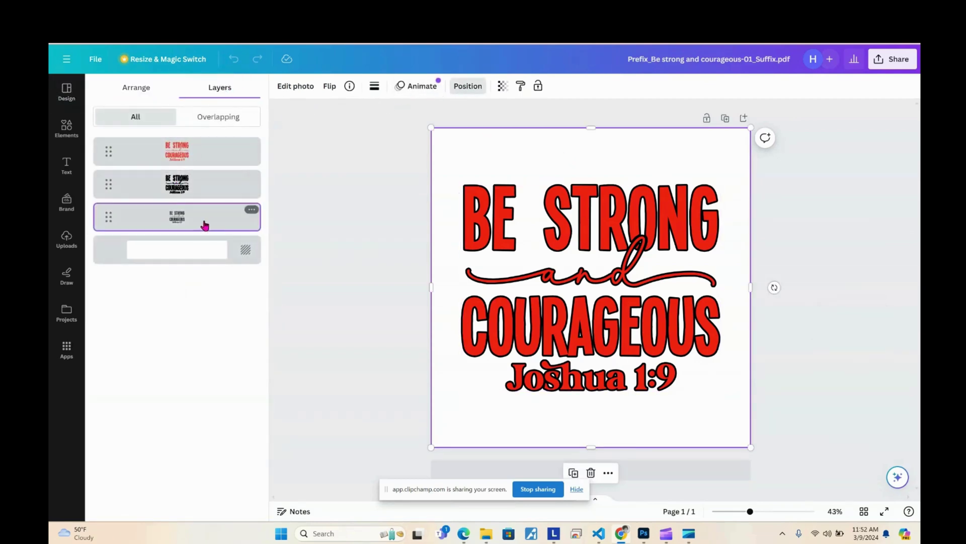
Try a different colour on the page background, set it back to white and return to the layer list
{"action": "left_click", "coordinate": [198, 253]}
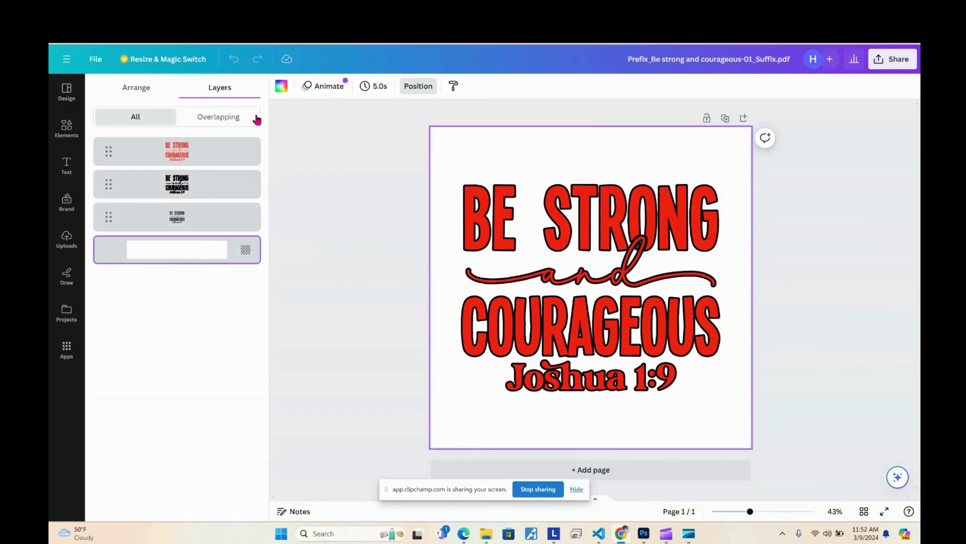
{"action": "left_click", "coordinate": [281, 85]}
{"action": "left_click", "coordinate": [132, 226]}
{"action": "left_click", "coordinate": [157, 225]}
{"action": "left_click", "coordinate": [418, 87]}
Detach the red fill image from the lettering frame in the uppermost layer and delete the detached image
{"action": "left_click", "coordinate": [189, 154]}
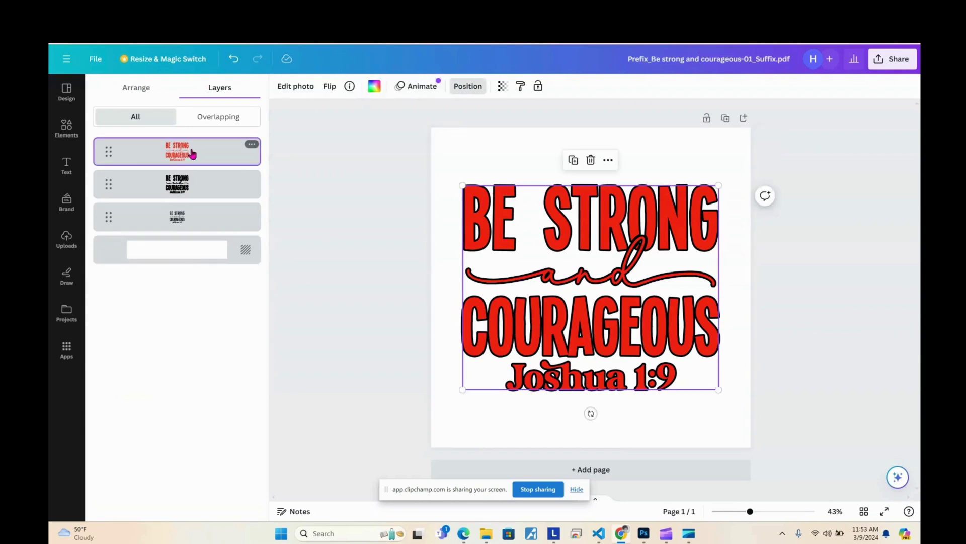
{"action": "left_click", "coordinate": [250, 145]}
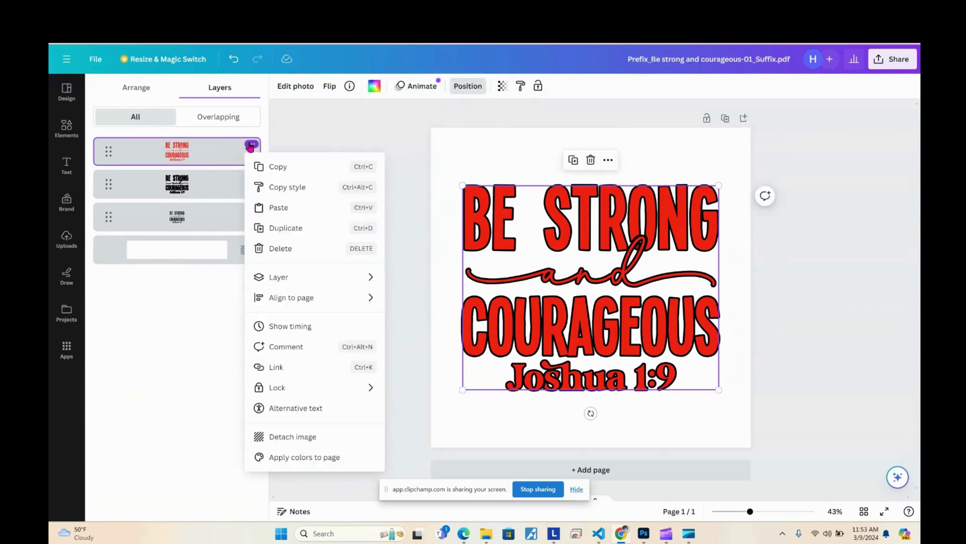
{"action": "left_click", "coordinate": [282, 435]}
{"action": "left_click", "coordinate": [591, 134]}
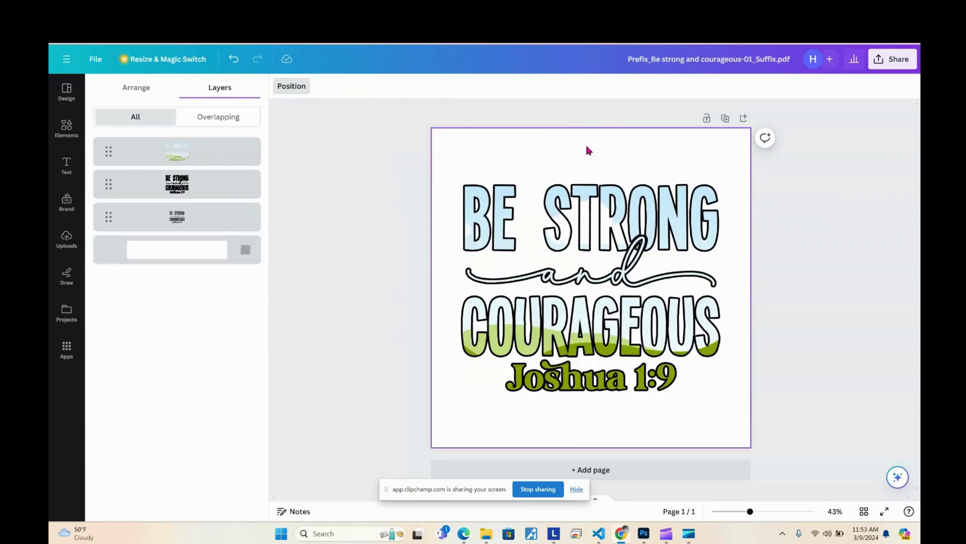
Detach the black fill image from the outline frame layer and delete the detached black square
{"action": "left_click", "coordinate": [237, 180]}
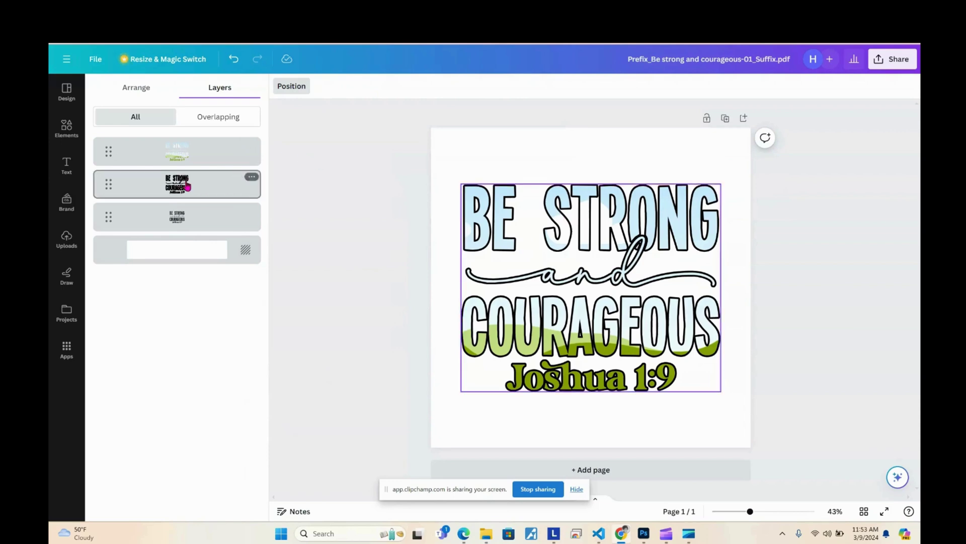
{"action": "left_click", "coordinate": [252, 177]}
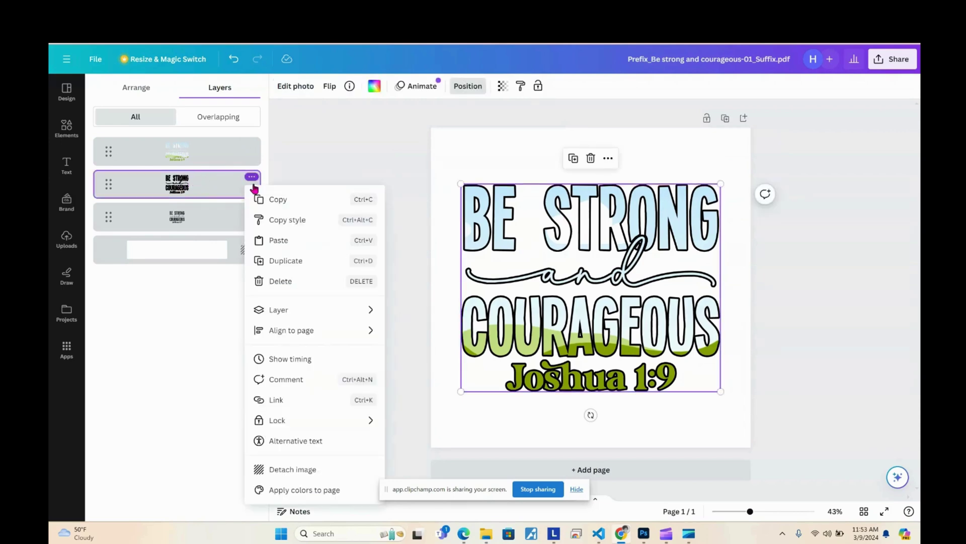
{"action": "left_click", "coordinate": [270, 468]}
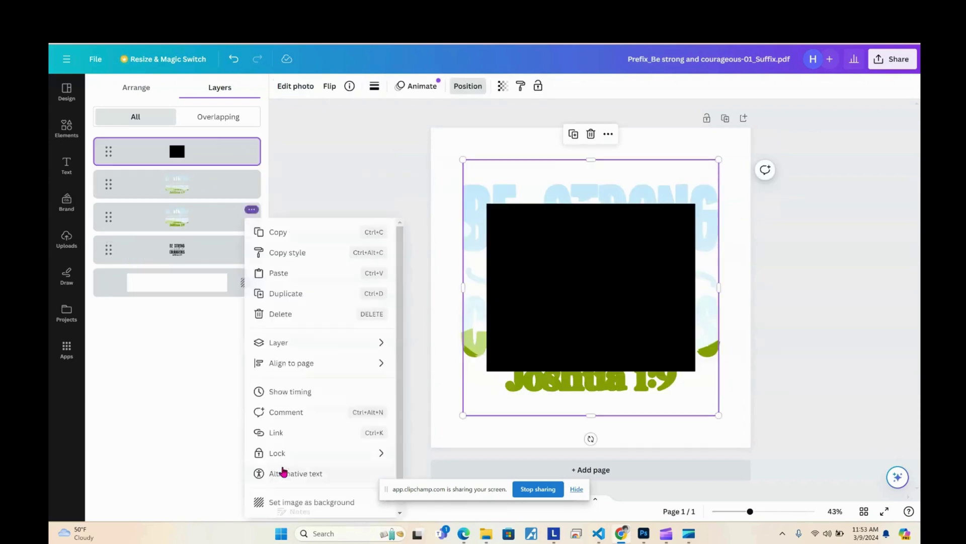
{"action": "left_click", "coordinate": [591, 134]}
Set the solid black lettering image as the page background and detach it from the background again
{"action": "left_click", "coordinate": [202, 218]}
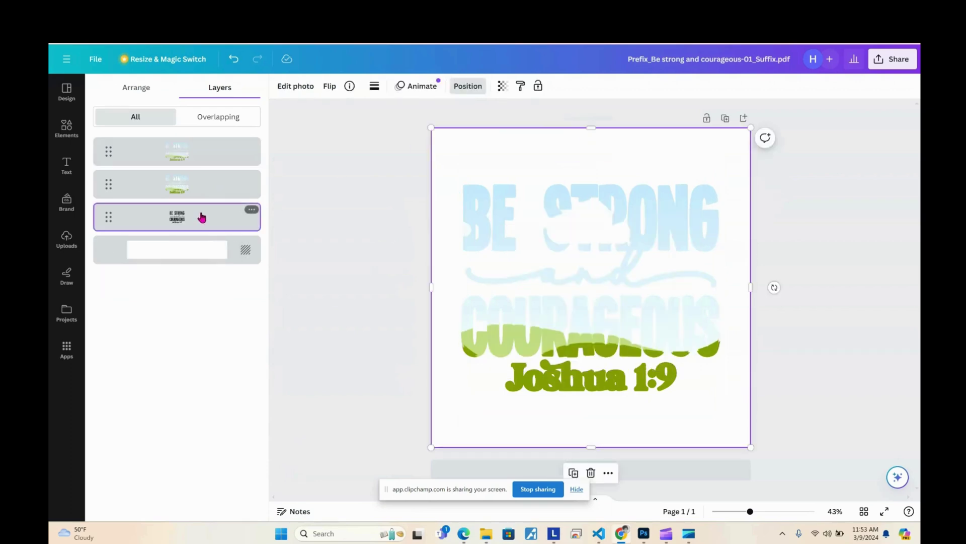
{"action": "left_click", "coordinate": [251, 210]}
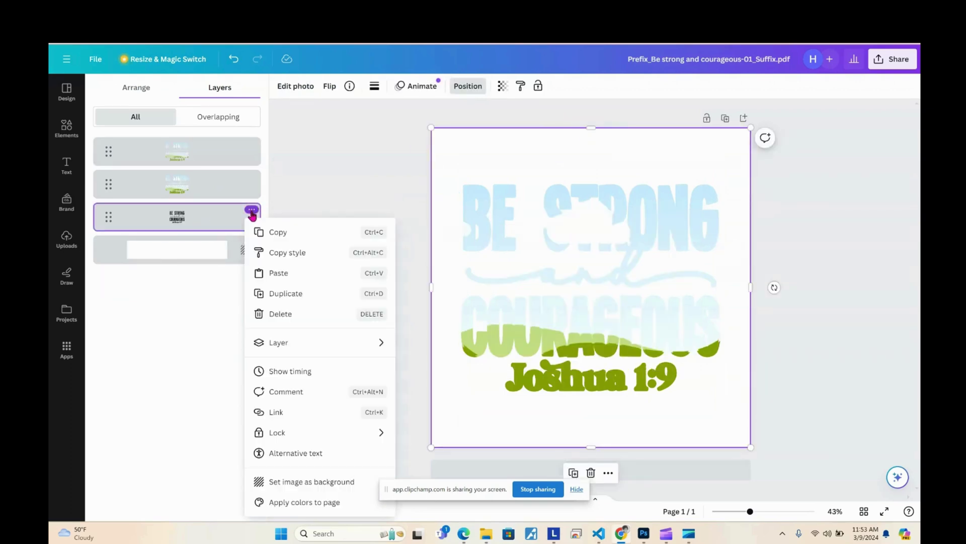
{"action": "left_click", "coordinate": [279, 483]}
{"action": "mouse_move", "coordinate": [201, 212]}
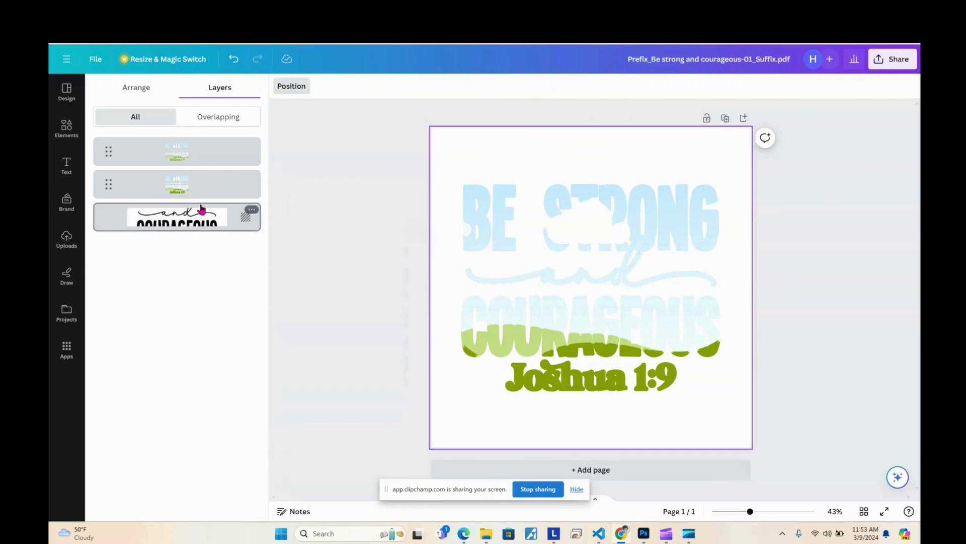
{"action": "left_click", "coordinate": [251, 210]}
{"action": "left_click", "coordinate": [282, 352]}
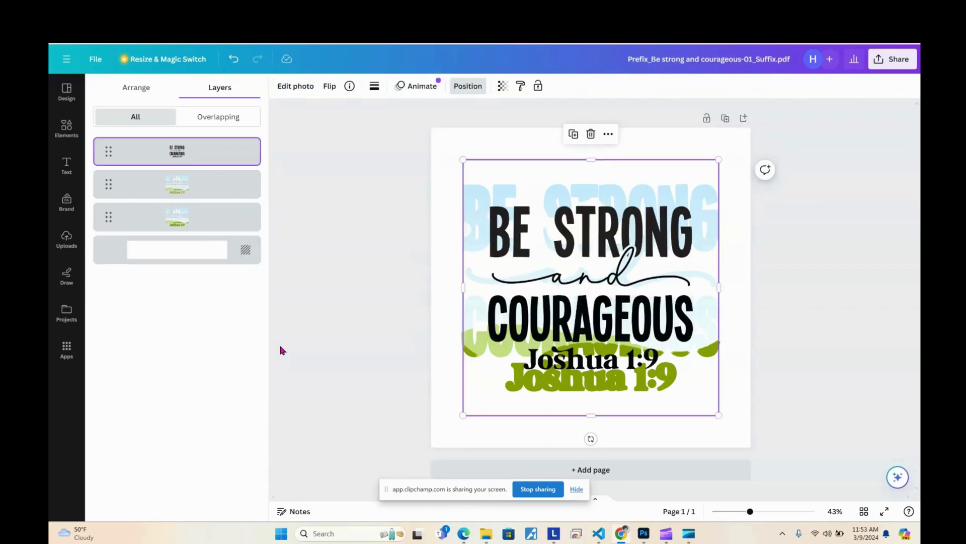
Reposition and enlarge the detached black lettering to fill the page, and move its layer beneath both frame layers
{"action": "key", "text": "super+h"}
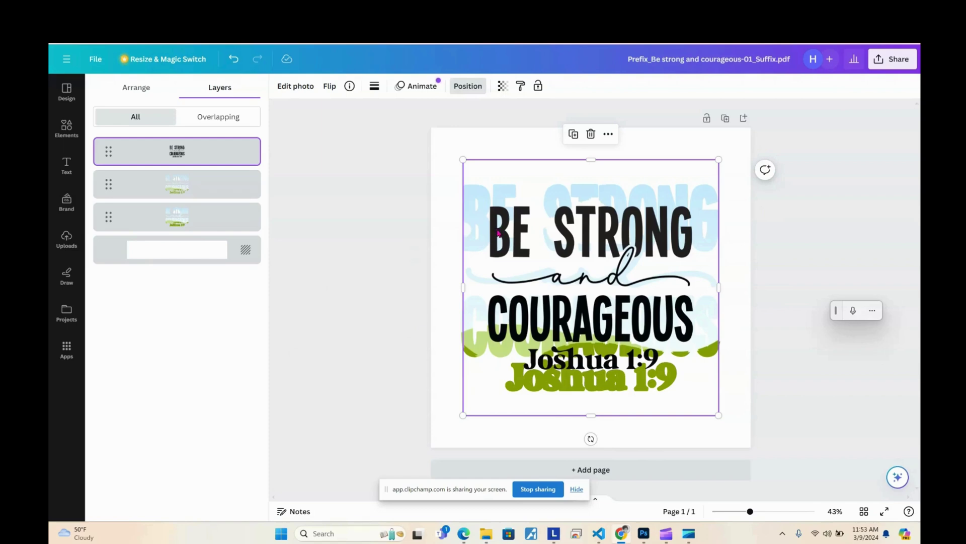
{"action": "left_click_drag", "start_coordinate": [497, 234], "coordinate": [463, 192]}
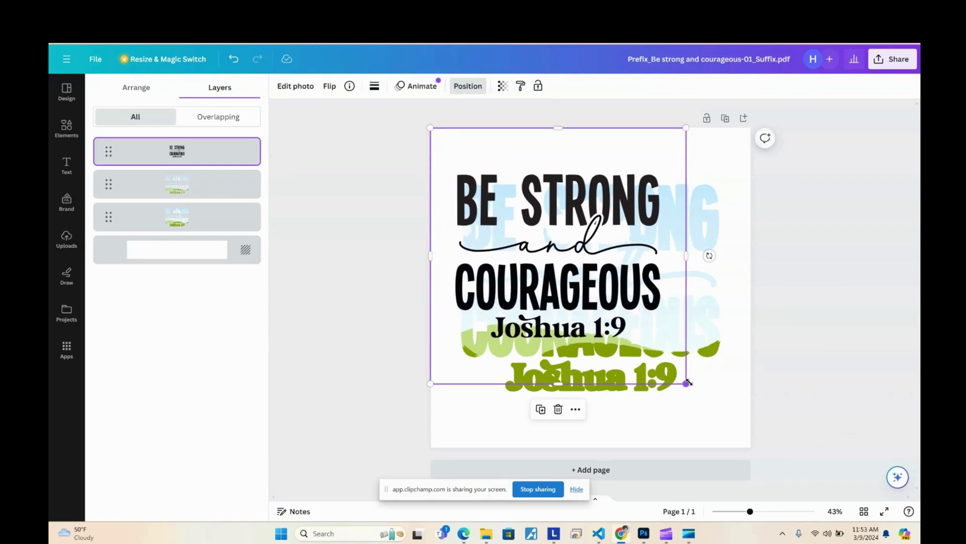
{"action": "left_click_drag", "start_coordinate": [686, 384], "coordinate": [738, 468]}
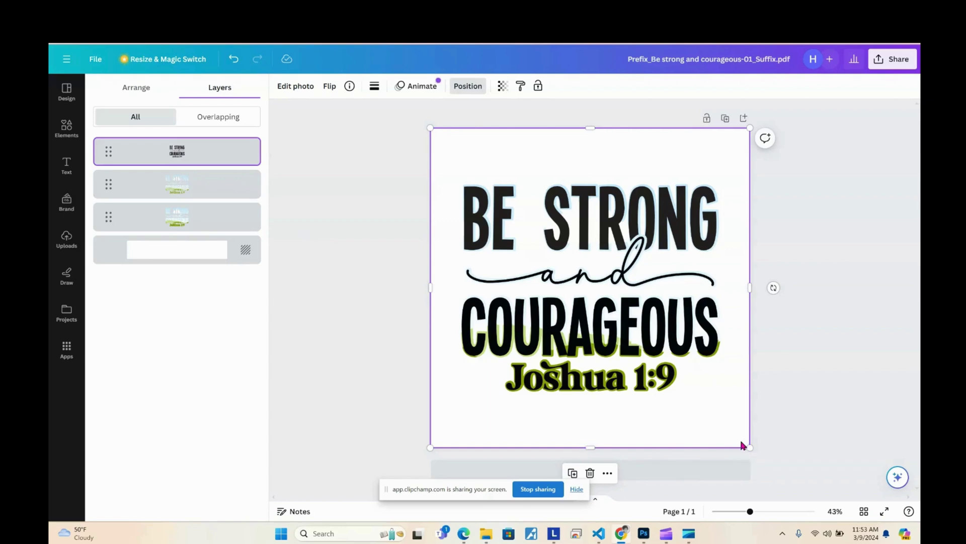
{"action": "left_click_drag", "start_coordinate": [190, 151], "coordinate": [188, 235]}
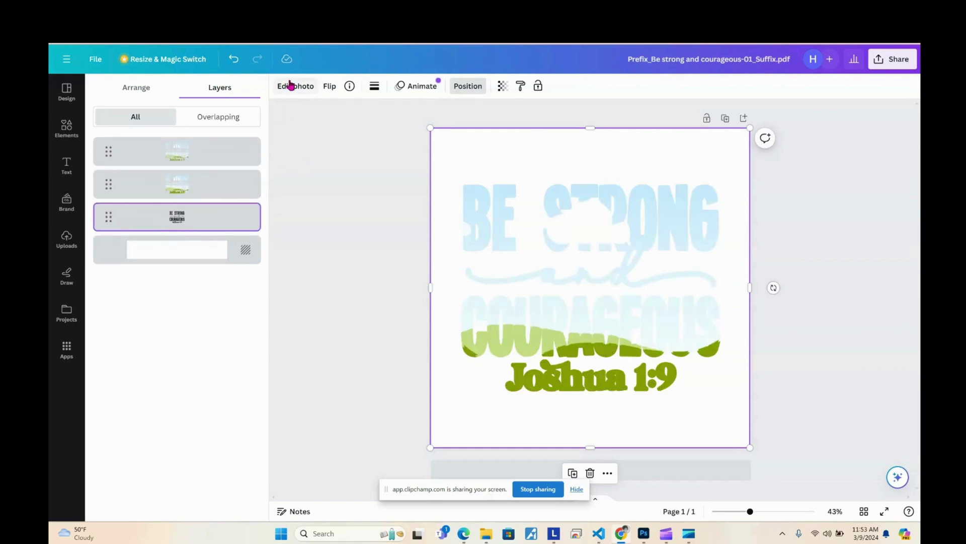
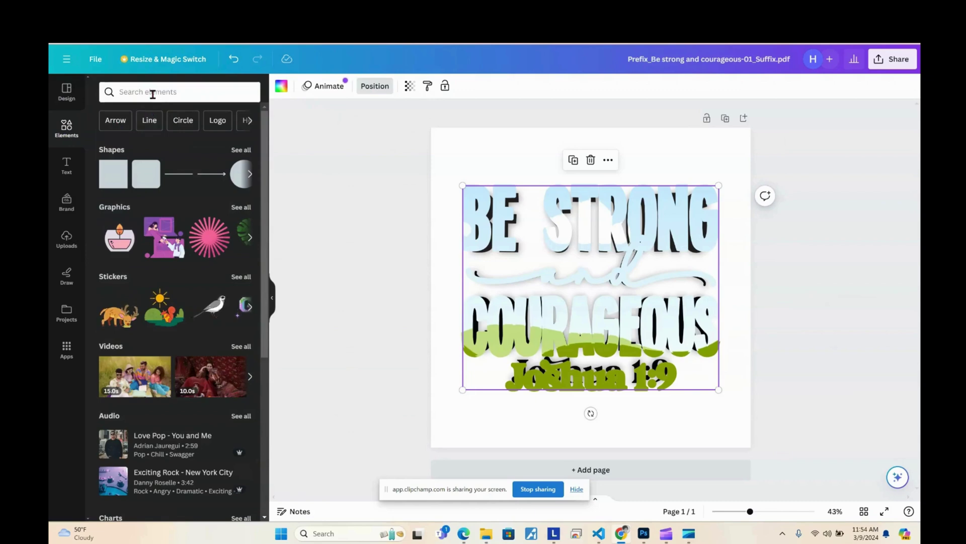
Search the elements for glitter and browse all the matching graphics
{"action": "left_click", "coordinate": [157, 91]}
{"action": "type", "text": "glitt"}
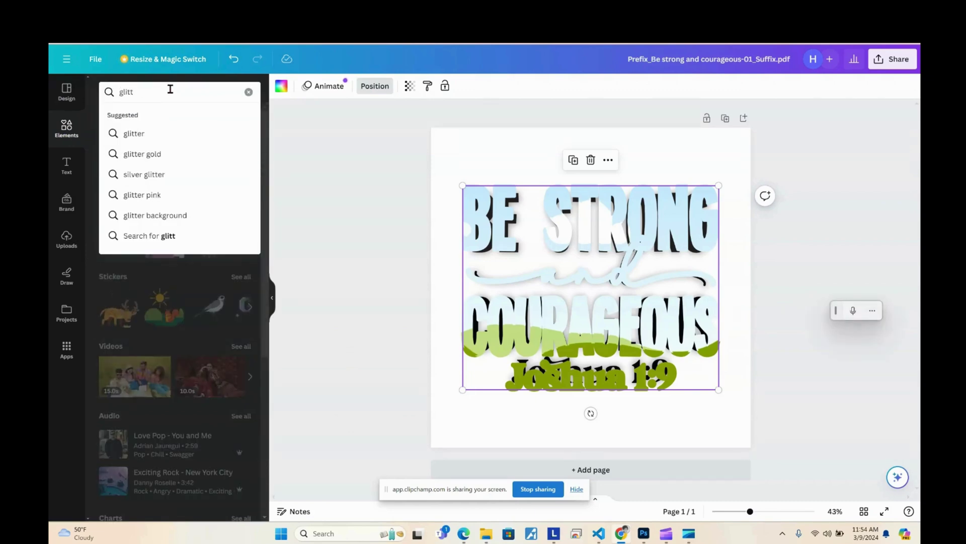
{"action": "left_click", "coordinate": [134, 133]}
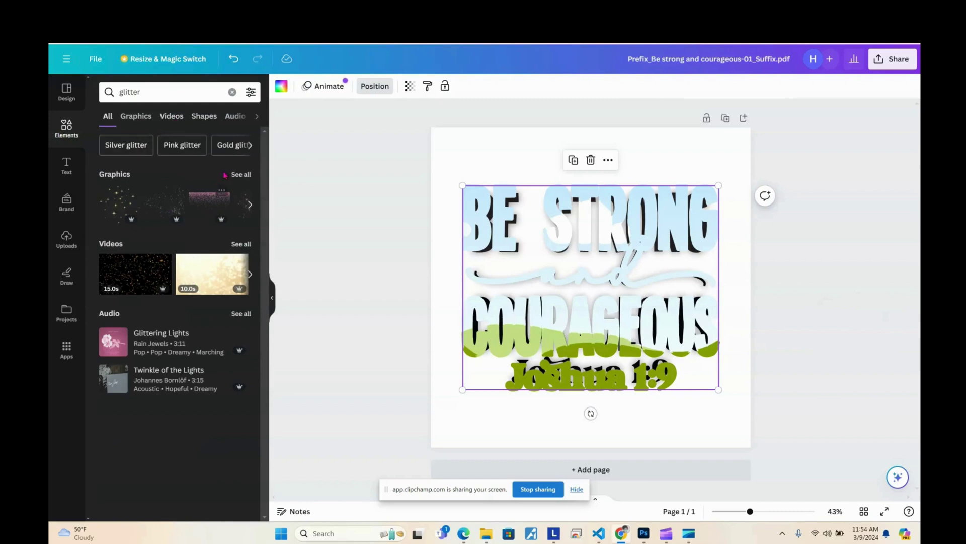
{"action": "left_click", "coordinate": [241, 175]}
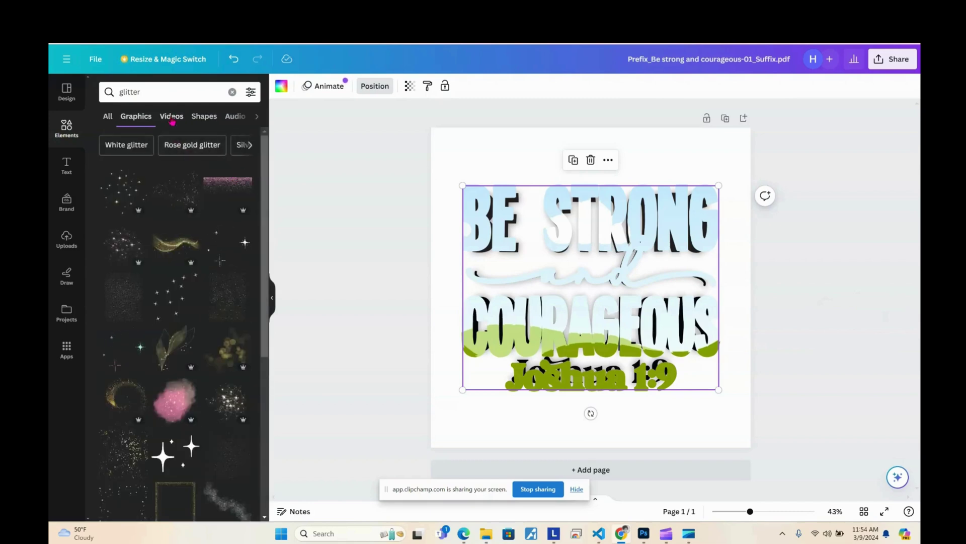
{"action": "scroll", "coordinate": [185, 318], "scroll_direction": "down", "scroll_amount": 10}
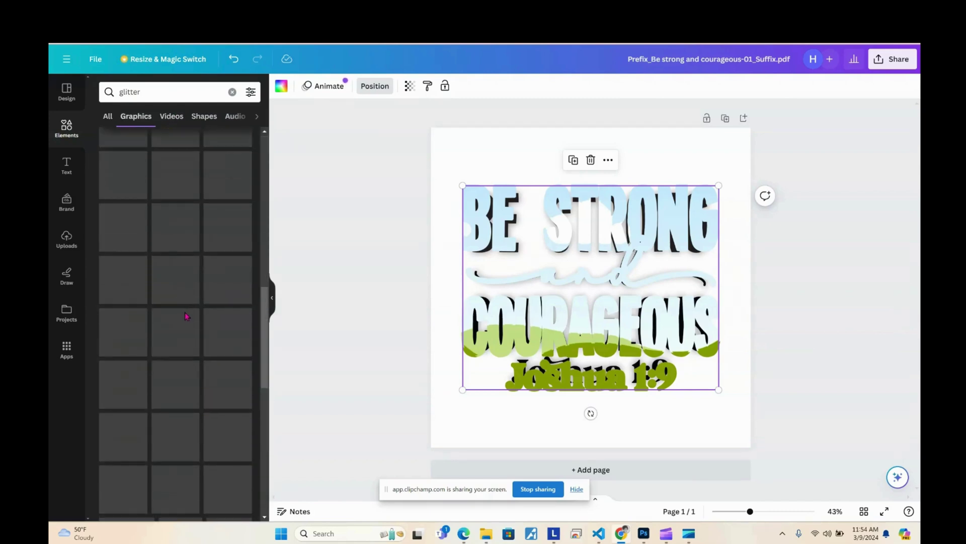
Search the graphics for "glitter pattern" and fill the uppermost lettering frame with the striped rainbow glitter graphic
{"action": "left_click", "coordinate": [151, 92]}
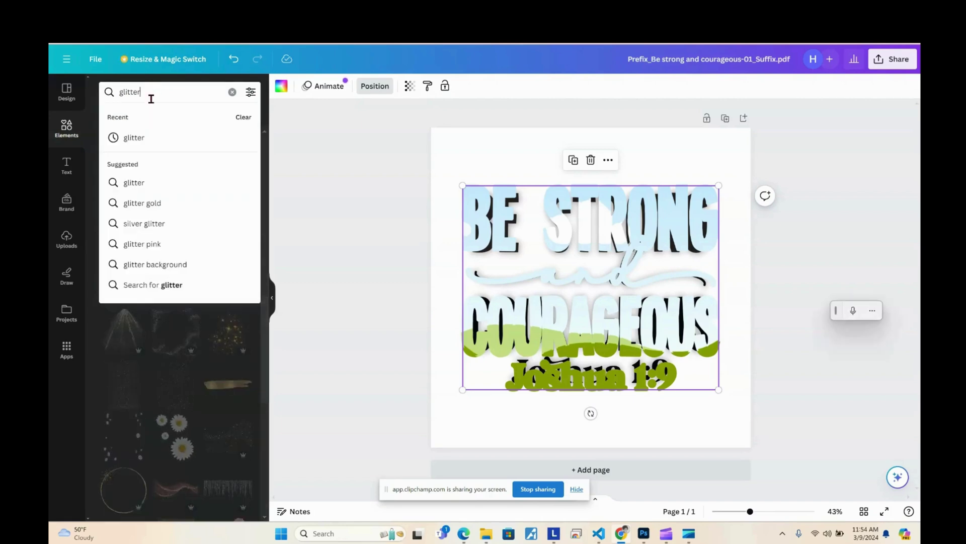
{"action": "type", "text": "pattern"}
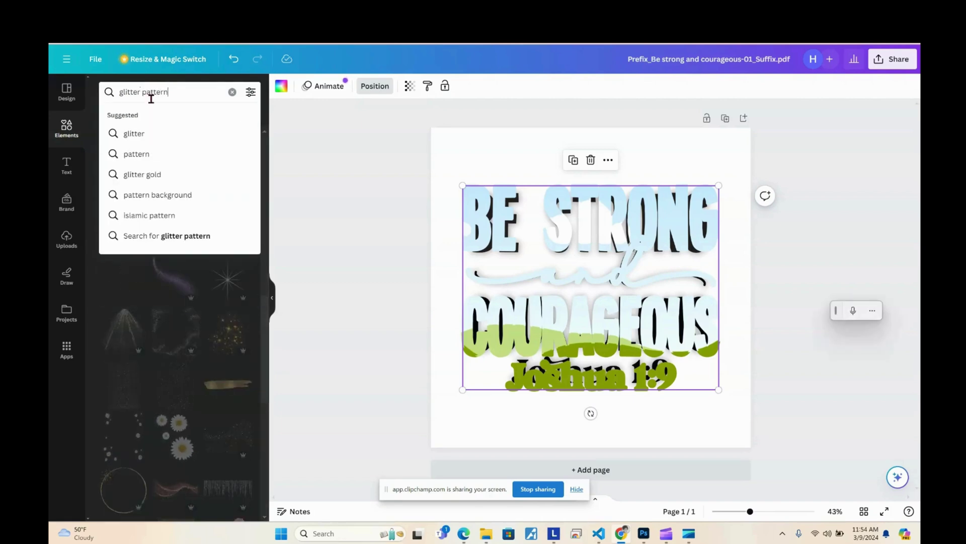
{"action": "key", "text": "Return"}
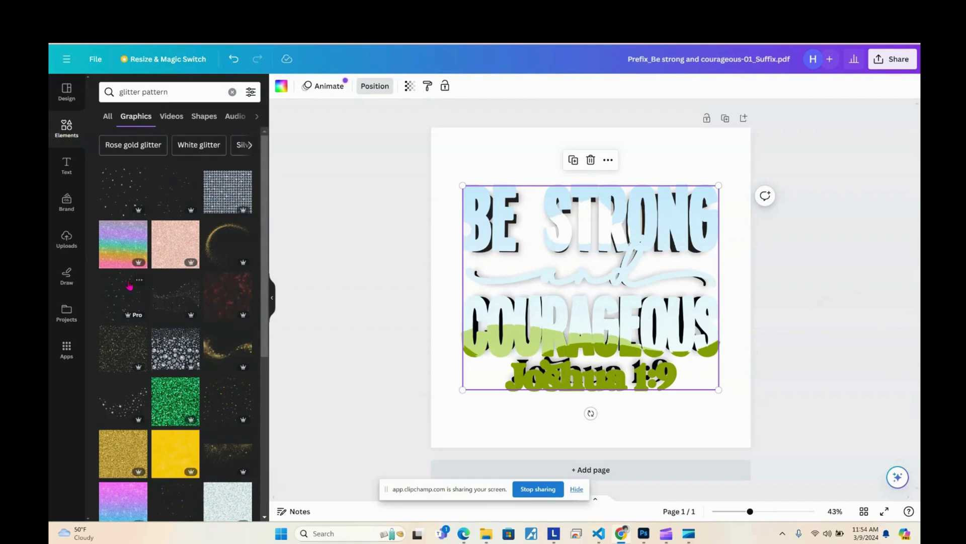
{"action": "left_click_drag", "start_coordinate": [121, 240], "coordinate": [500, 227]}
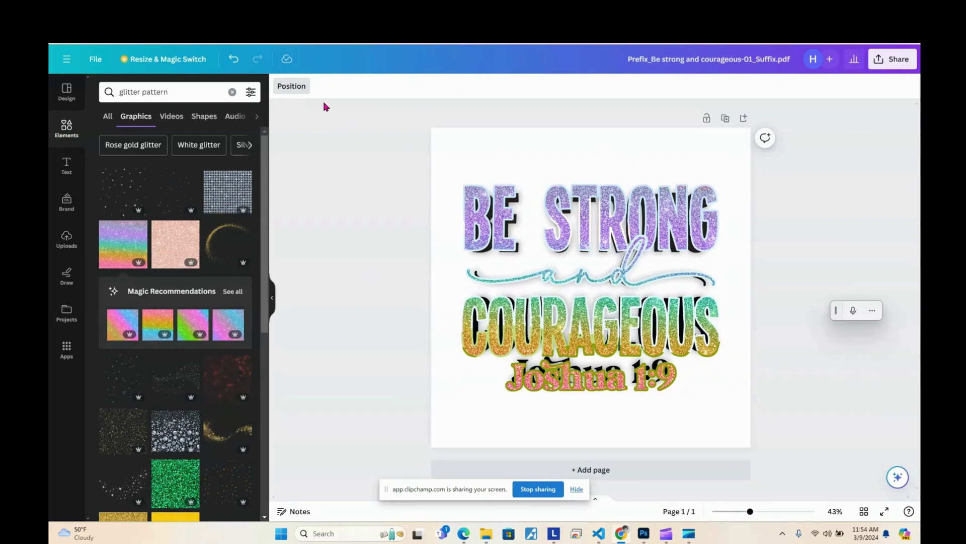
Move the unfilled outline frame layer above the glitter-filled lettering layer
{"action": "left_click", "coordinate": [291, 87]}
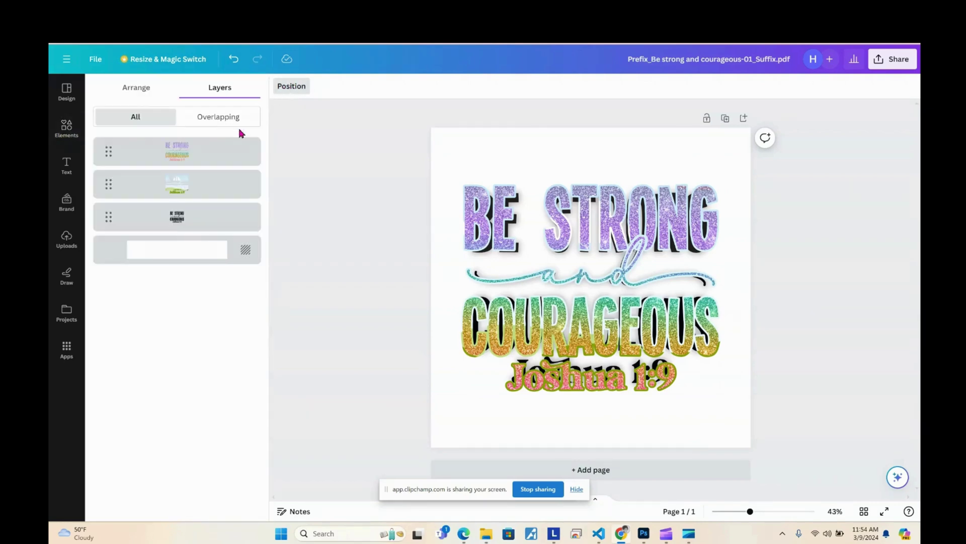
{"action": "left_click", "coordinate": [225, 182]}
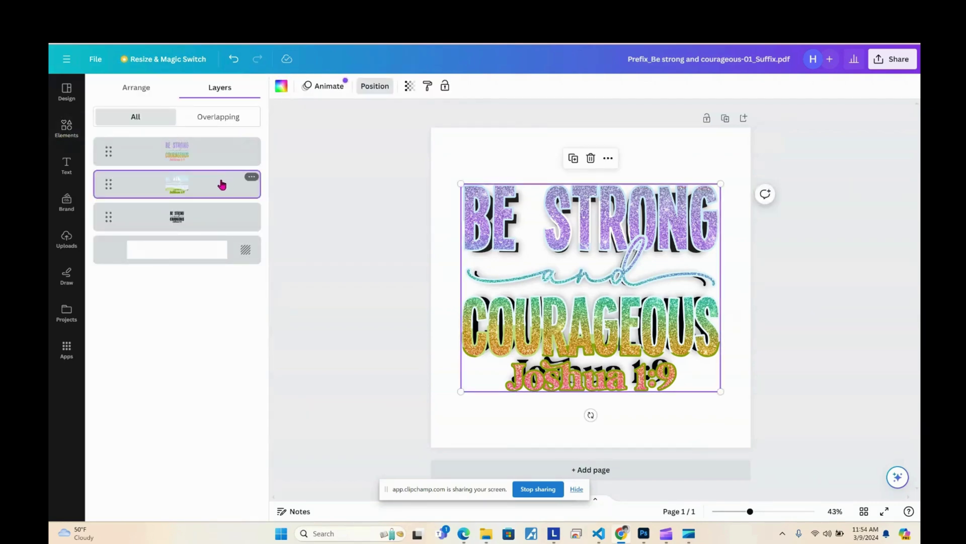
{"action": "left_click_drag", "start_coordinate": [217, 183], "coordinate": [214, 133]}
{"action": "left_click_drag", "start_coordinate": [207, 188], "coordinate": [215, 150]}
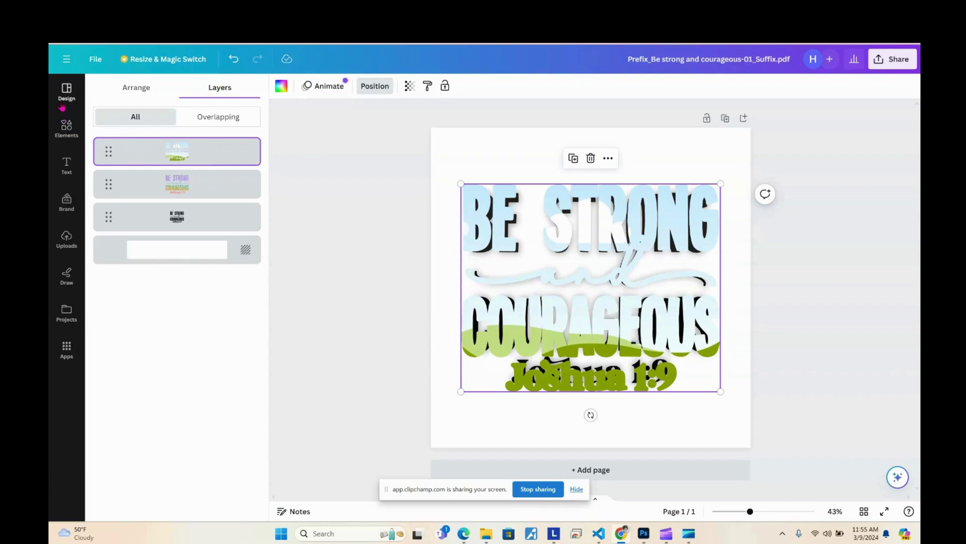
Fill the outline frame with the rainbow swirl graphic from the suggested graphics
{"action": "left_click", "coordinate": [67, 128]}
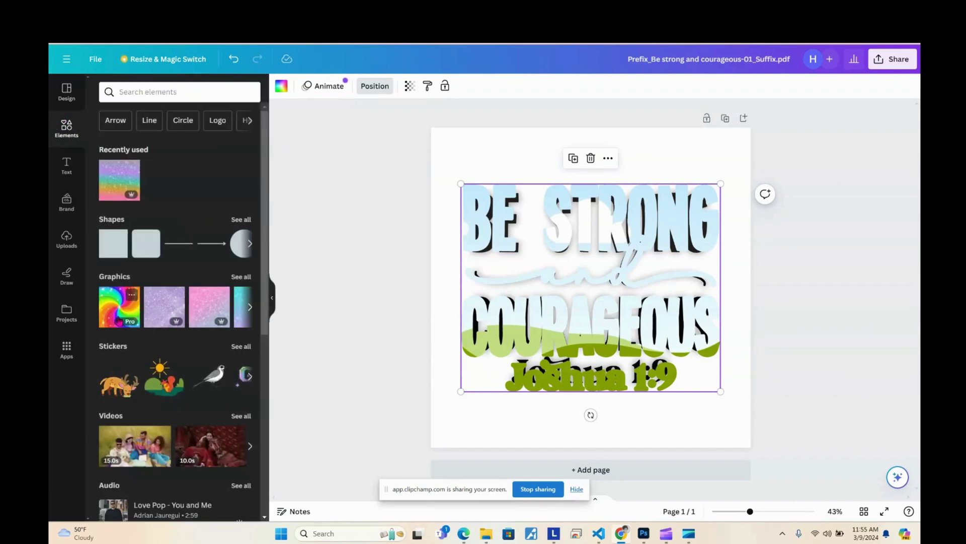
{"action": "left_click", "coordinate": [109, 313]}
{"action": "mouse_move", "coordinate": [472, 312]}
{"action": "left_mouse_down"}
{"action": "mouse_move", "coordinate": [451, 317]}
{"action": "mouse_move", "coordinate": [484, 297]}
{"action": "left_mouse_up"}
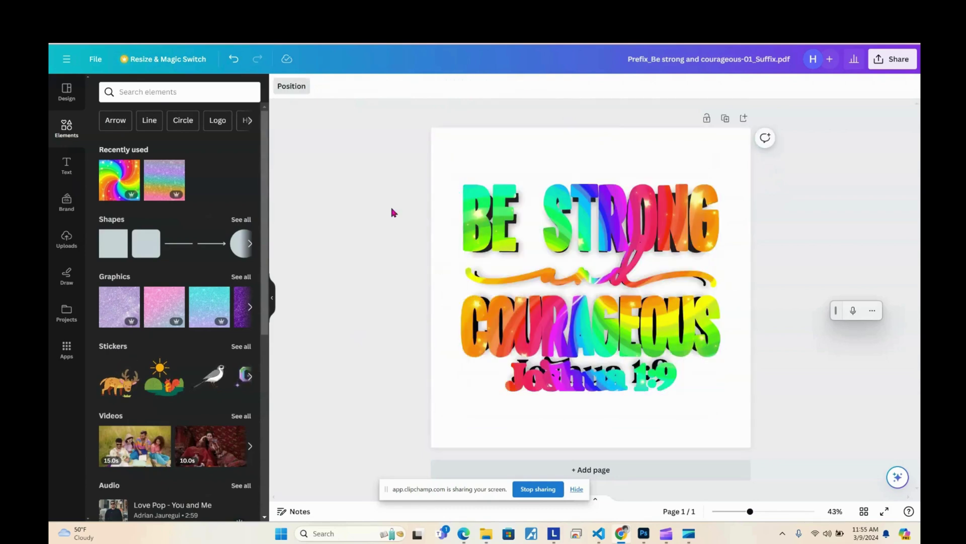
Move the rainbow swirl outline layer below the glitter lettering layer
{"action": "left_click", "coordinate": [289, 87]}
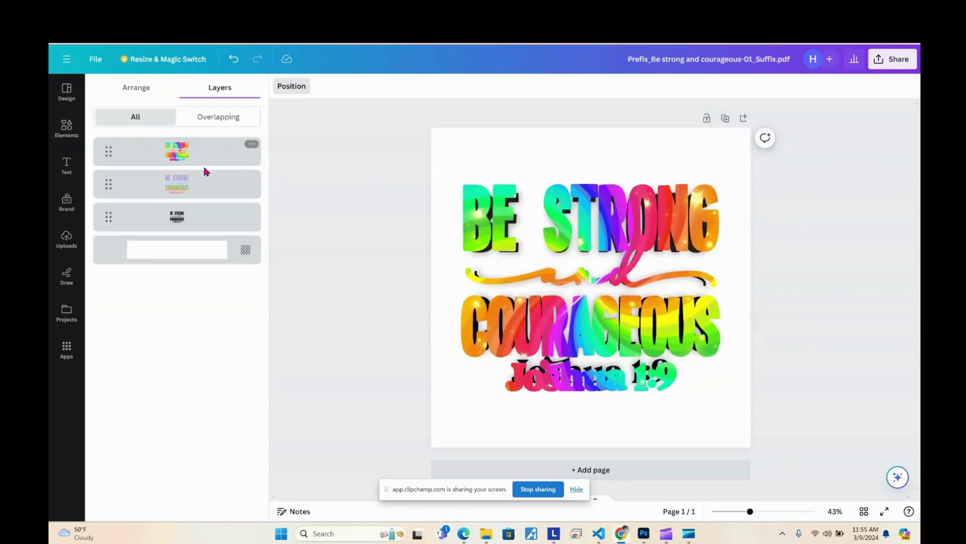
{"action": "left_click", "coordinate": [207, 160]}
{"action": "left_click_drag", "start_coordinate": [206, 159], "coordinate": [200, 199]}
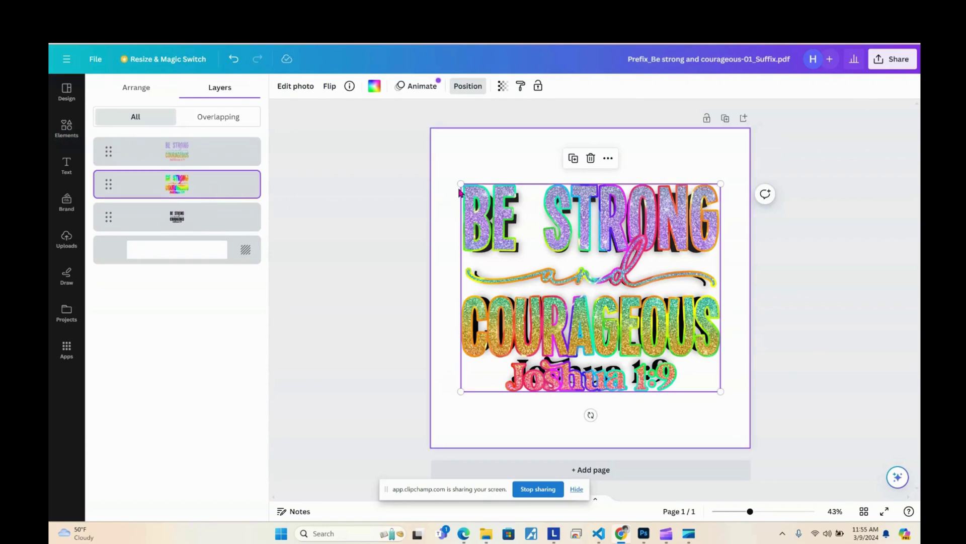
Select the black shadow lettering layer and enlarge it slightly at its upper-left and lower-right corners
{"action": "left_click", "coordinate": [452, 163]}
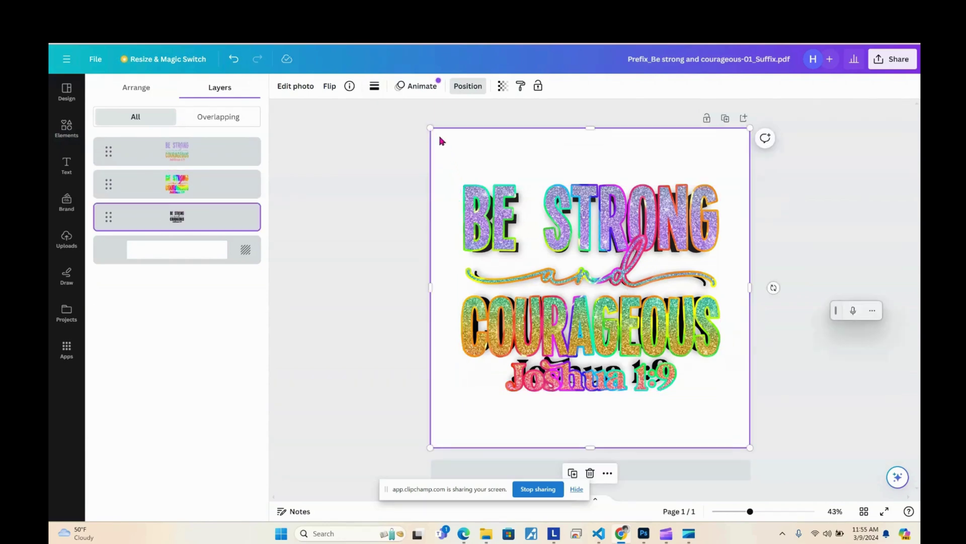
{"action": "left_click_drag", "start_coordinate": [430, 126], "coordinate": [425, 123]}
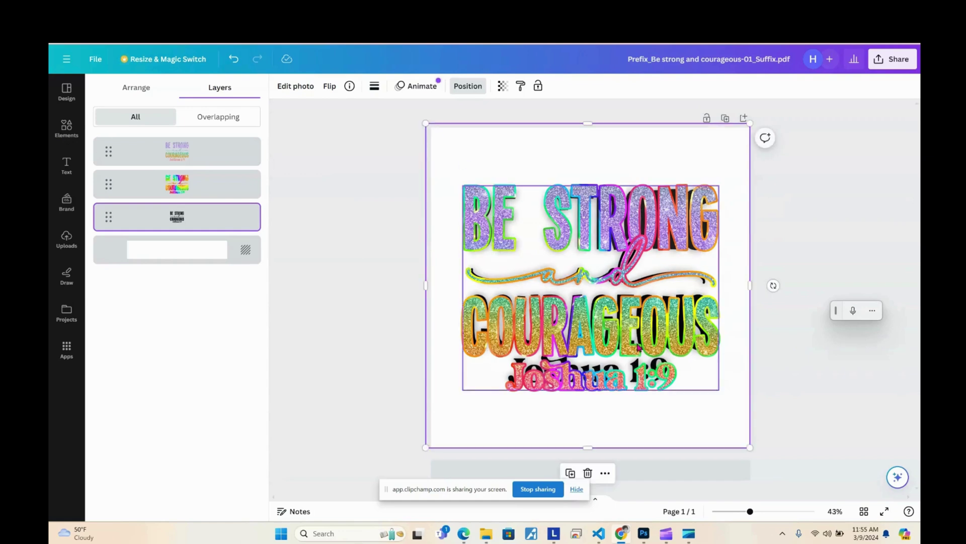
{"action": "left_click_drag", "start_coordinate": [750, 447], "coordinate": [754, 455]}
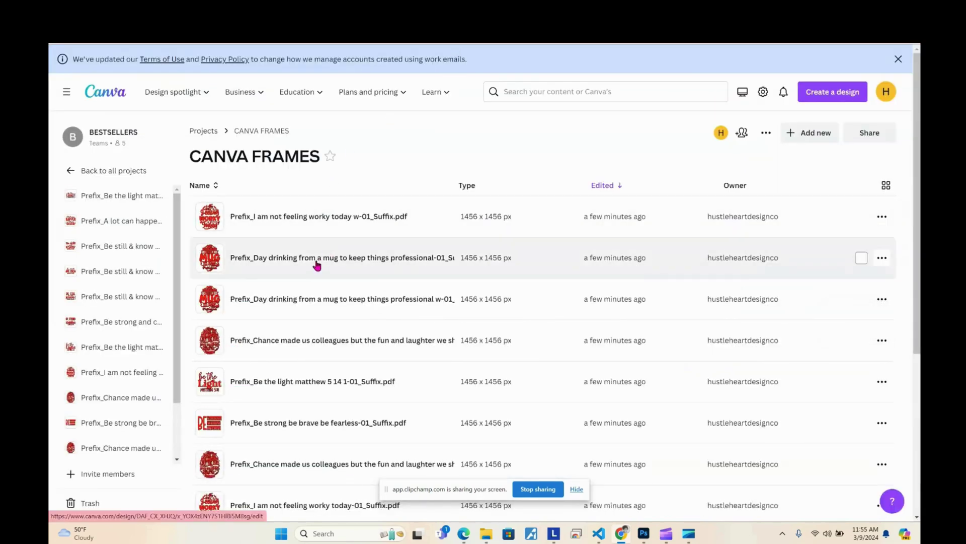
Open the "Day drinking from a mug to keep things professional-01" design from the CANVA FRAMES project
{"action": "left_click", "coordinate": [316, 265]}
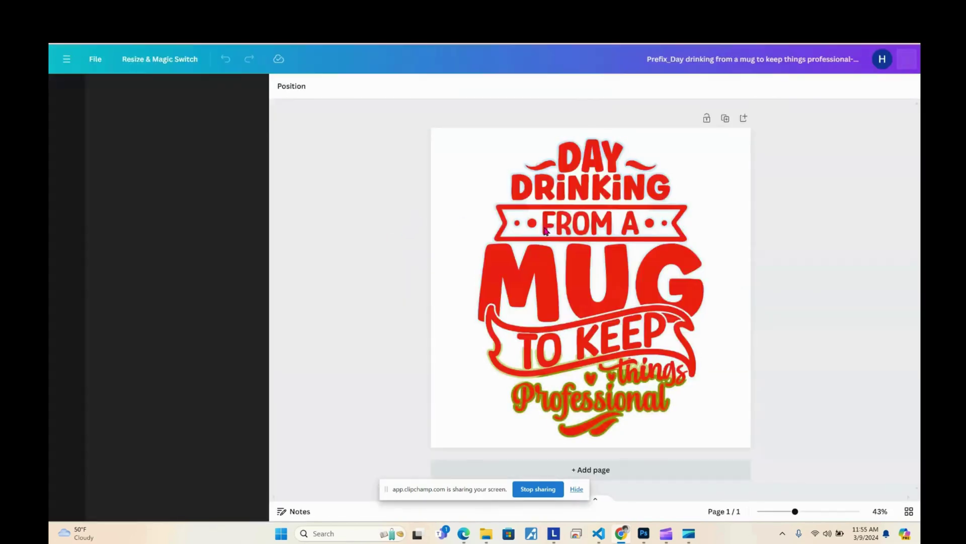
Open the CANVA FRAMES project folder alongside the mug design
{"action": "left_click", "coordinate": [546, 231]}
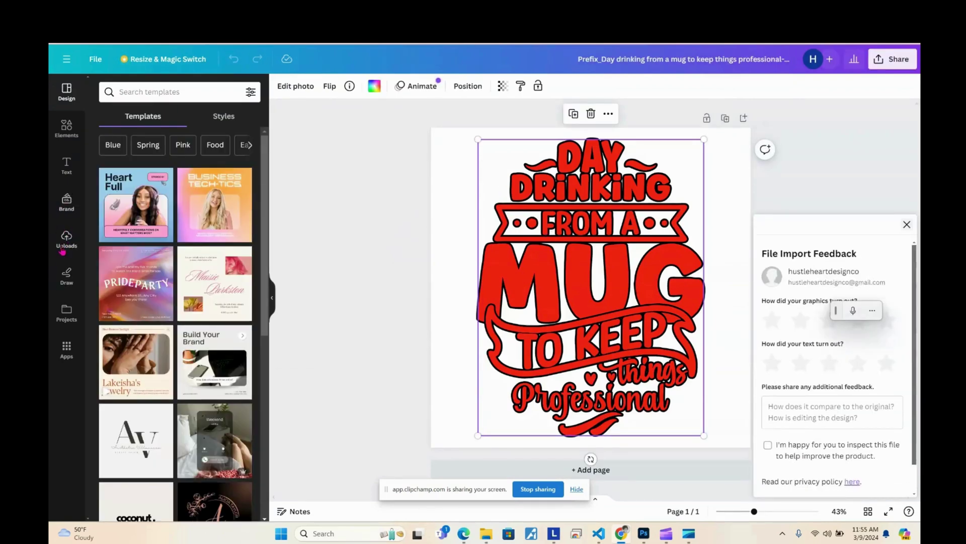
{"action": "left_click", "coordinate": [65, 316]}
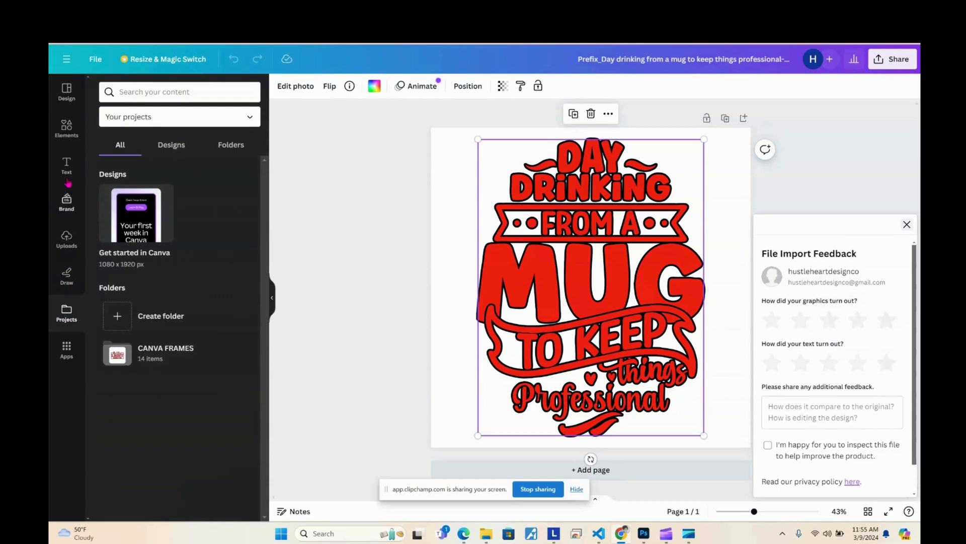
{"action": "left_click", "coordinate": [230, 145]}
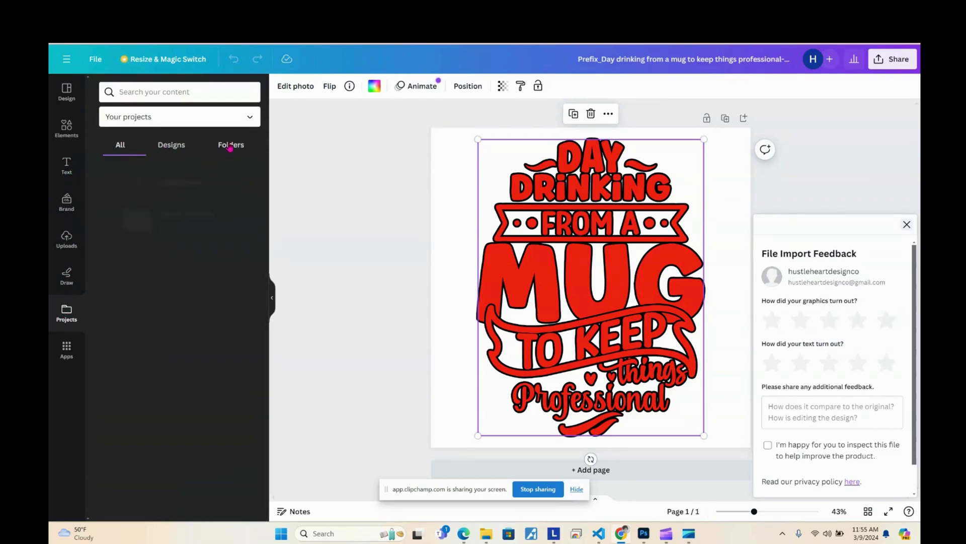
{"action": "left_click", "coordinate": [153, 218]}
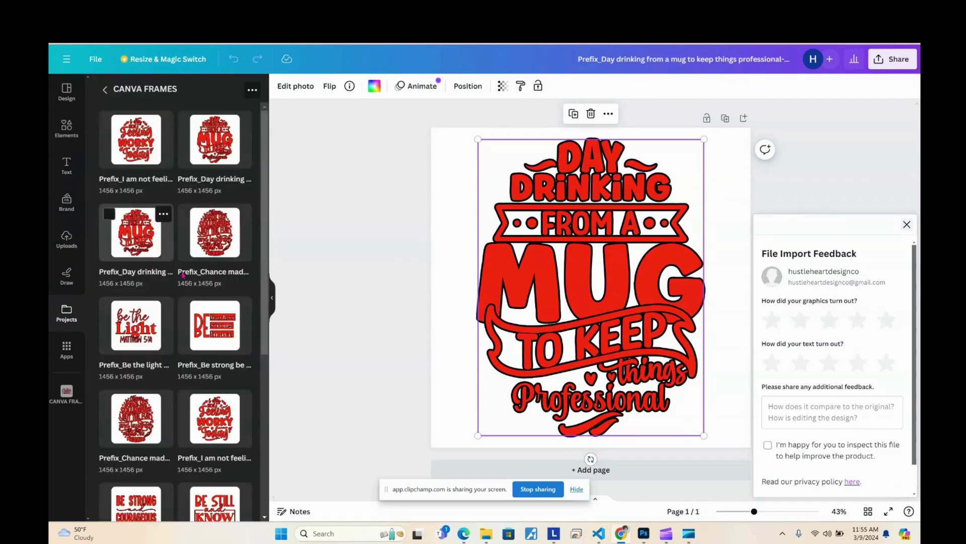
Add pages 2 and 3, placing the "I am not feeling worky today" and "Chance made us colleagues" frame designs on them
{"action": "left_click", "coordinate": [483, 471]}
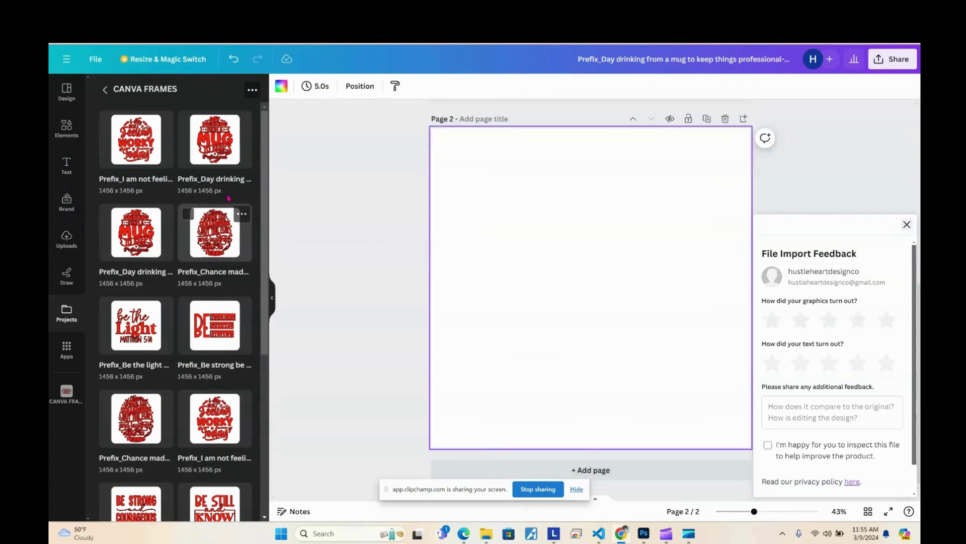
{"action": "left_click", "coordinate": [126, 146]}
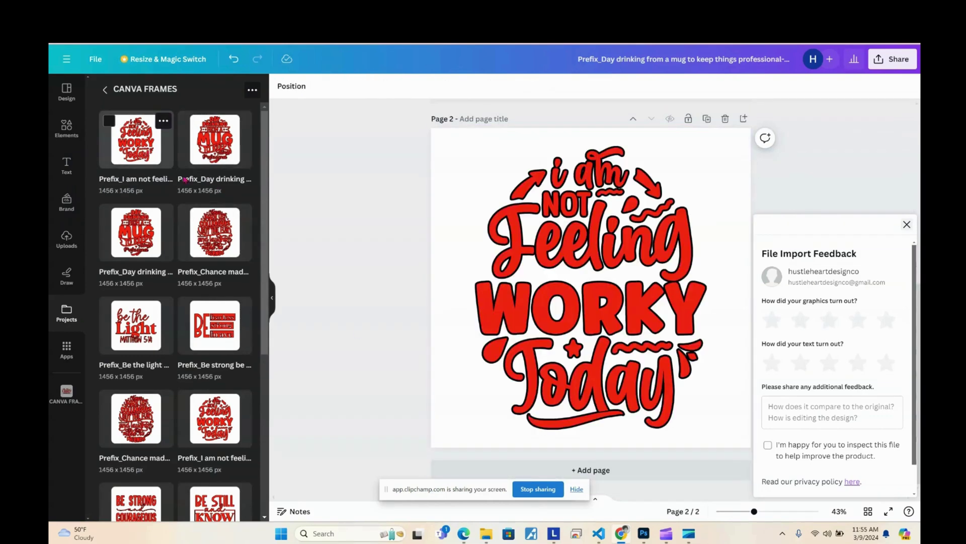
{"action": "left_click", "coordinate": [521, 468]}
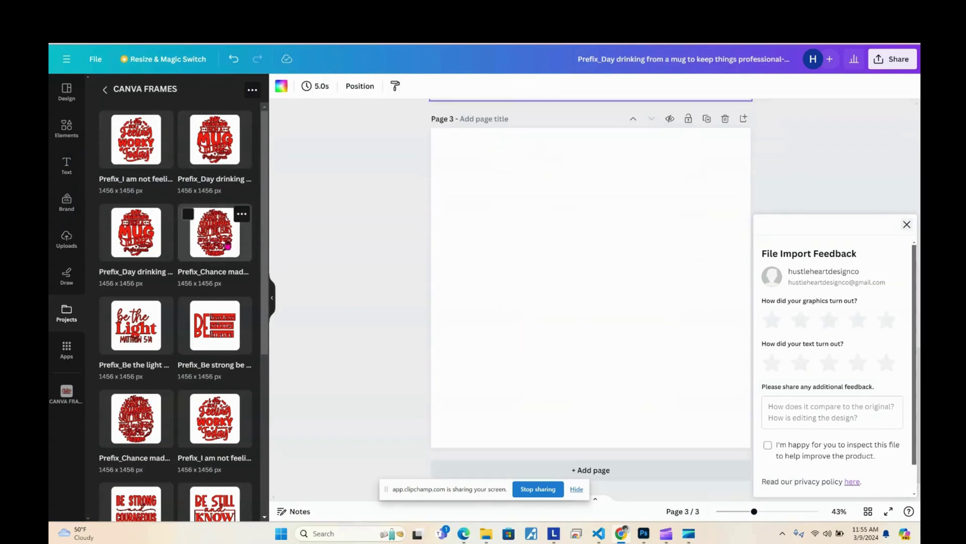
{"action": "left_click", "coordinate": [216, 229]}
Add pages 4 and 5, placing the "Day drinking from a mug" and "Be fearless strong brave" frame designs on them
{"action": "left_click", "coordinate": [442, 469]}
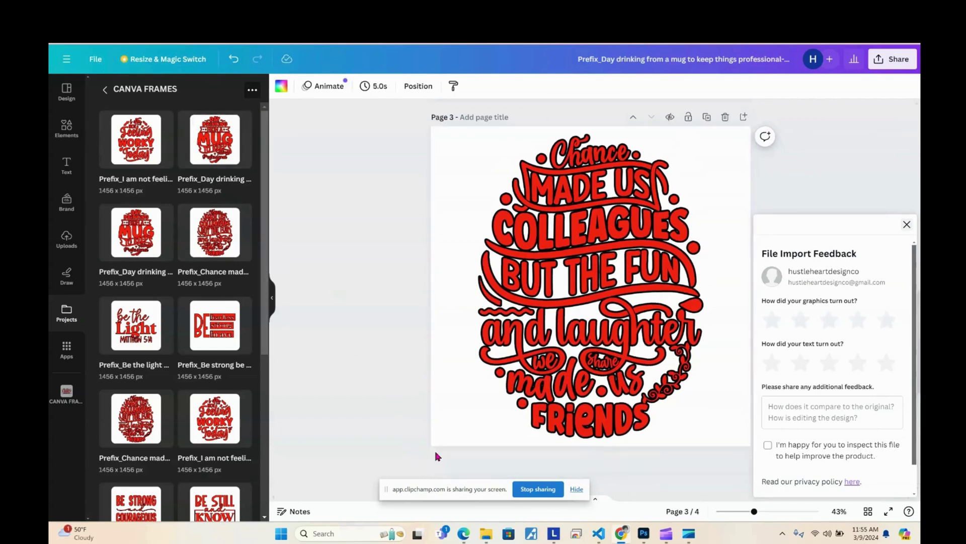
{"action": "left_click", "coordinate": [215, 146]}
{"action": "left_click", "coordinate": [445, 466]}
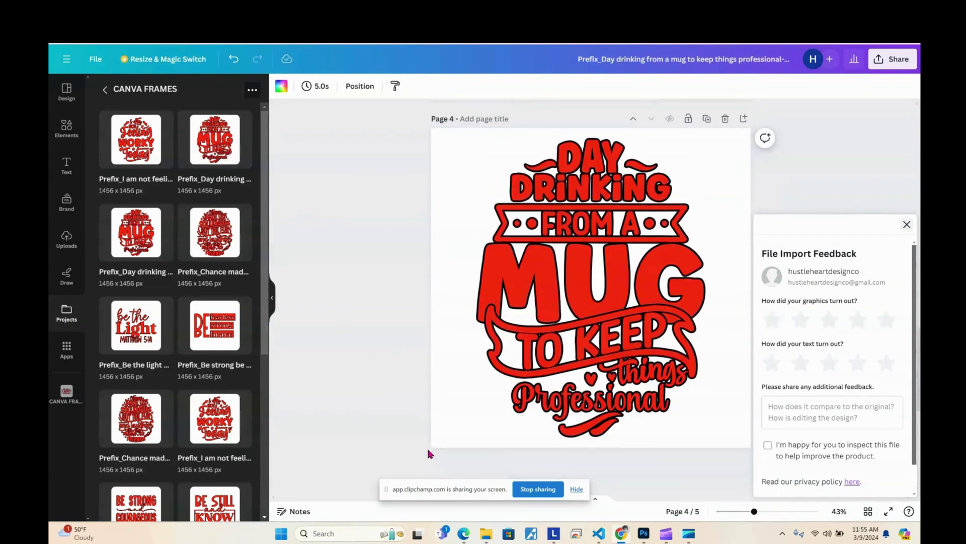
{"action": "left_click", "coordinate": [215, 324]}
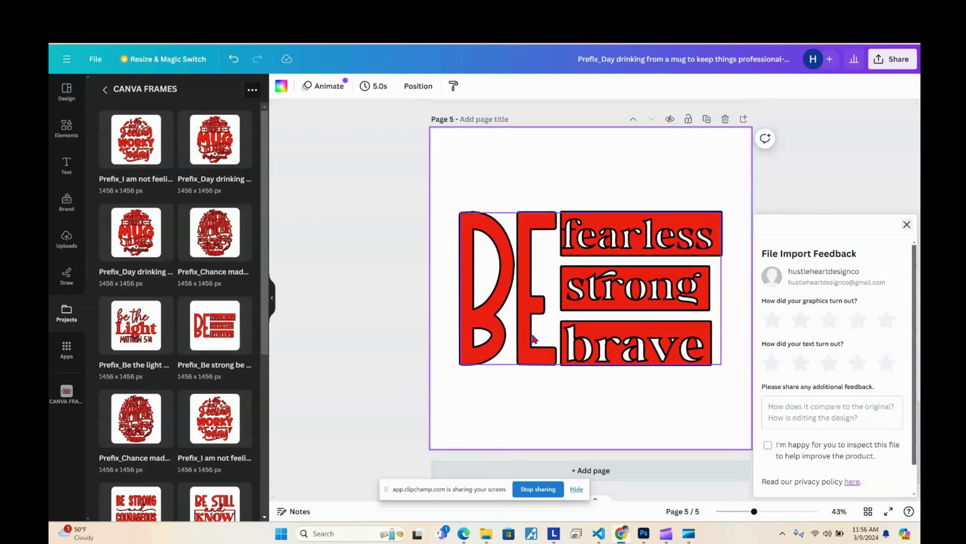
Detach the red image from the top lettering frame on page 5 and delete it
{"action": "left_click", "coordinate": [575, 236]}
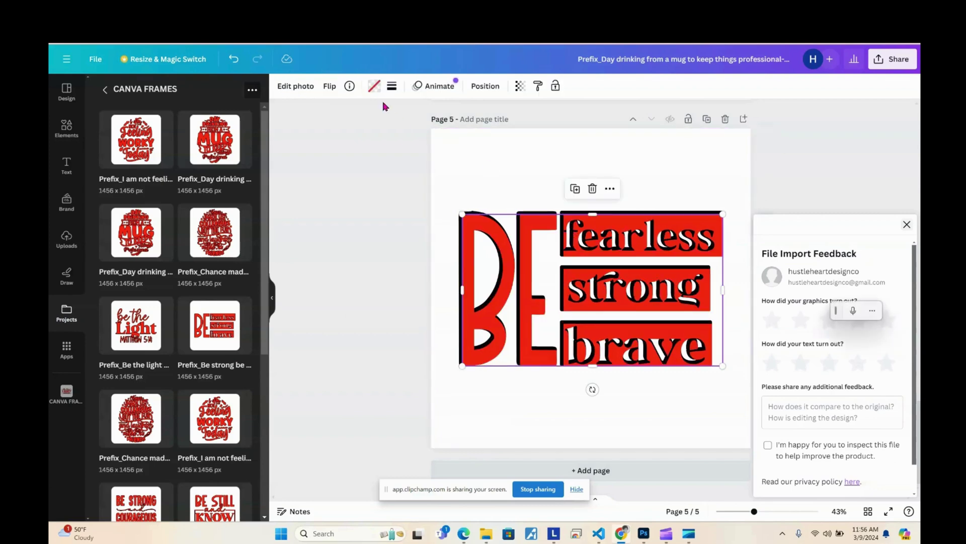
{"action": "left_click", "coordinate": [468, 87]}
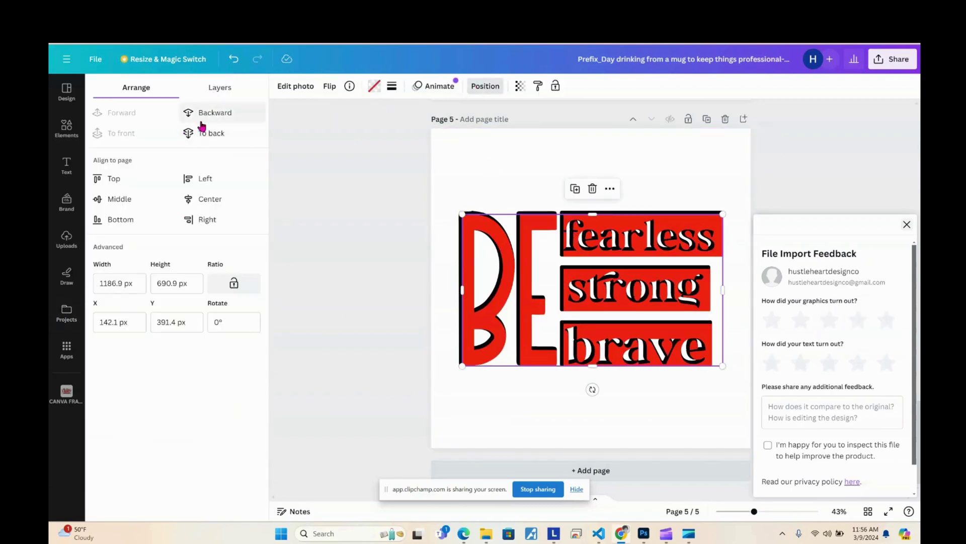
{"action": "left_click", "coordinate": [220, 90]}
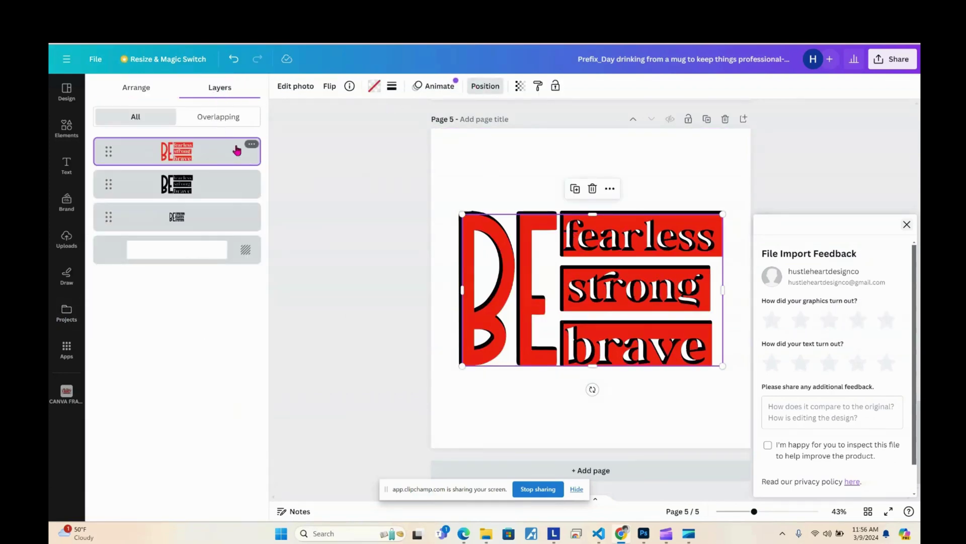
{"action": "left_click", "coordinate": [251, 145]}
{"action": "left_click", "coordinate": [274, 434]}
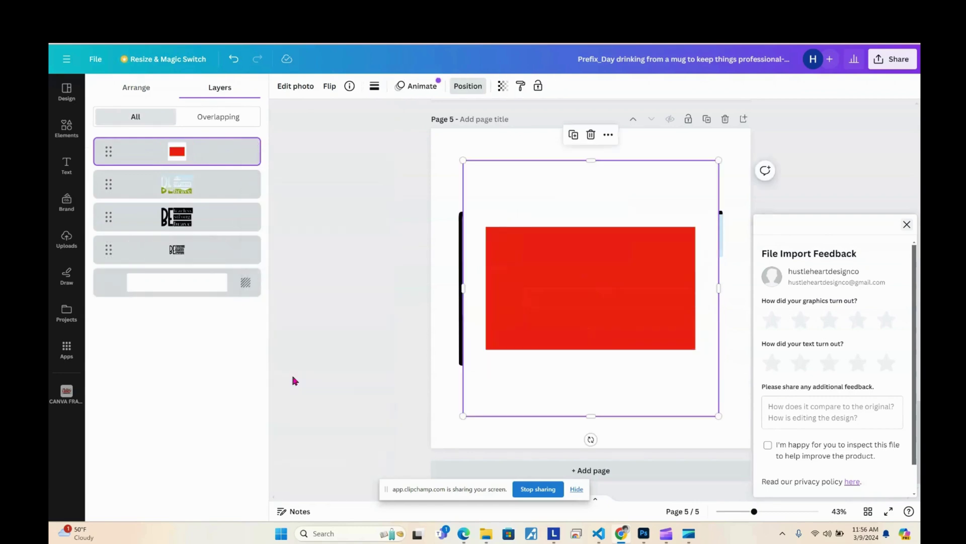
{"action": "left_click", "coordinate": [591, 135]}
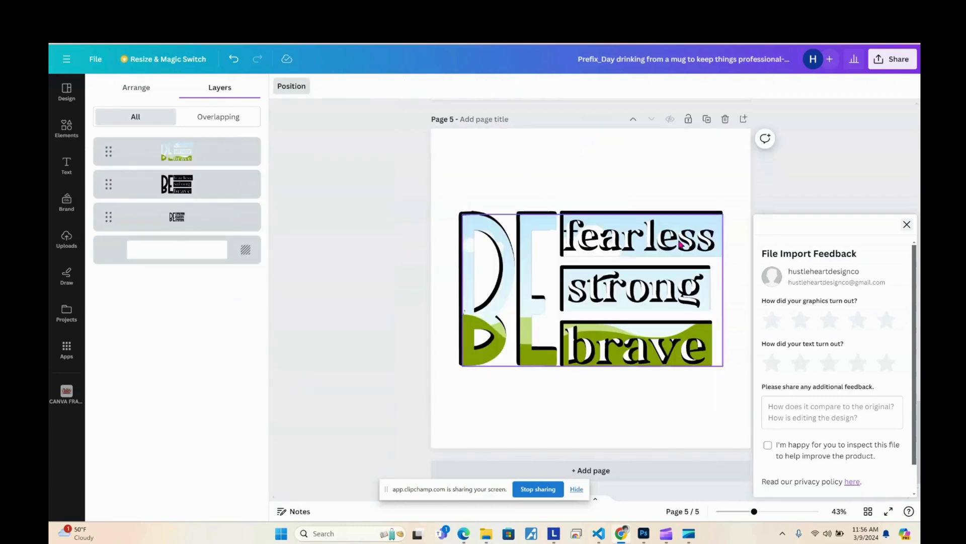
Detach the black image from the second lettering frame on page 5 and delete it
{"action": "left_click", "coordinate": [221, 188]}
{"action": "left_click", "coordinate": [252, 177]}
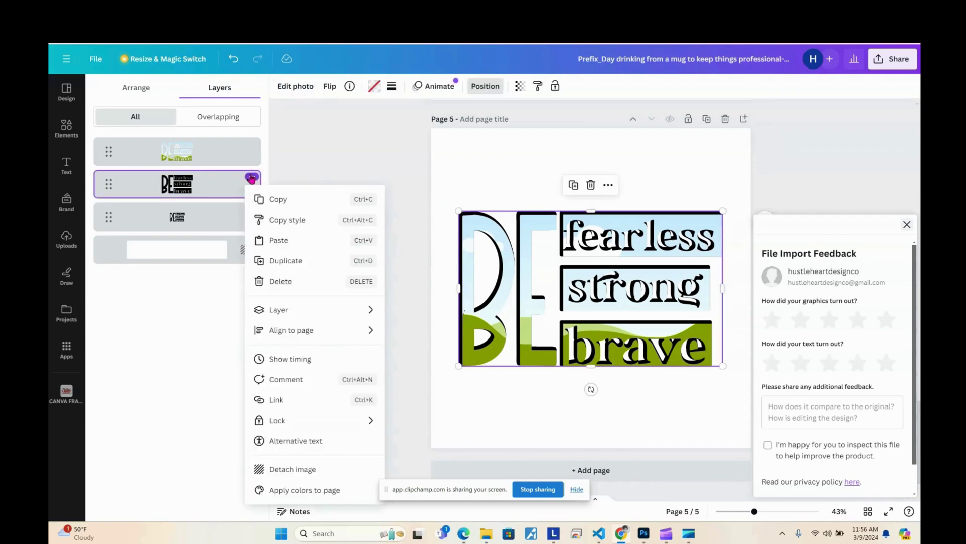
{"action": "left_click", "coordinate": [275, 469]}
{"action": "left_click", "coordinate": [590, 135]}
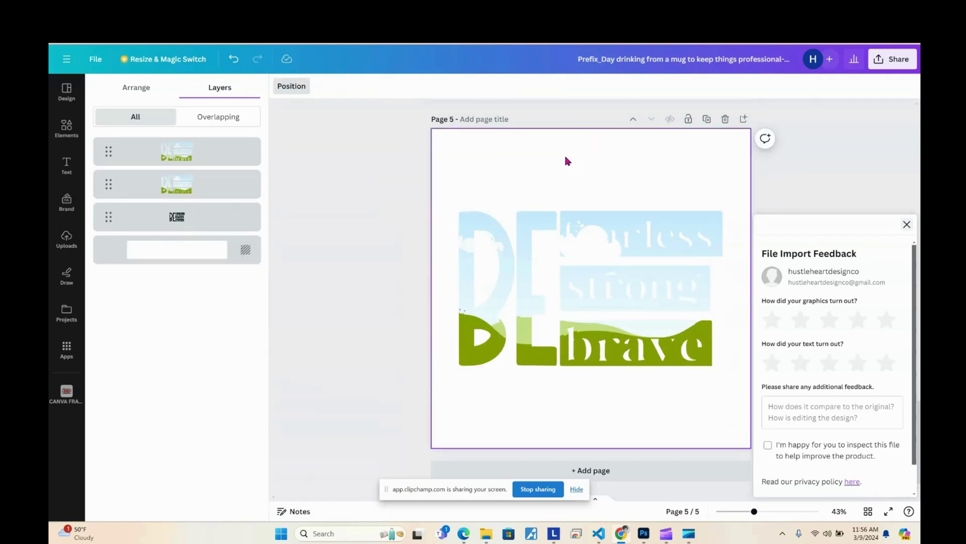
Set the bottom black lettering image as the page background and detach it from the background again
{"action": "left_click", "coordinate": [231, 214]}
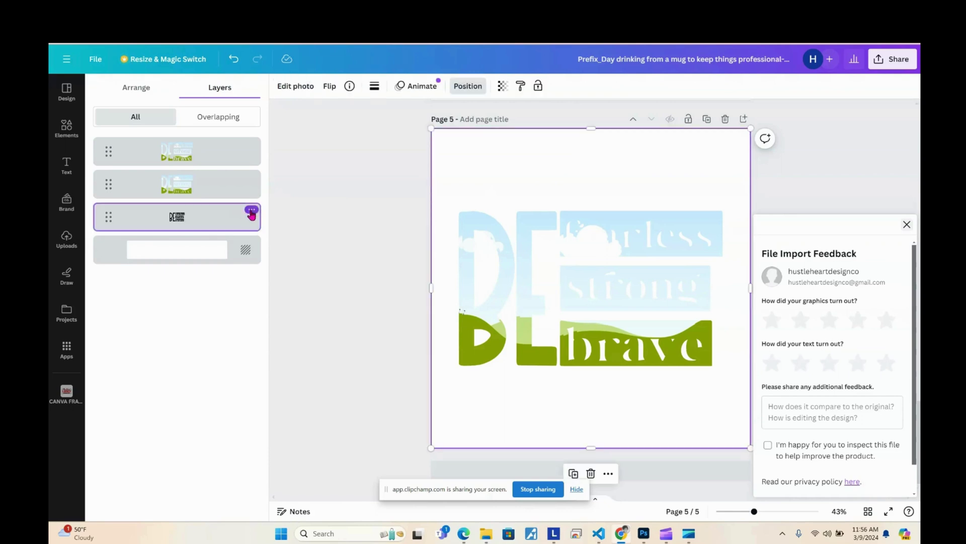
{"action": "left_click", "coordinate": [251, 211]}
{"action": "left_click", "coordinate": [291, 484]}
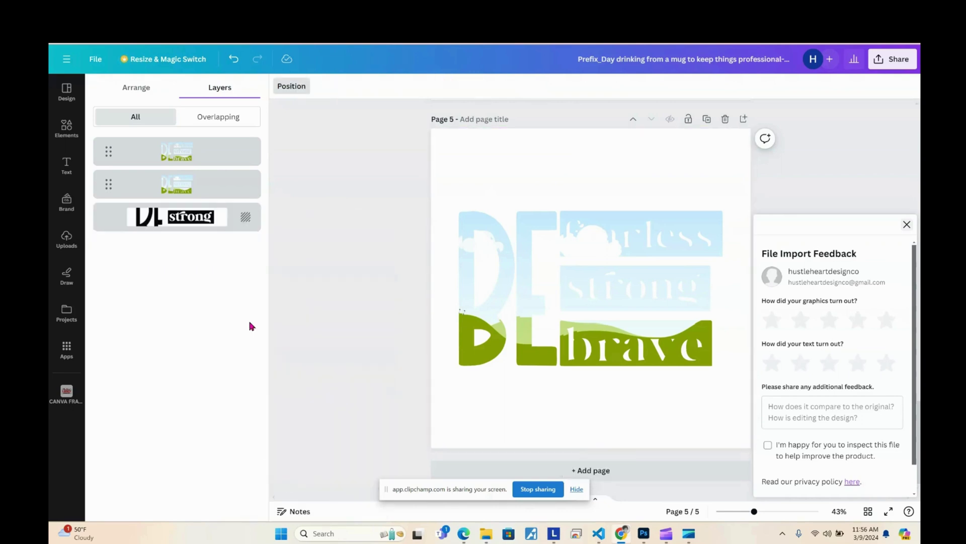
{"action": "left_click", "coordinate": [251, 211]}
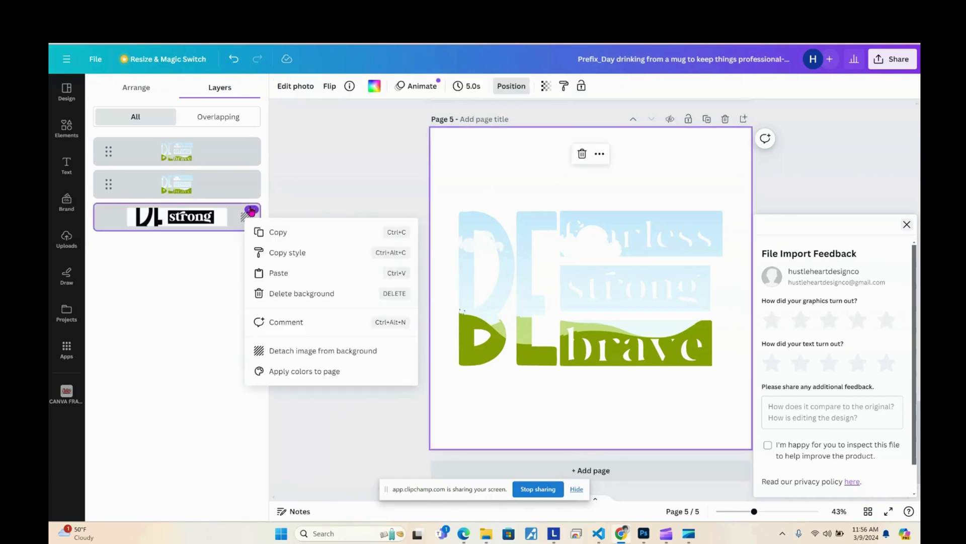
{"action": "left_click", "coordinate": [272, 352]}
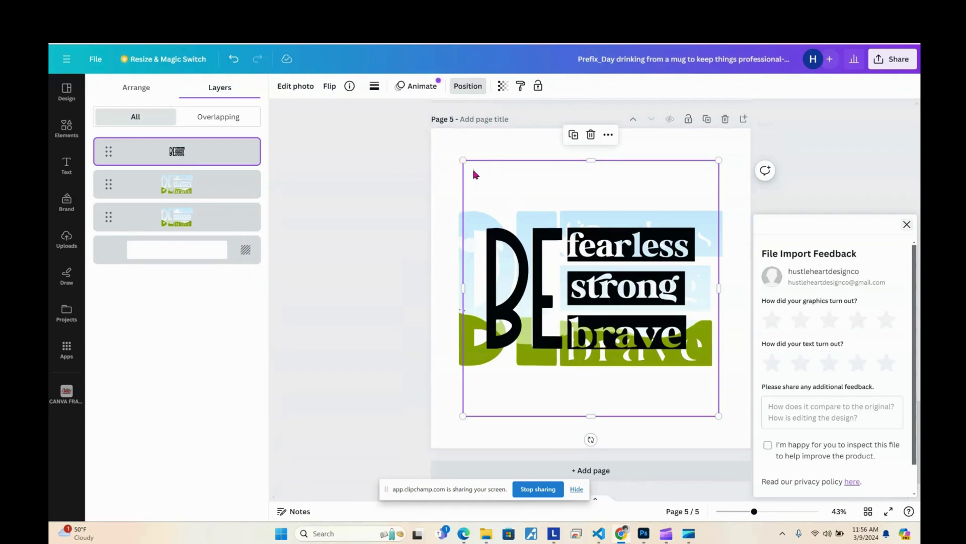
Enlarge the black lettering image from its corners to slightly beyond the page and shift it upward over the lettering frames
{"action": "left_click_drag", "start_coordinate": [463, 160], "coordinate": [431, 130]}
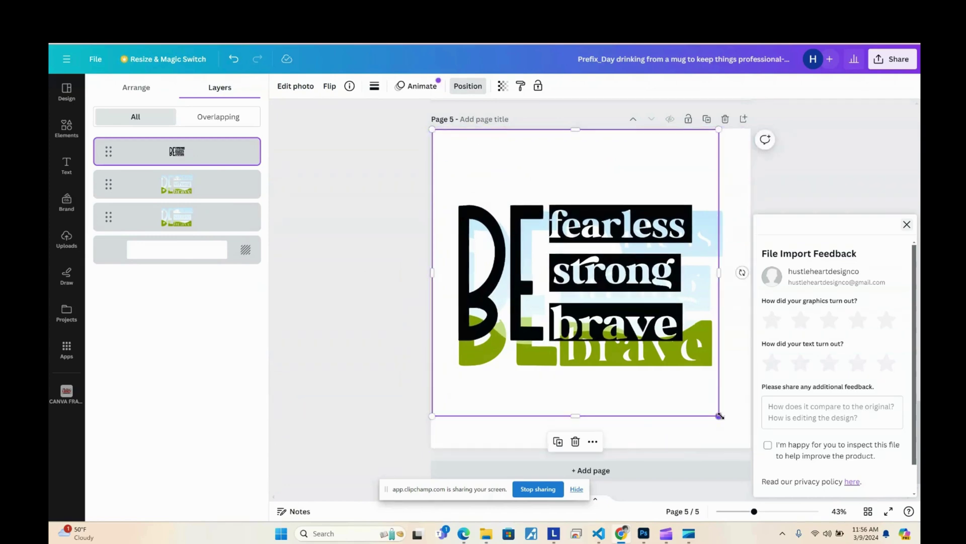
{"action": "left_click_drag", "start_coordinate": [719, 415], "coordinate": [753, 458]}
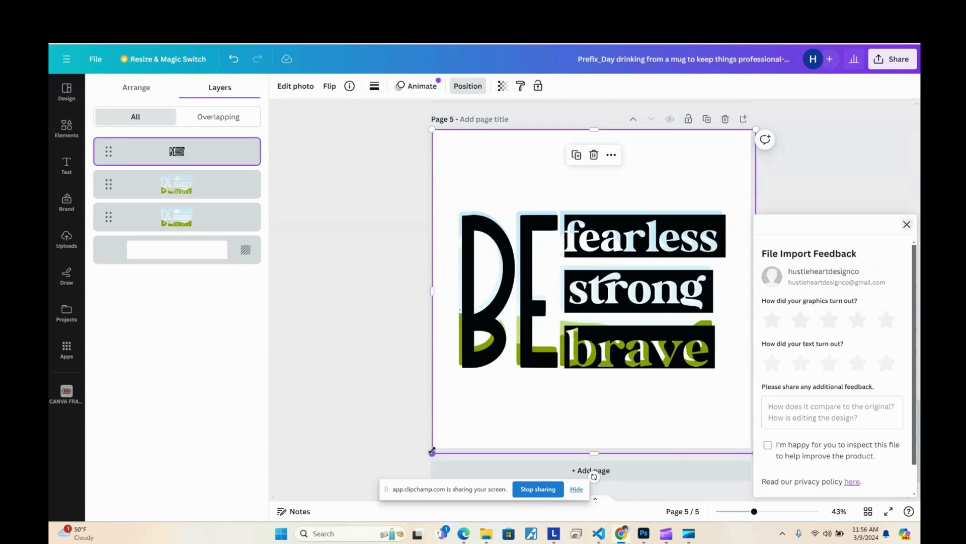
{"action": "left_click_drag", "start_coordinate": [432, 451], "coordinate": [426, 459]}
{"action": "left_click_drag", "start_coordinate": [526, 338], "coordinate": [529, 327]}
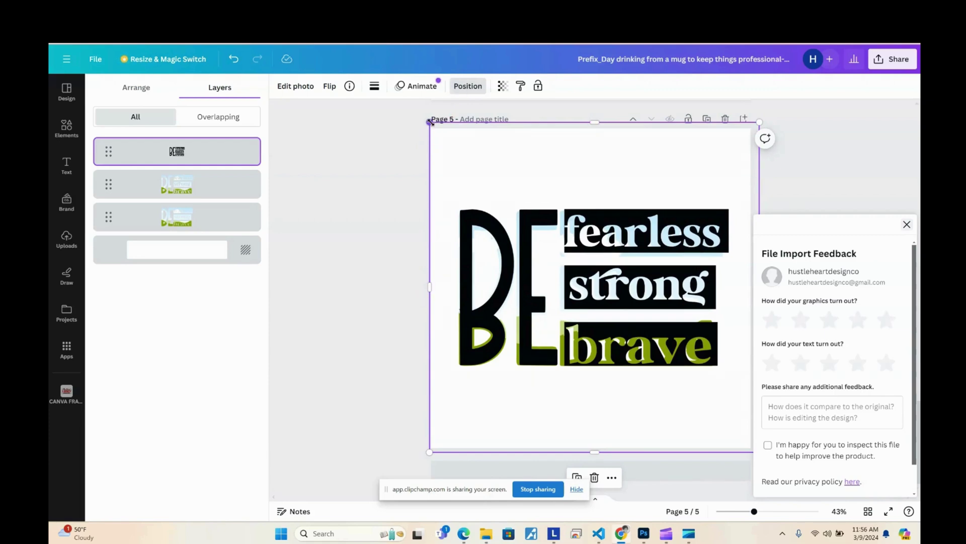
{"action": "left_click_drag", "start_coordinate": [430, 122], "coordinate": [427, 118]}
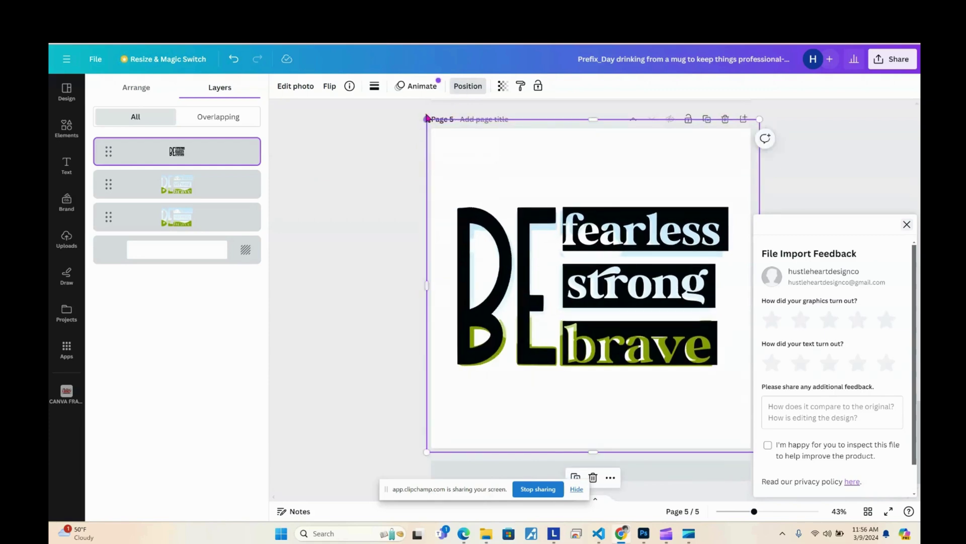
Move the black lettering layer below both lettering frames and nudge it slightly down and left
{"action": "left_click", "coordinate": [469, 93]}
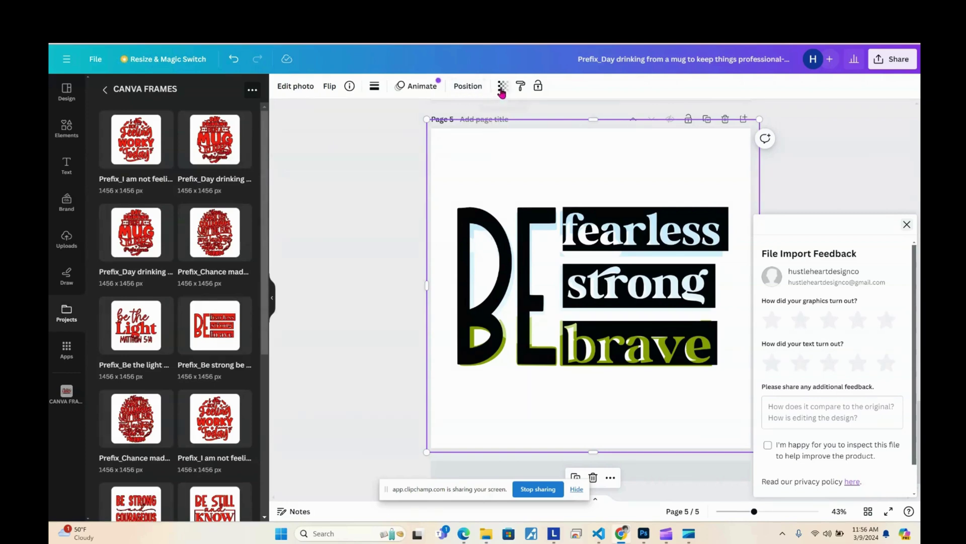
{"action": "left_click", "coordinate": [462, 90]}
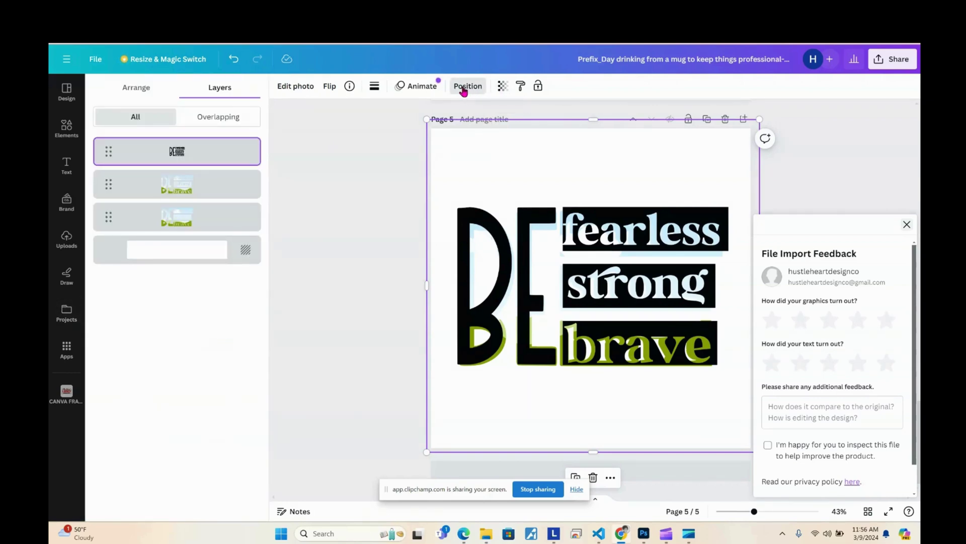
{"action": "left_click_drag", "start_coordinate": [201, 151], "coordinate": [191, 234]}
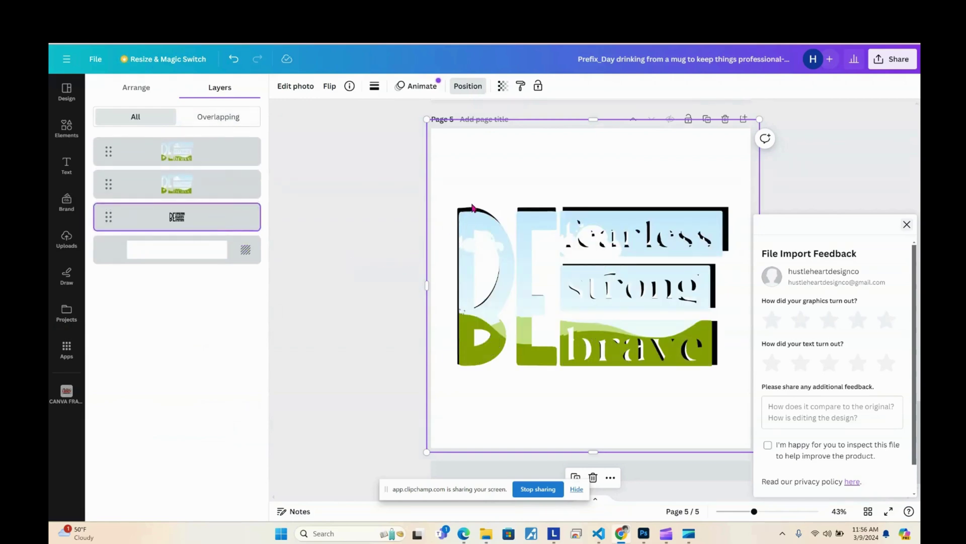
{"action": "left_click_drag", "start_coordinate": [473, 208], "coordinate": [468, 209]}
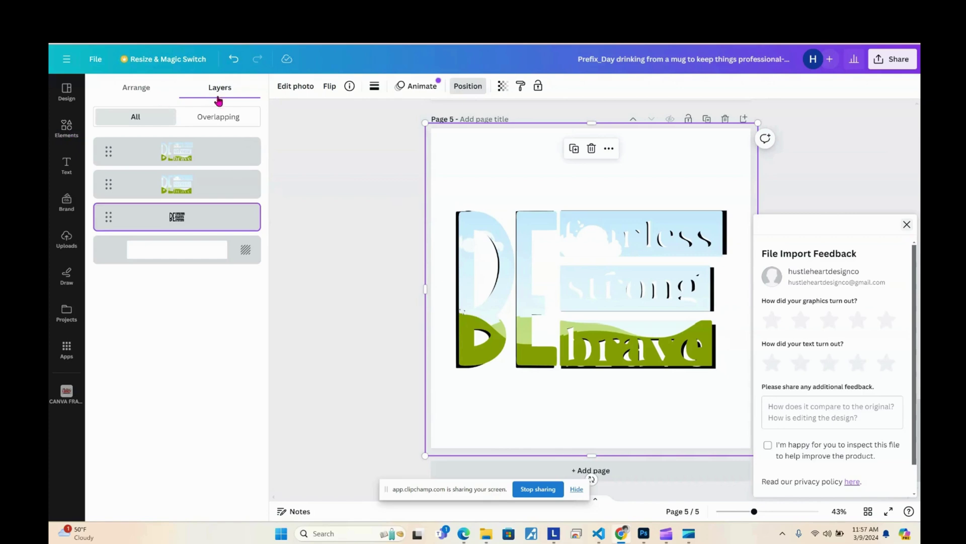
Remove the black lettering image's background with BG Remover and undo its last nudge
{"action": "left_click", "coordinate": [291, 93]}
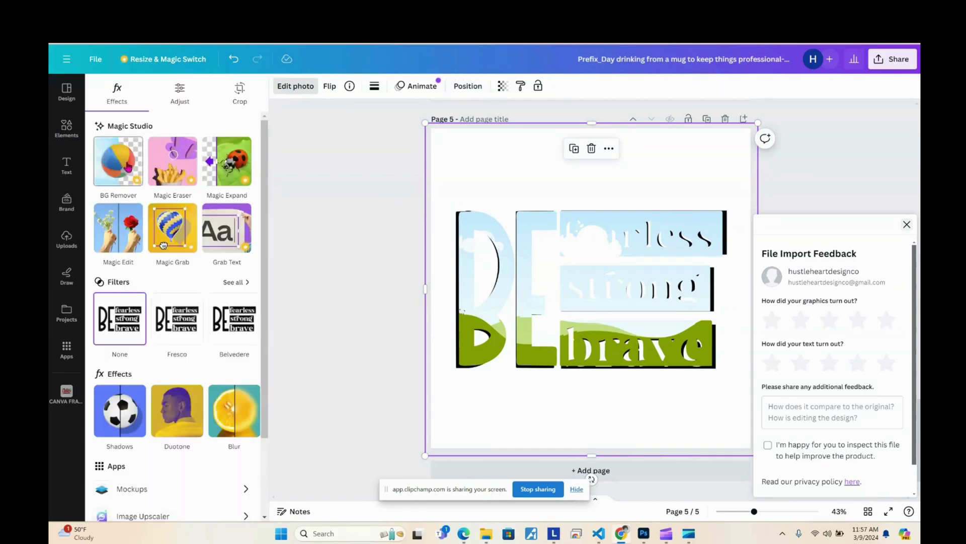
{"action": "left_click", "coordinate": [117, 171]}
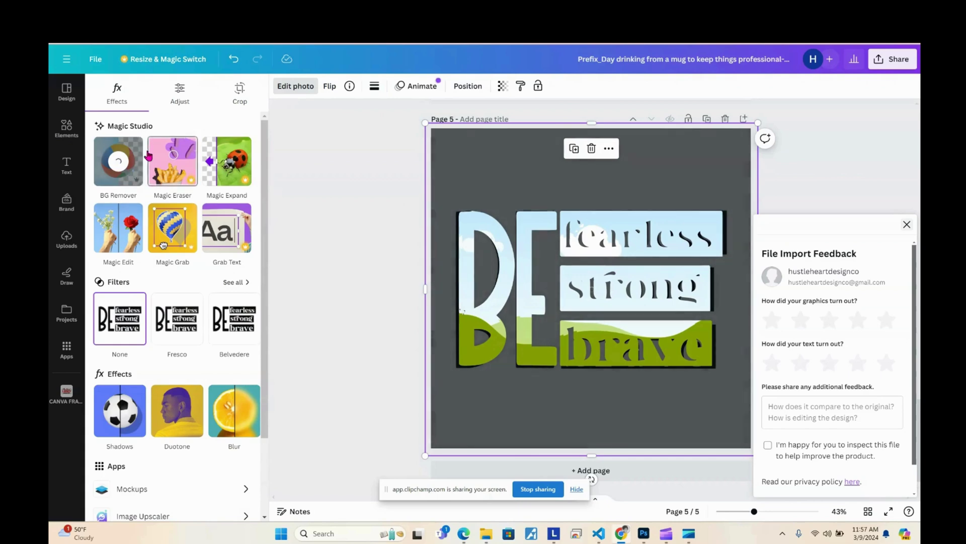
{"action": "left_click", "coordinate": [234, 59]}
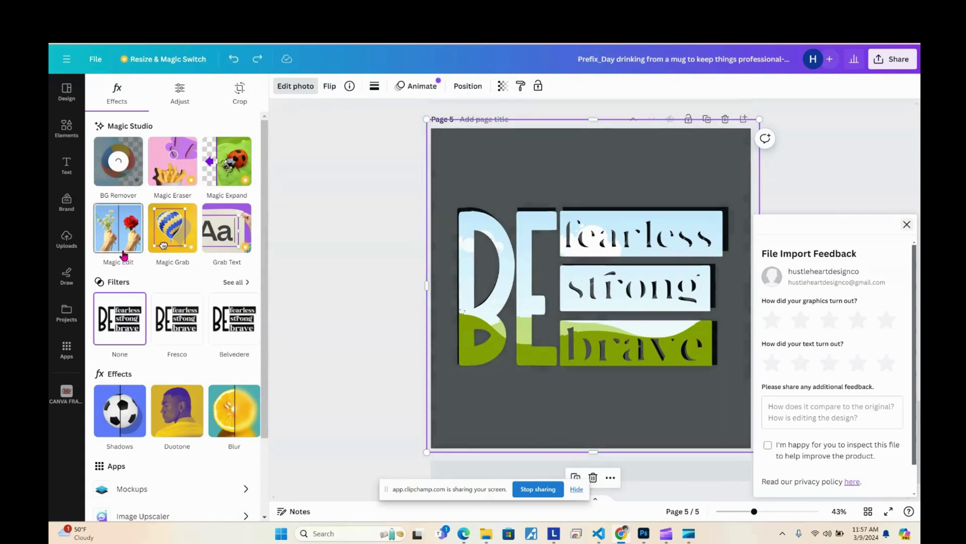
Try the Drop and Outline shadows on the black lettering image, and apply the Glow shadow
{"action": "left_click", "coordinate": [126, 431]}
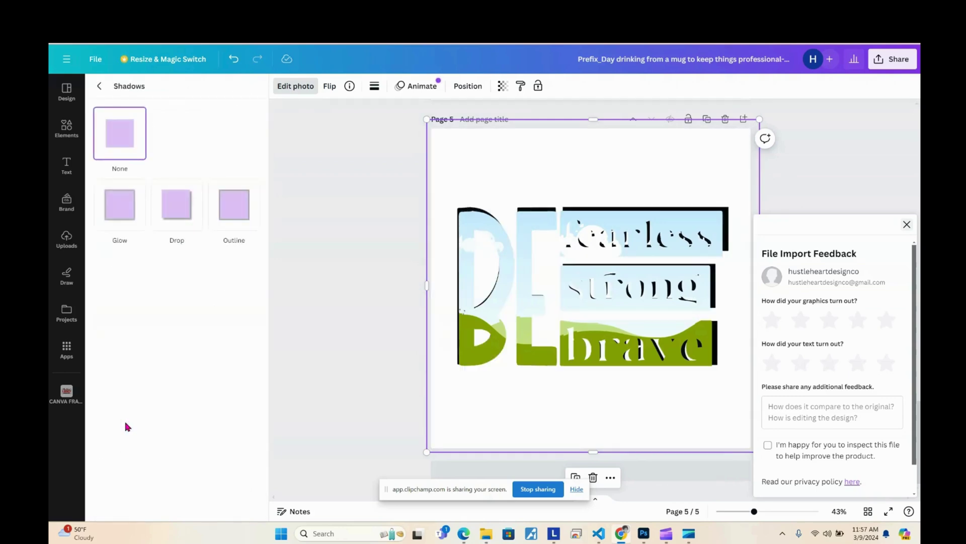
{"action": "left_click", "coordinate": [183, 212]}
{"action": "left_click", "coordinate": [249, 211]}
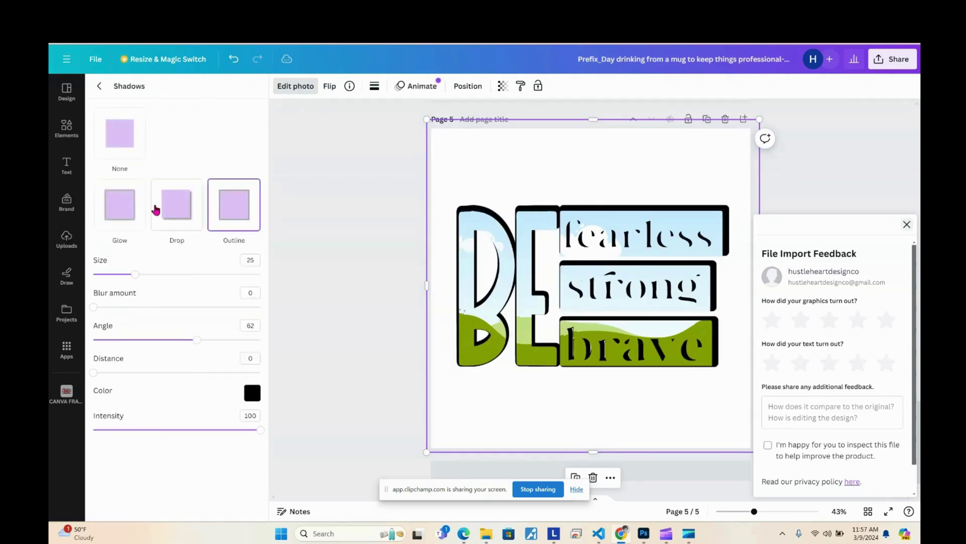
{"action": "left_click", "coordinate": [113, 214]}
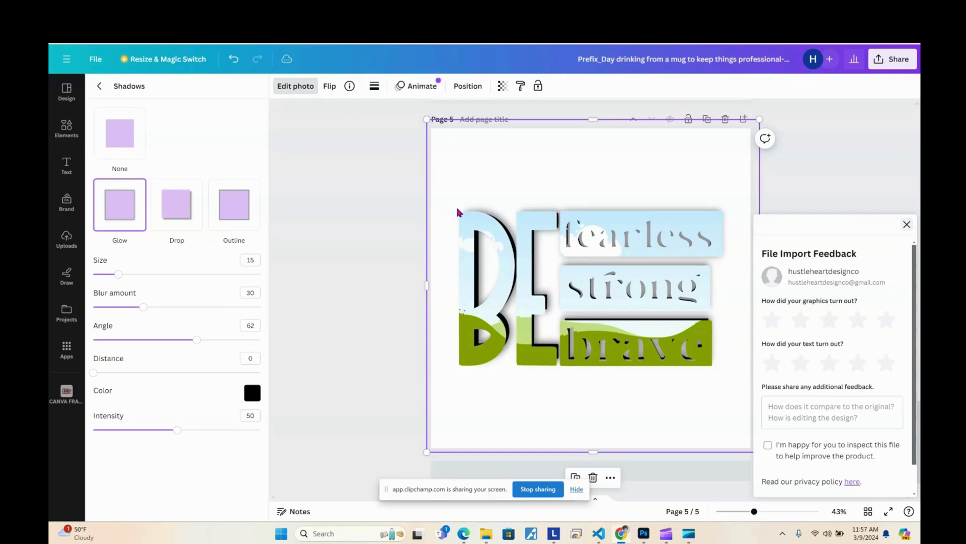
Try to fill the top lettering frame with the pastel swirl graphic
{"action": "left_click", "coordinate": [303, 87]}
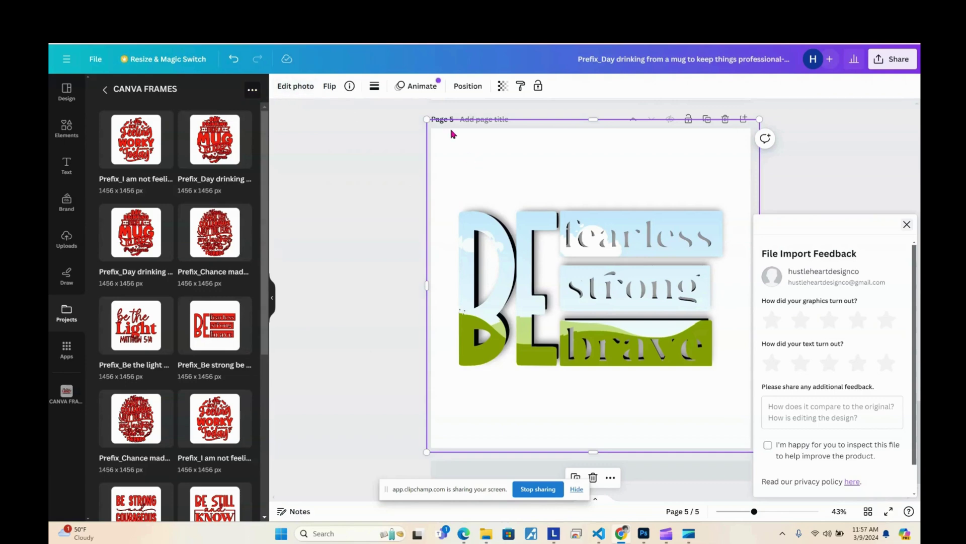
{"action": "left_click", "coordinate": [467, 86]}
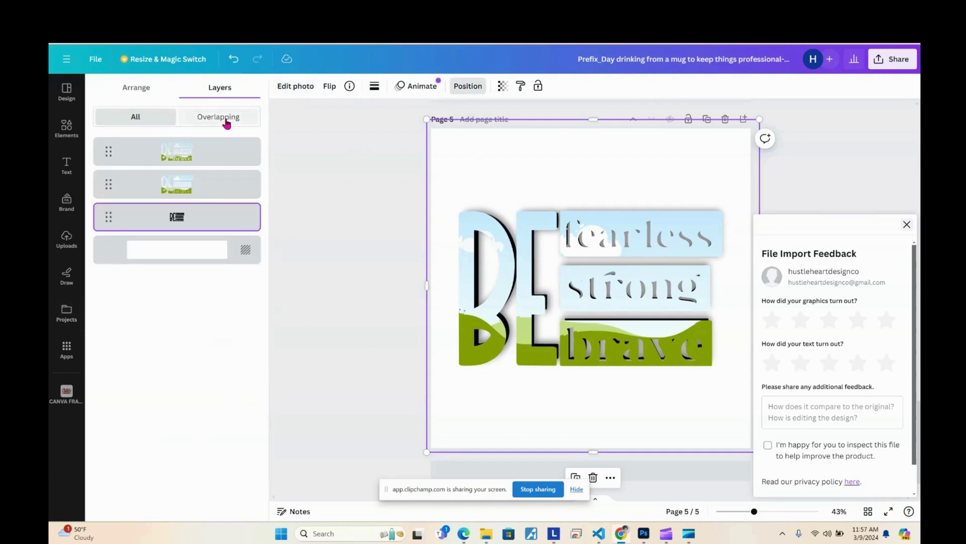
{"action": "left_click", "coordinate": [208, 157]}
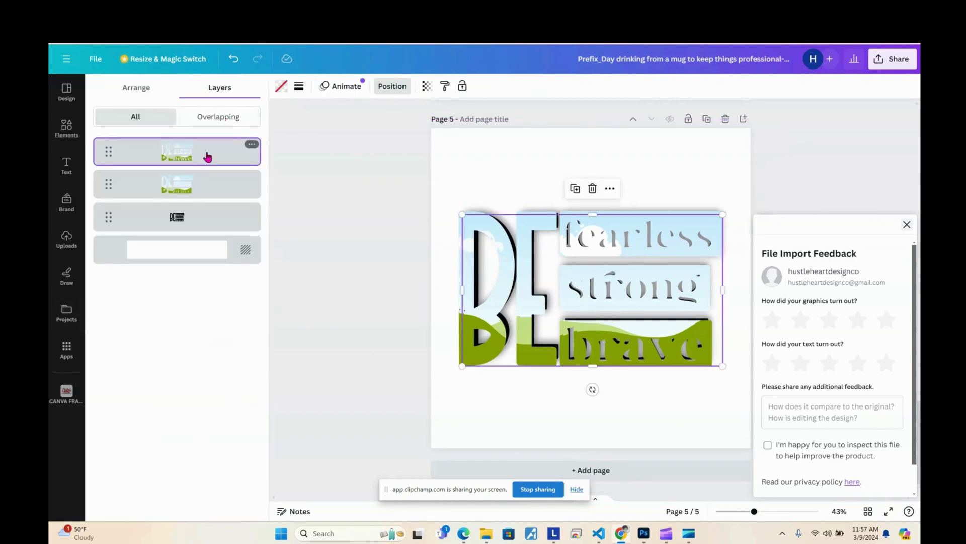
{"action": "left_click", "coordinate": [72, 136]}
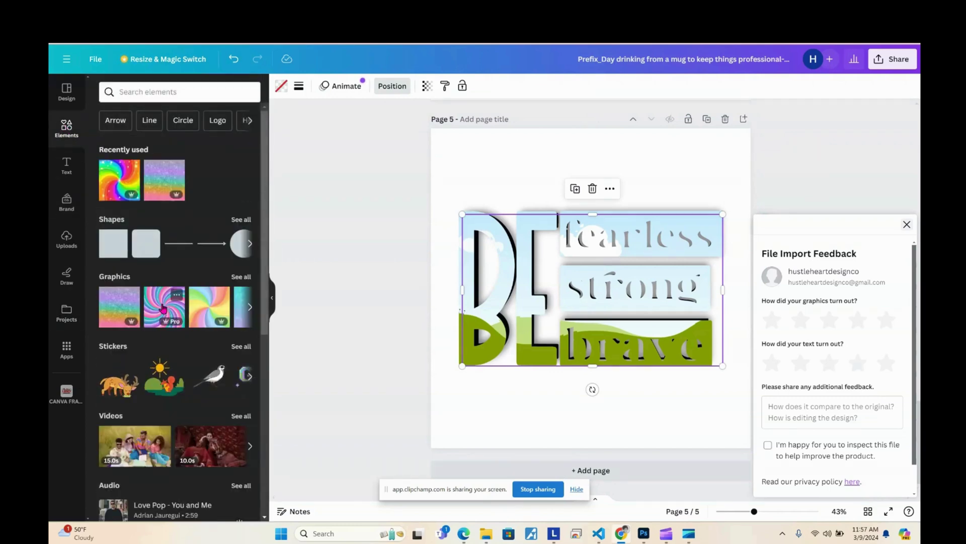
{"action": "scroll", "coordinate": [198, 293], "scroll_direction": "down", "scroll_amount": 1}
{"action": "scroll", "coordinate": [198, 293], "scroll_direction": "down", "scroll_amount": 6}
{"action": "scroll", "coordinate": [242, 209], "scroll_direction": "up", "scroll_amount": 4}
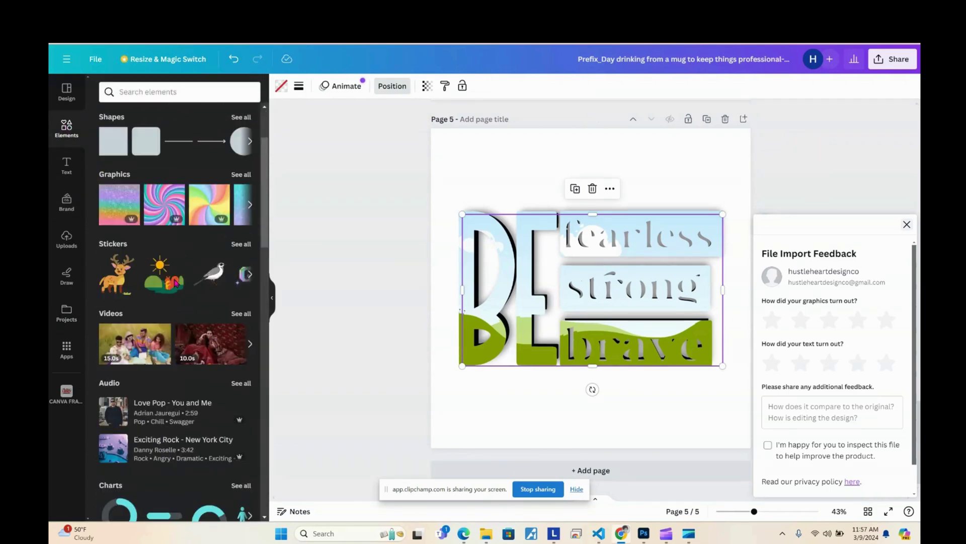
{"action": "left_click", "coordinate": [241, 174]}
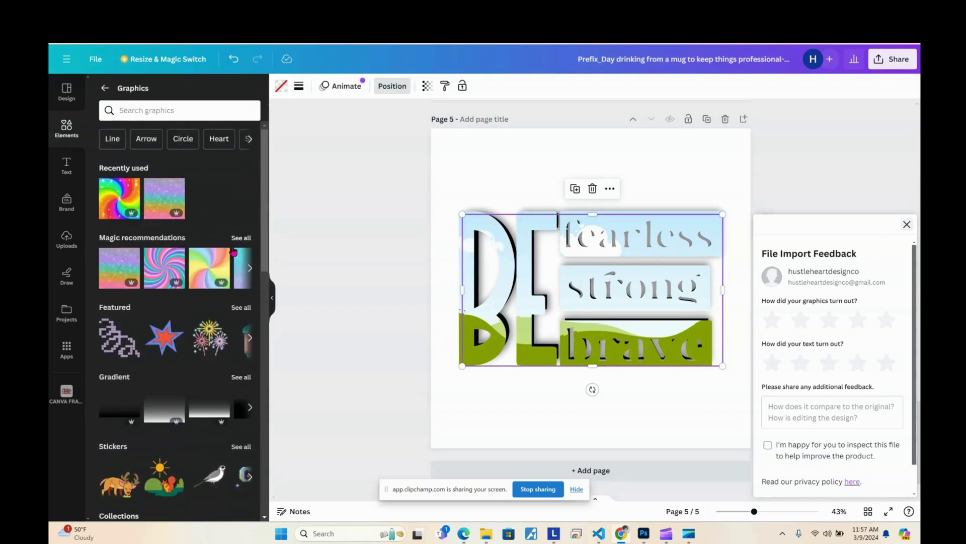
{"action": "left_click", "coordinate": [226, 271]}
{"action": "left_click_drag", "start_coordinate": [542, 286], "coordinate": [454, 258]}
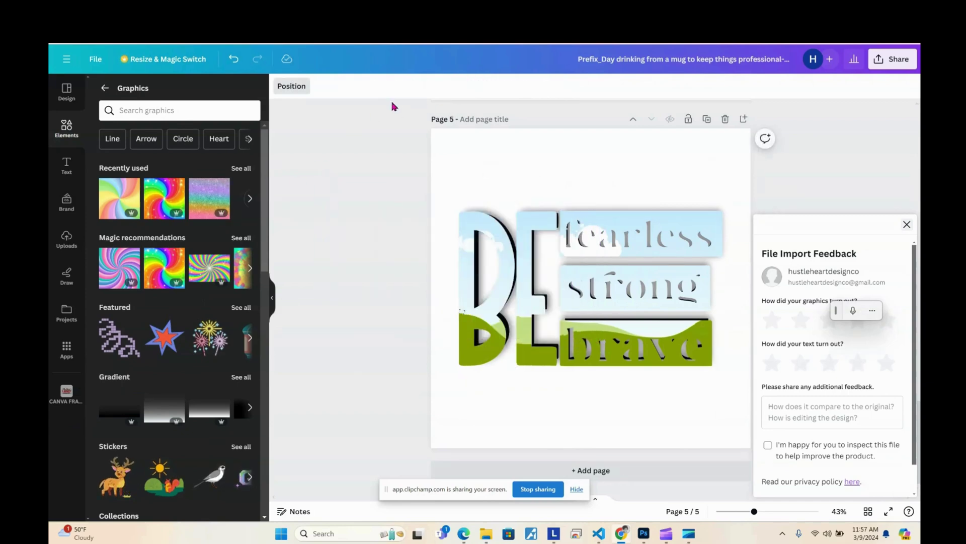
Place the recently used pastel swirl graphic on the page and try to put it into a lettering frame
{"action": "left_click", "coordinate": [300, 90]}
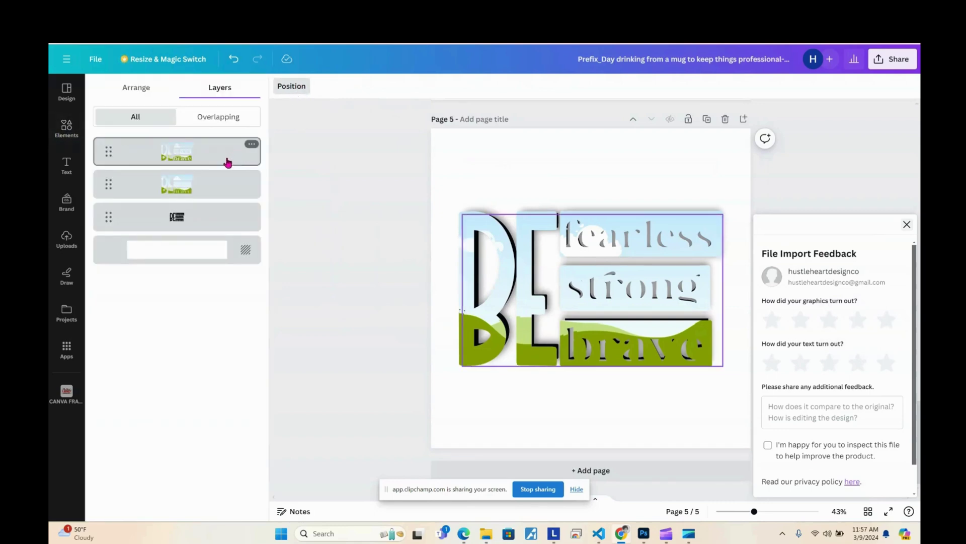
{"action": "left_click_drag", "start_coordinate": [226, 161], "coordinate": [201, 183]}
{"action": "left_click", "coordinate": [75, 134]}
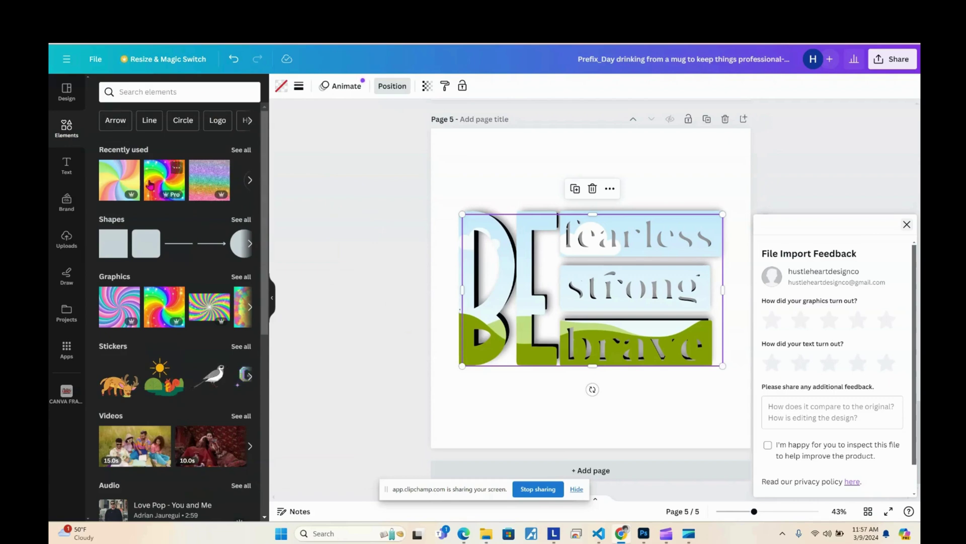
{"action": "left_click_drag", "start_coordinate": [119, 180], "coordinate": [521, 224]}
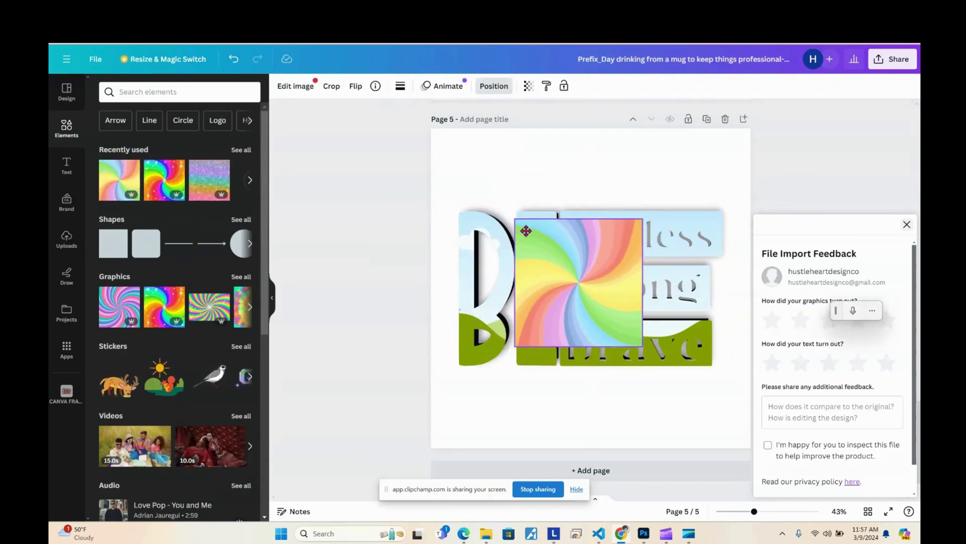
{"action": "left_click_drag", "start_coordinate": [522, 265], "coordinate": [463, 323]}
{"action": "left_click", "coordinate": [488, 218]}
{"action": "left_click", "coordinate": [597, 211]}
Shift the upper lettering frame down off the other one and fill the uncovered frame with the rainbow glitter graphic
{"action": "left_click_drag", "start_coordinate": [597, 212], "coordinate": [618, 210]}
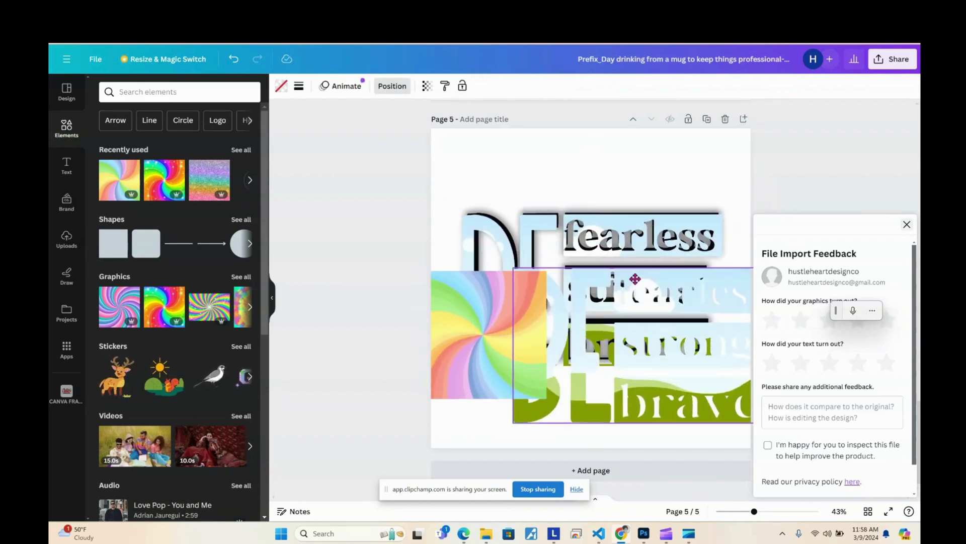
{"action": "left_click_drag", "start_coordinate": [463, 301], "coordinate": [284, 252]}
{"action": "left_click_drag", "start_coordinate": [206, 180], "coordinate": [472, 308]}
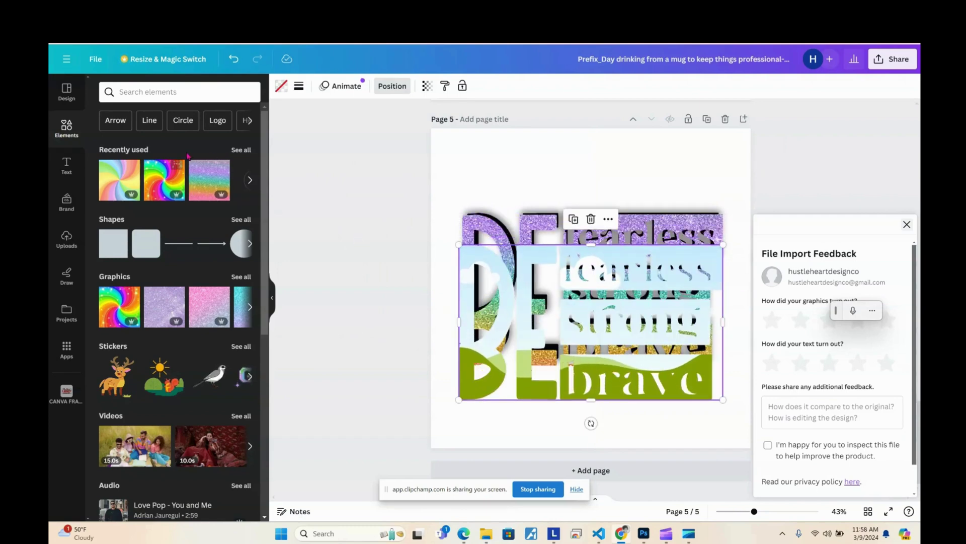
Fill the shifted lettering frame with the bright rainbow swirl graphic and move it back over the glitter frame
{"action": "left_click", "coordinate": [242, 150]}
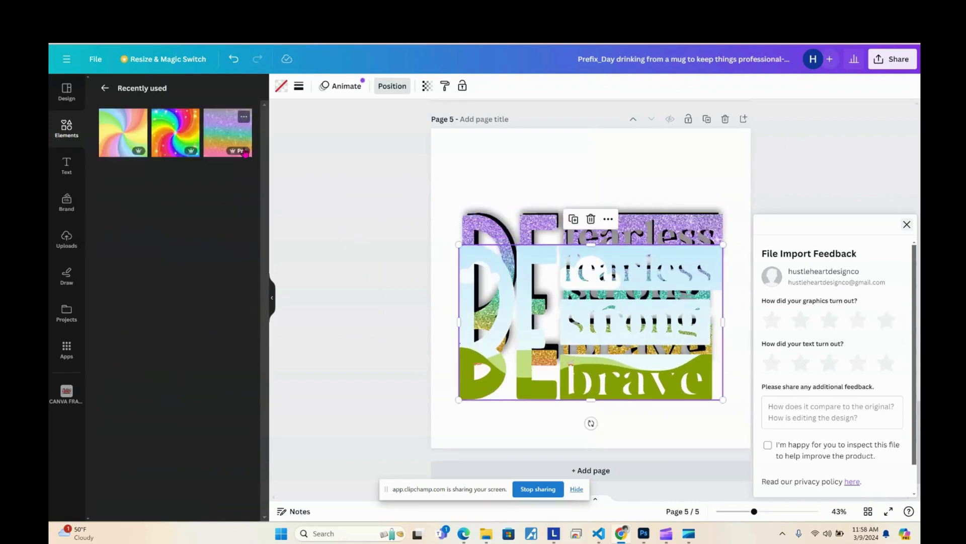
{"action": "left_click_drag", "start_coordinate": [175, 139], "coordinate": [473, 322]}
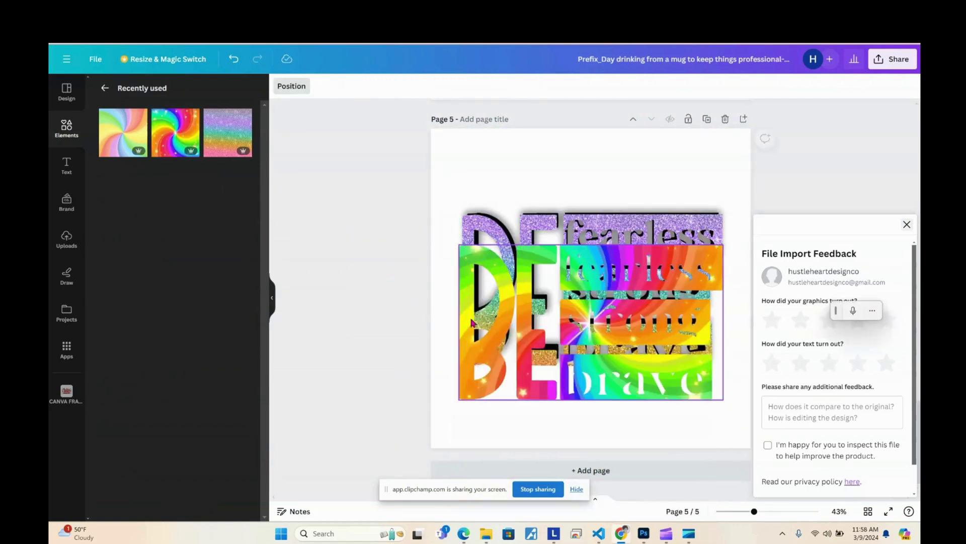
{"action": "left_click_drag", "start_coordinate": [510, 250], "coordinate": [510, 241]}
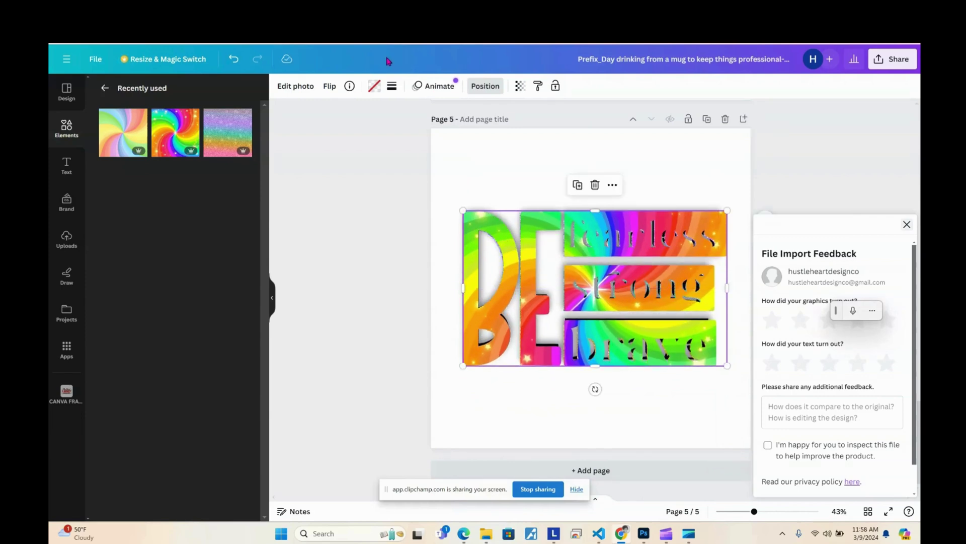
Reorder the rainbow swirl layer beneath the glitter layer and nudge it slightly down and left
{"action": "left_click", "coordinate": [480, 90]}
{"action": "left_click_drag", "start_coordinate": [214, 156], "coordinate": [215, 211]}
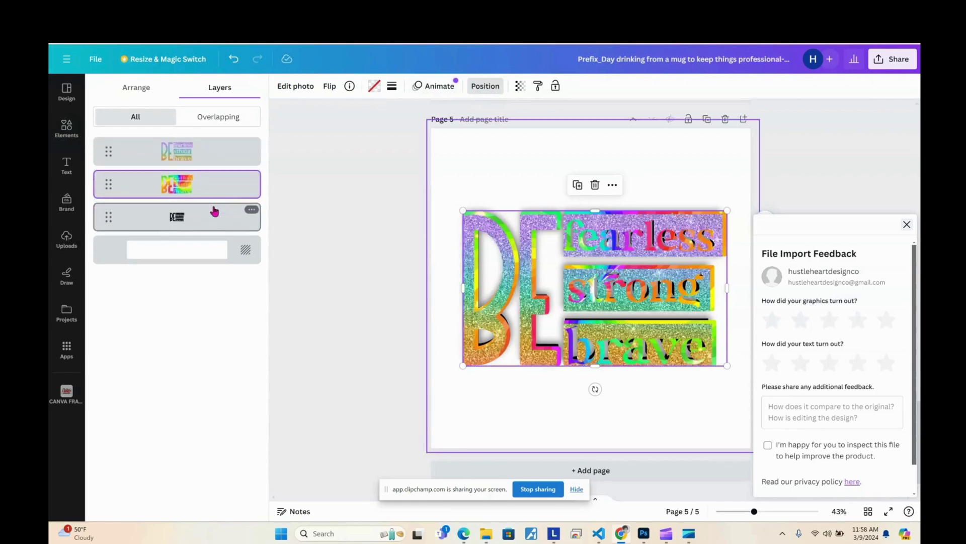
{"action": "left_click_drag", "start_coordinate": [497, 298], "coordinate": [497, 301]}
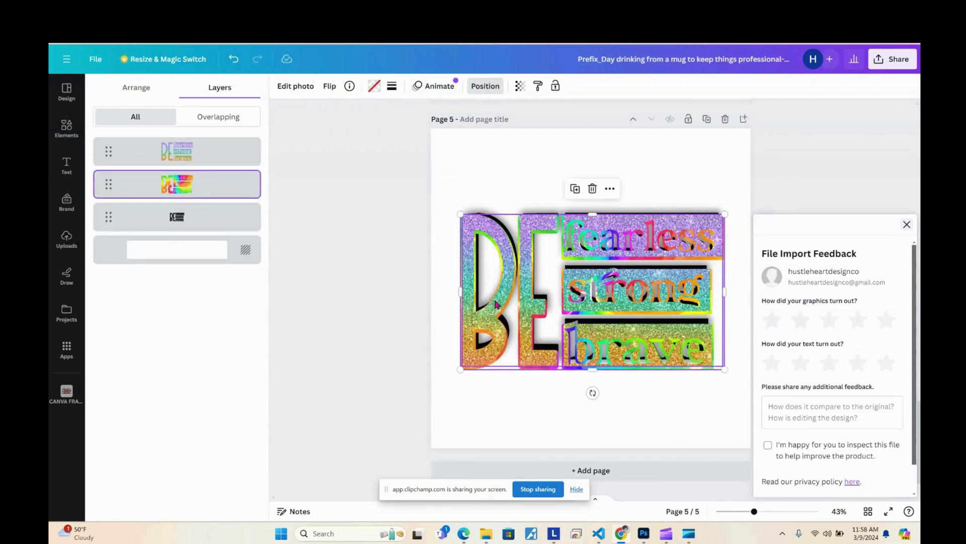
Delete the black lettering layer, and enlarge both lettering frames together to nearly the page width, centred horizontally
{"action": "left_click", "coordinate": [251, 210]}
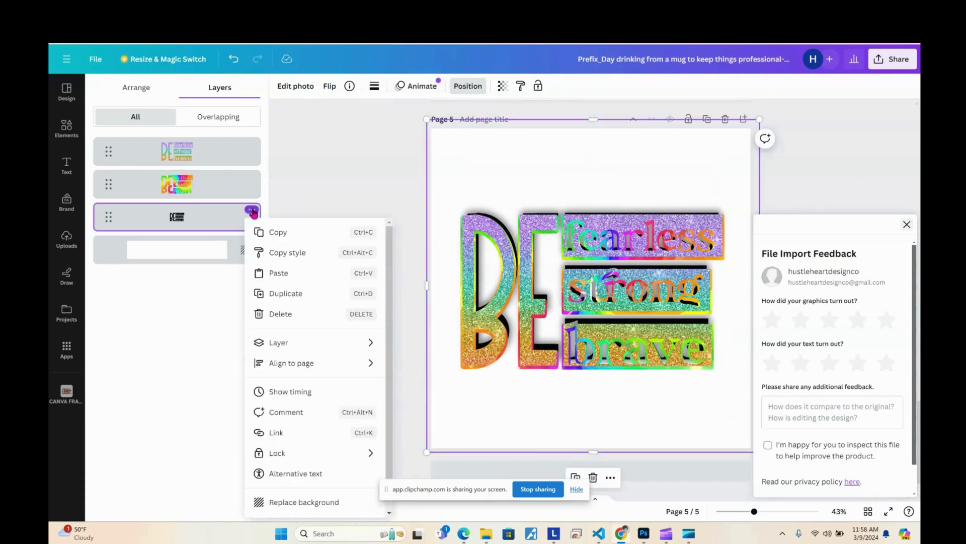
{"action": "left_click", "coordinate": [284, 315]}
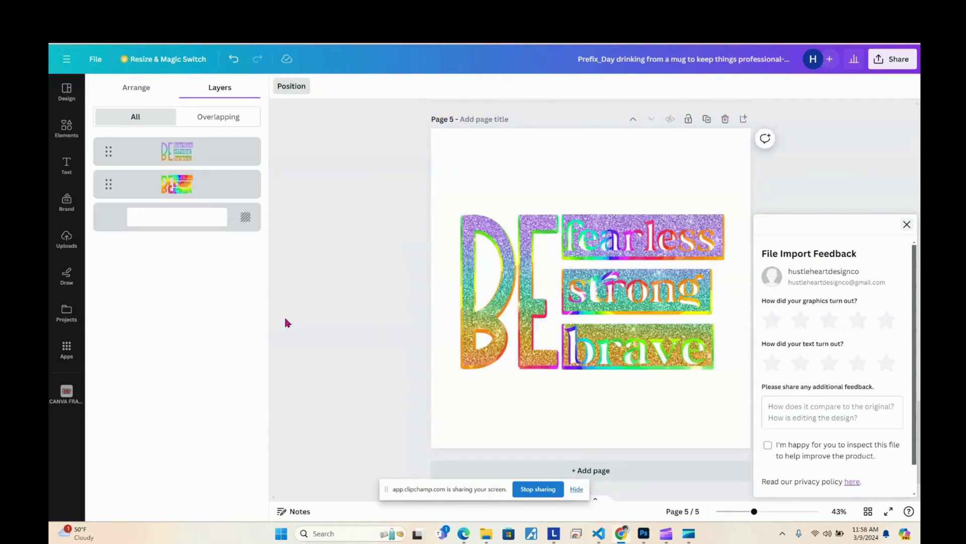
{"action": "left_click_drag", "start_coordinate": [412, 193], "coordinate": [755, 387]}
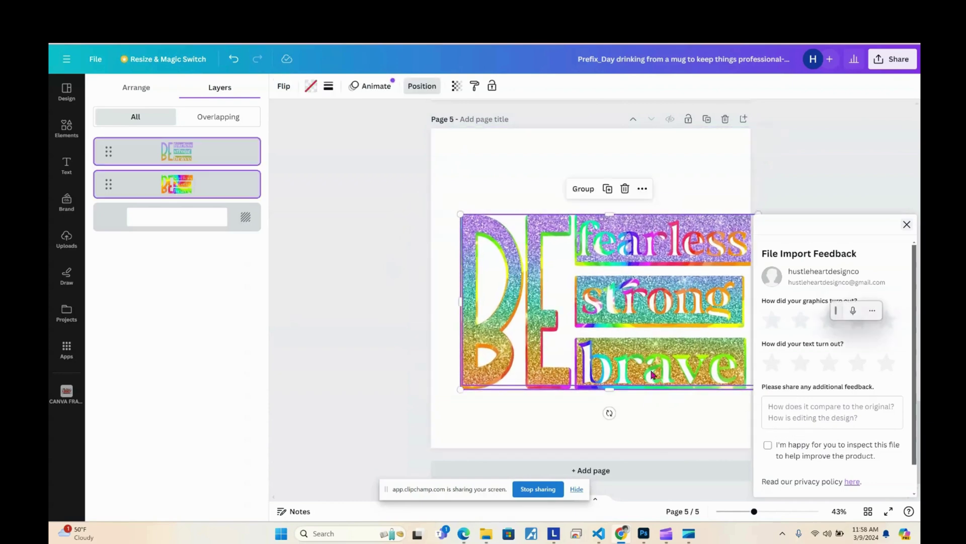
{"action": "mouse_move", "coordinate": [639, 366]}
{"action": "left_mouse_down"}
{"action": "mouse_move", "coordinate": [623, 346]}
{"action": "mouse_move", "coordinate": [623, 366]}
{"action": "left_mouse_up"}
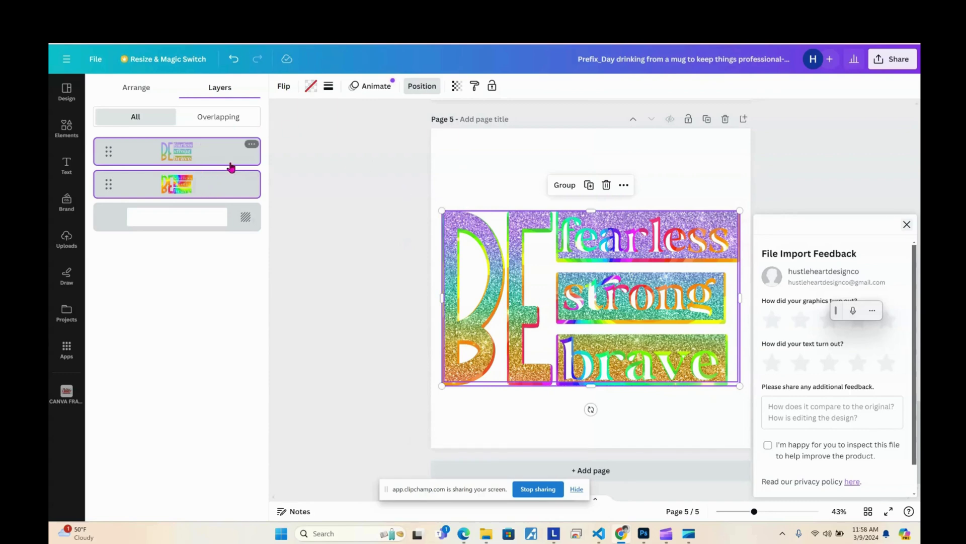
Slide the glitter frame aside and recolor the rainbow swirl frame with the Brand Kit pink
{"action": "left_click", "coordinate": [210, 181]}
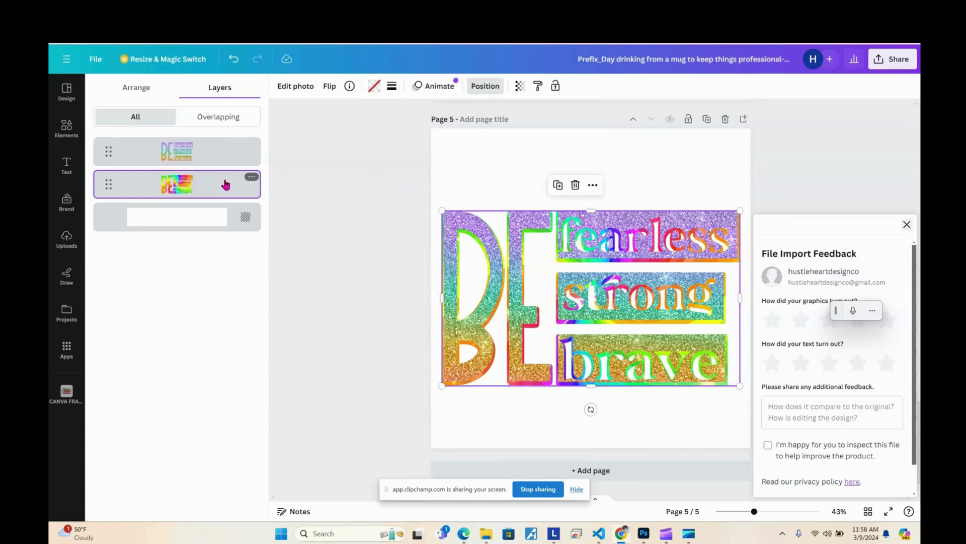
{"action": "left_click", "coordinate": [295, 87]}
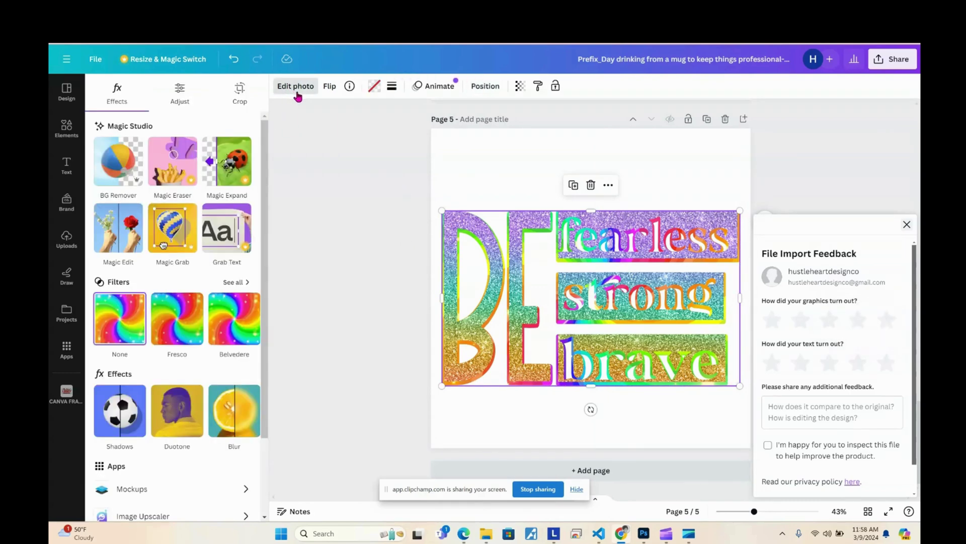
{"action": "left_click", "coordinate": [438, 170]}
{"action": "mouse_move", "coordinate": [453, 267]}
{"action": "left_mouse_down"}
{"action": "mouse_move", "coordinate": [467, 263]}
{"action": "mouse_move", "coordinate": [453, 268]}
{"action": "left_mouse_up"}
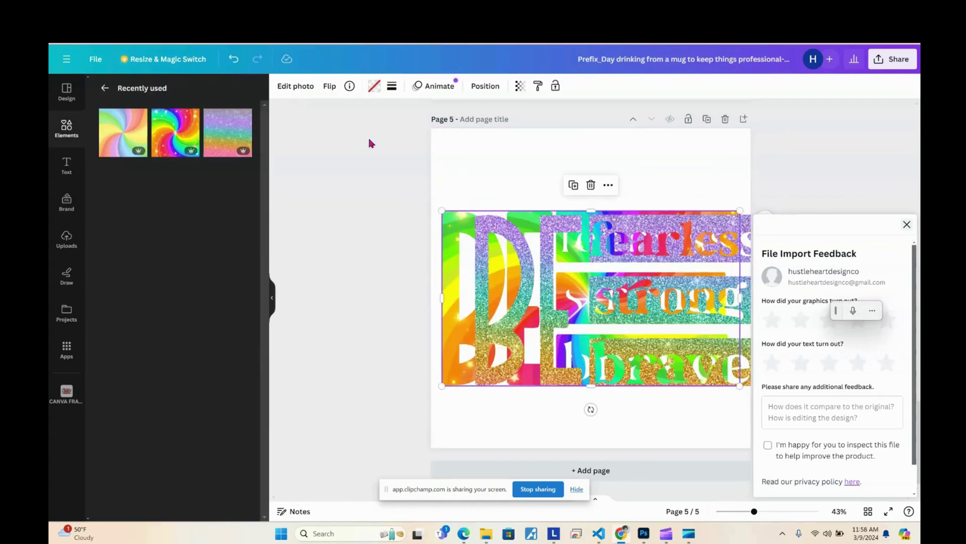
{"action": "left_click", "coordinate": [373, 87]}
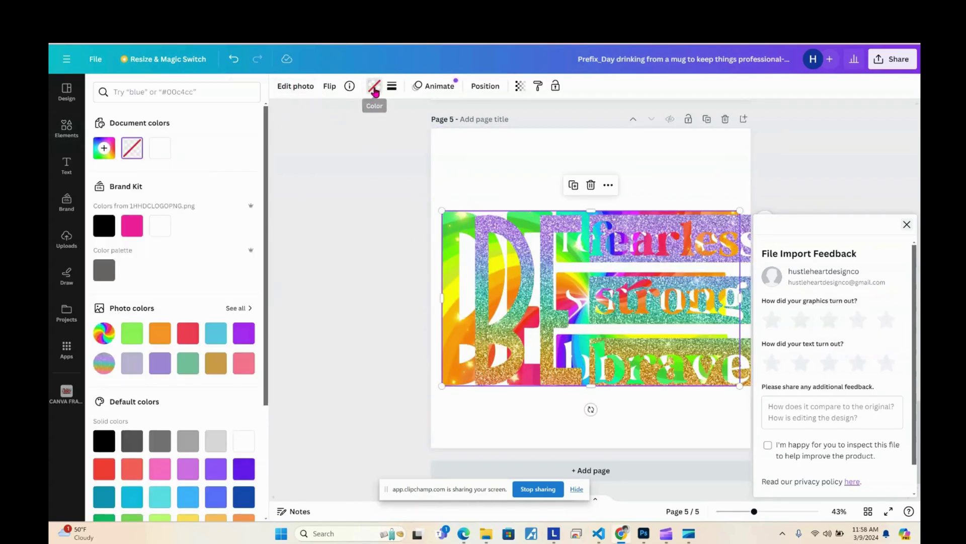
{"action": "left_click", "coordinate": [130, 229]}
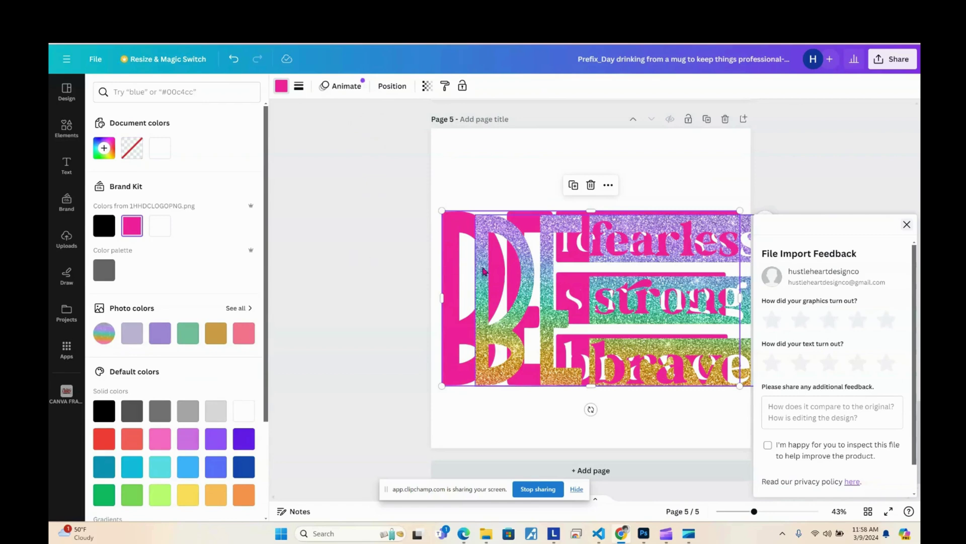
Align the pink and glitter lettering frames so the pink forms an even outline around the glitter
{"action": "mouse_move", "coordinate": [484, 270]}
{"action": "left_mouse_down"}
{"action": "mouse_move", "coordinate": [457, 267]}
{"action": "mouse_move", "coordinate": [476, 275]}
{"action": "left_mouse_up"}
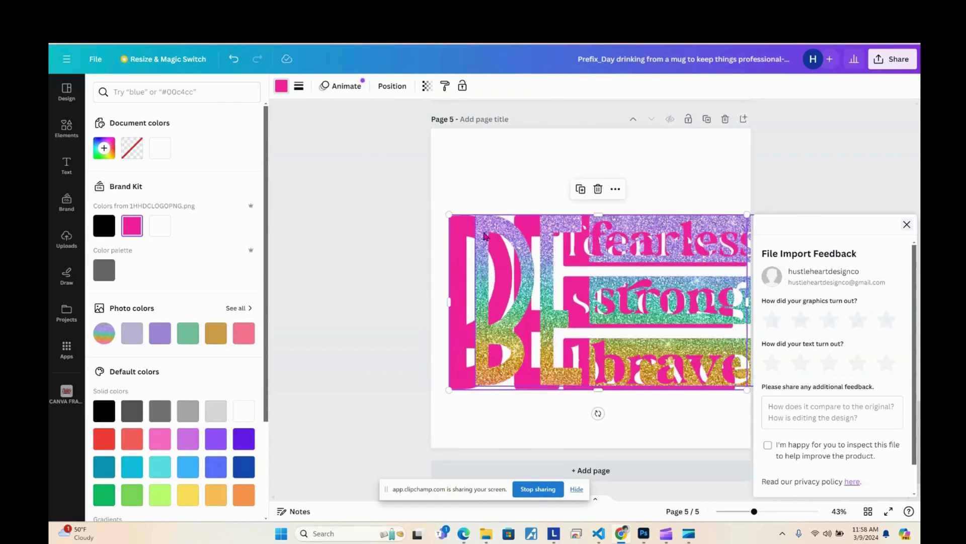
{"action": "left_click", "coordinate": [461, 226]}
{"action": "left_click_drag", "start_coordinate": [460, 226], "coordinate": [457, 225]}
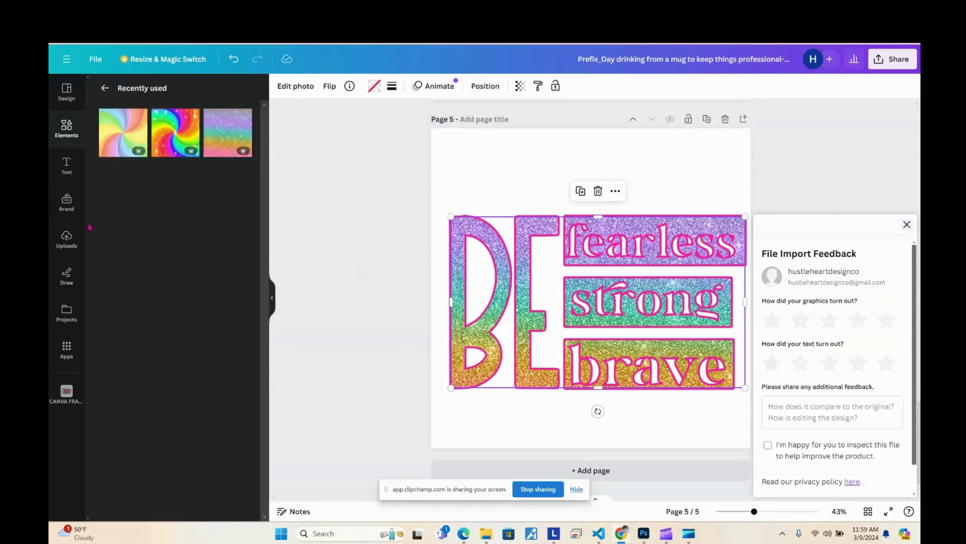
{"action": "left_click", "coordinate": [425, 299]}
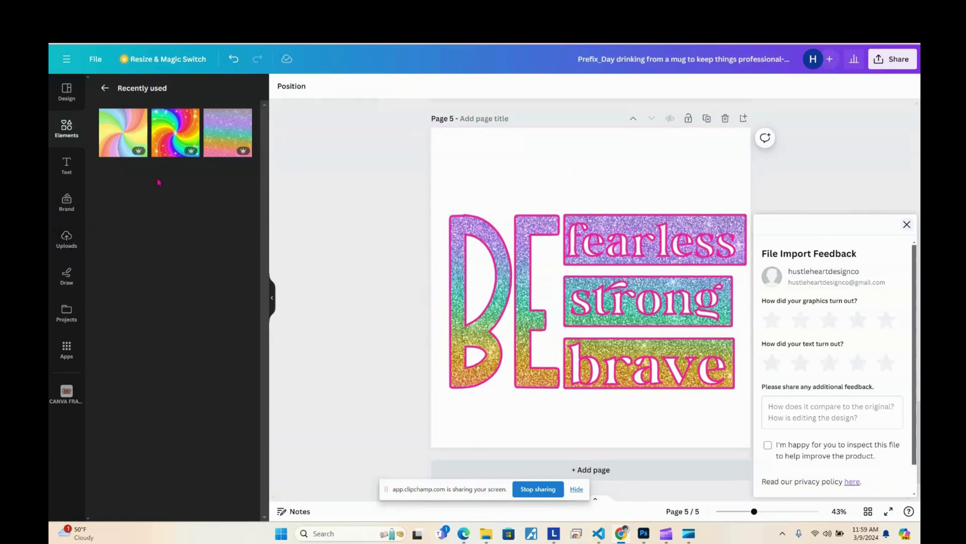
Review the designs in the CANVA FRAMES folder and the frame designs on the document's earlier pages
{"action": "left_click", "coordinate": [59, 313]}
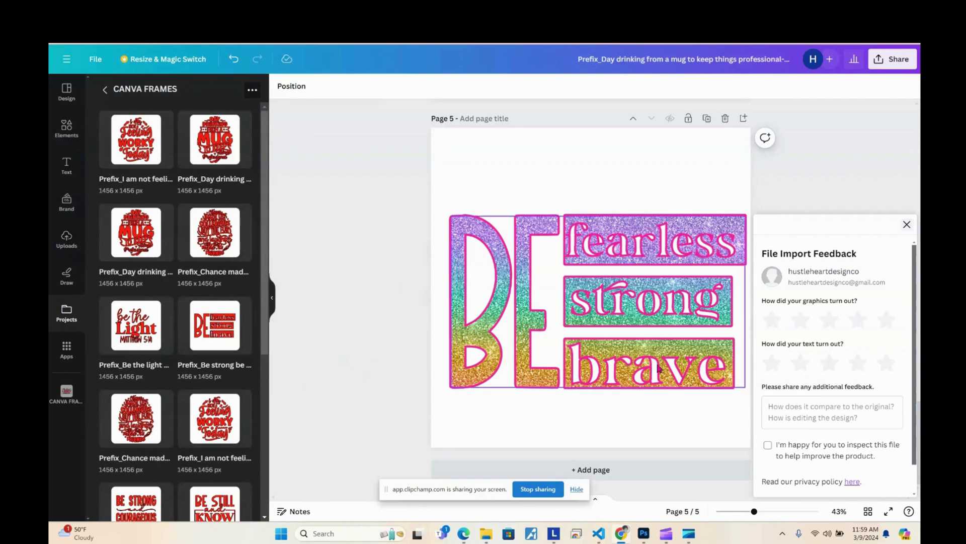
{"action": "scroll", "coordinate": [584, 379], "scroll_direction": "up", "scroll_amount": 10}
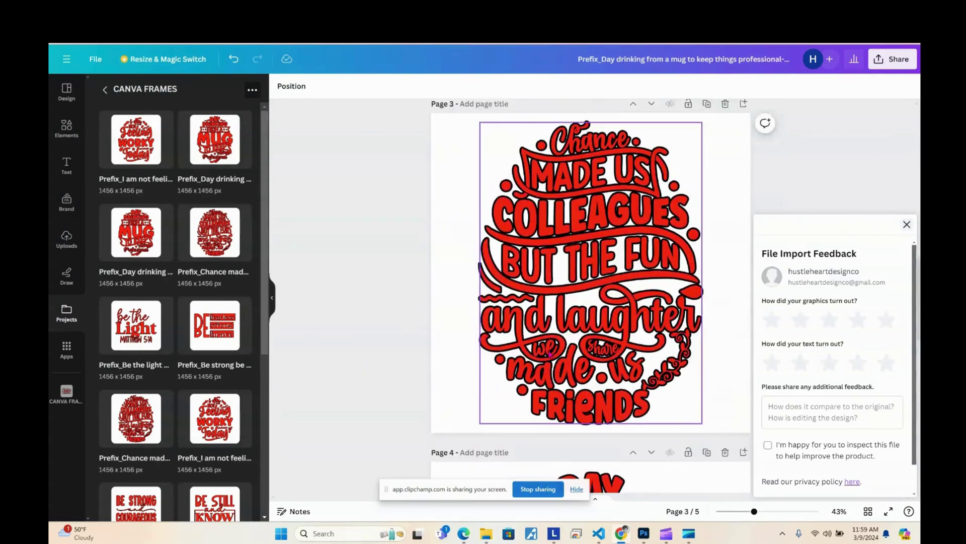
{"action": "scroll", "coordinate": [550, 354], "scroll_direction": "up", "scroll_amount": 5}
{"action": "scroll", "coordinate": [146, 317], "scroll_direction": "down", "scroll_amount": 5}
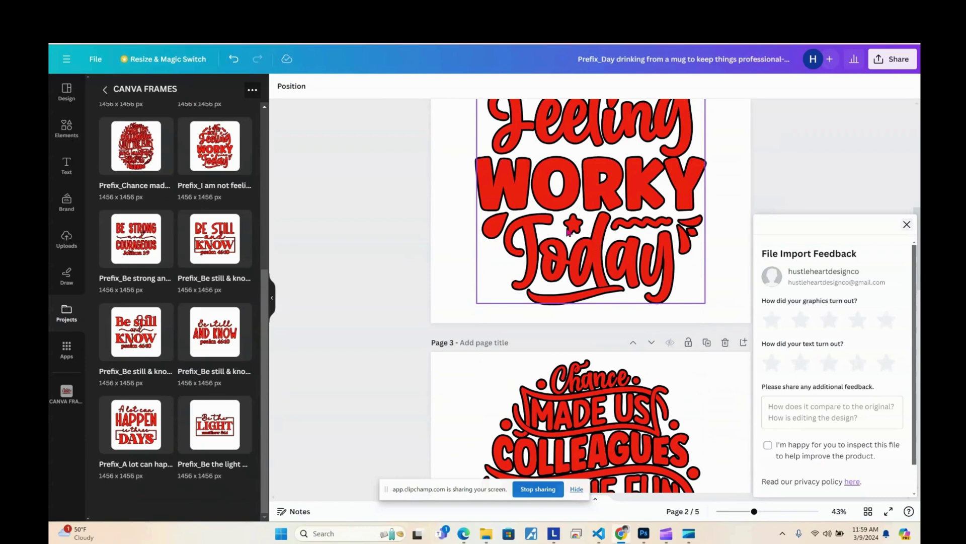
{"action": "scroll", "coordinate": [576, 246], "scroll_direction": "up", "scroll_amount": 4}
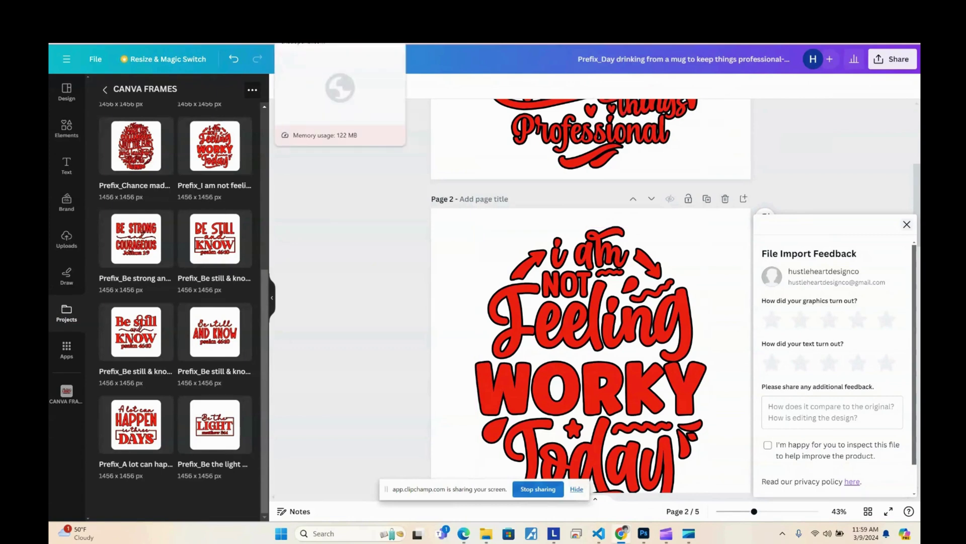
Switch to the Imagine Silhouette chat in ChatGPT and examine the fairy princess silhouette
{"action": "left_click", "coordinate": [312, 35]}
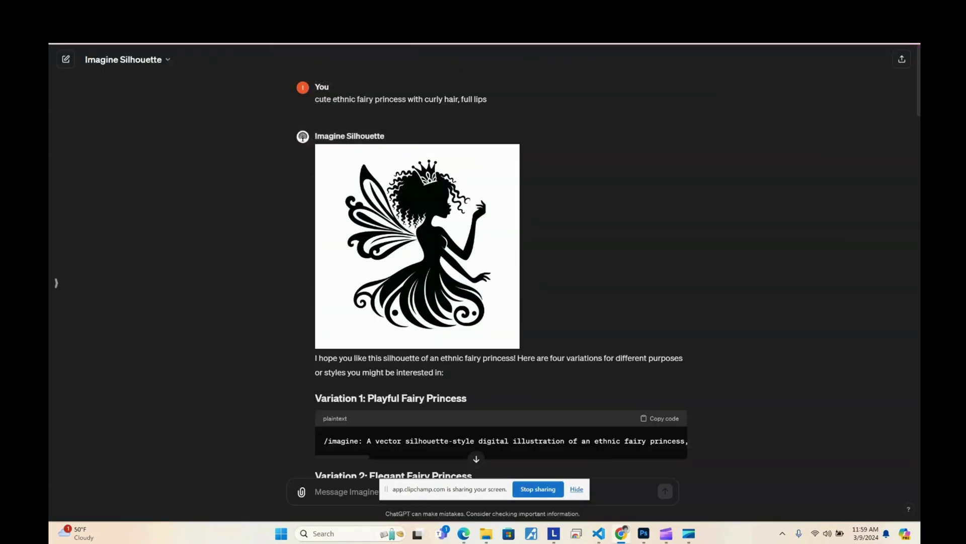
{"action": "mouse_move", "coordinate": [500, 235]}
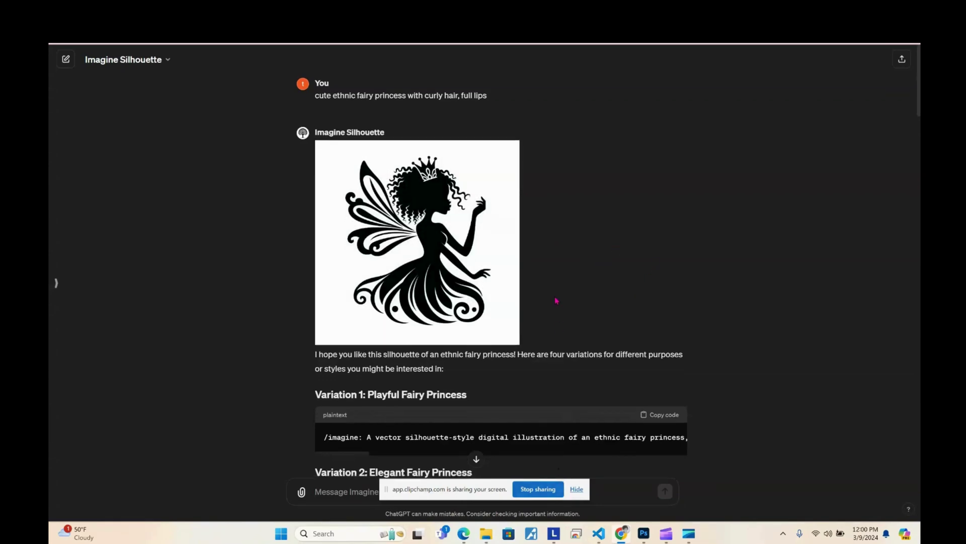
Review the curly-haired fairy princess prompt, its first silhouette and the four suggested variation prompts in the chat
{"action": "scroll", "coordinate": [554, 302], "scroll_direction": "down", "scroll_amount": 3}
{"action": "scroll", "coordinate": [551, 304], "scroll_direction": "up", "scroll_amount": 1}
{"action": "scroll", "coordinate": [551, 304], "scroll_direction": "up", "scroll_amount": 2}
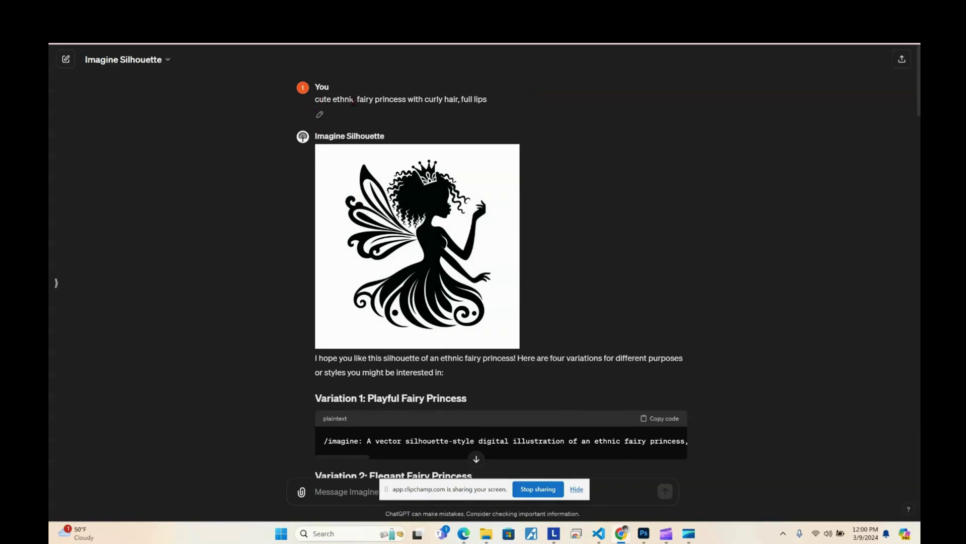
{"action": "mouse_move", "coordinate": [459, 244]}
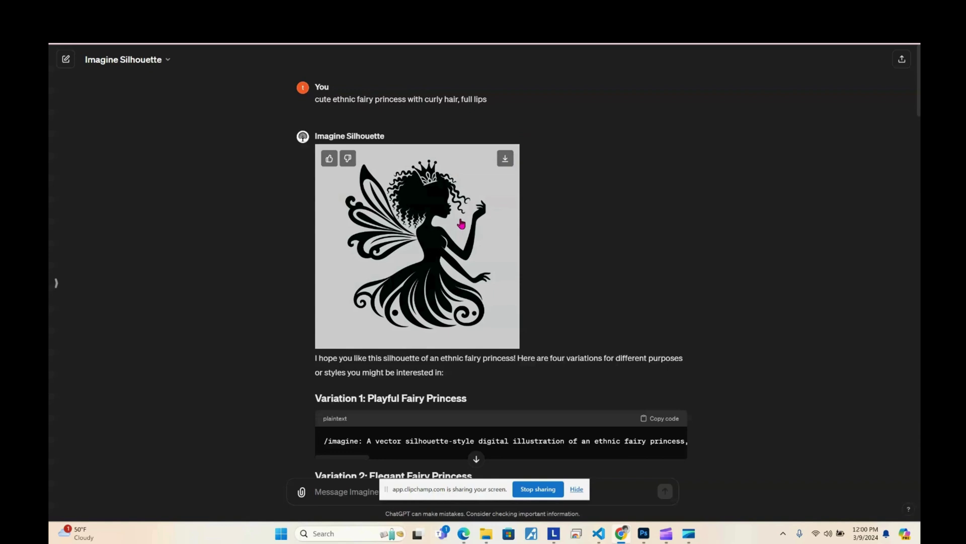
{"action": "scroll", "coordinate": [608, 231], "scroll_direction": "down", "scroll_amount": 2}
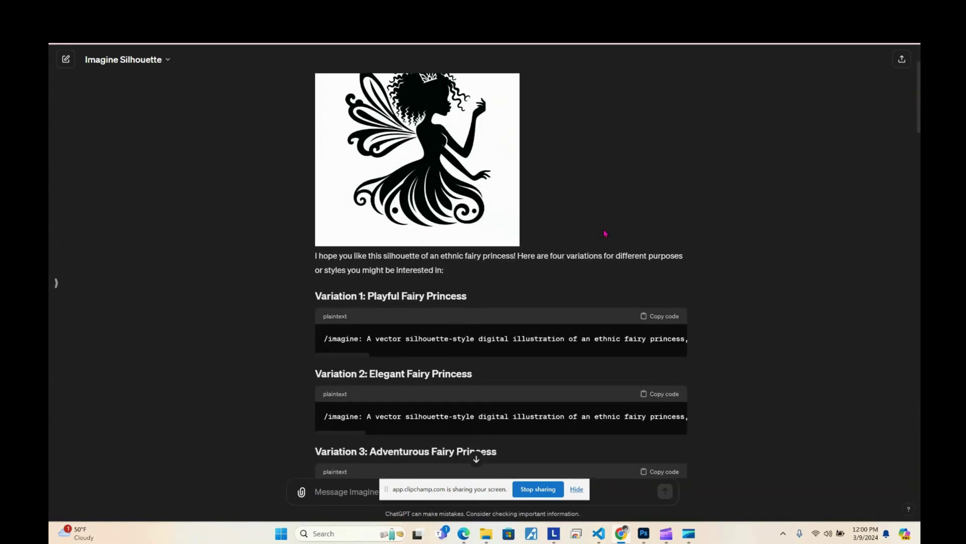
{"action": "scroll", "coordinate": [605, 234], "scroll_direction": "down", "scroll_amount": 3}
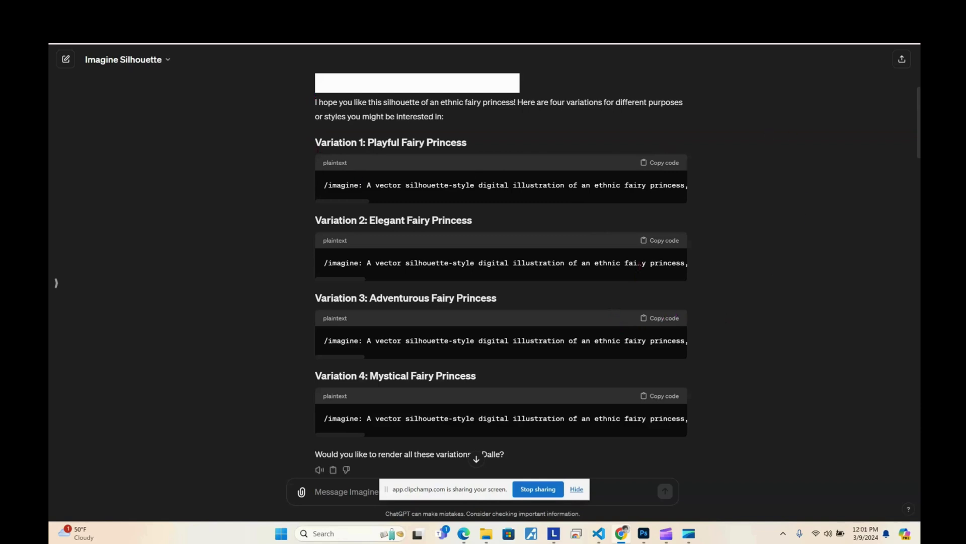
{"action": "scroll", "coordinate": [560, 323], "scroll_direction": "down", "scroll_amount": 3}
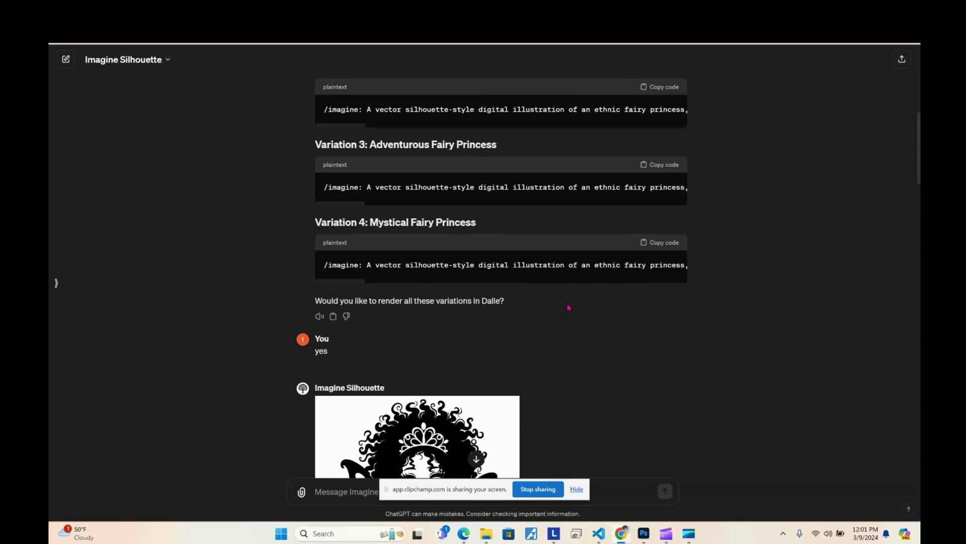
Examine the silhouettes rendered for the playful, elegant, adventurous and mystical fairy princess variations against their prompts
{"action": "scroll", "coordinate": [568, 308], "scroll_direction": "down", "scroll_amount": 2}
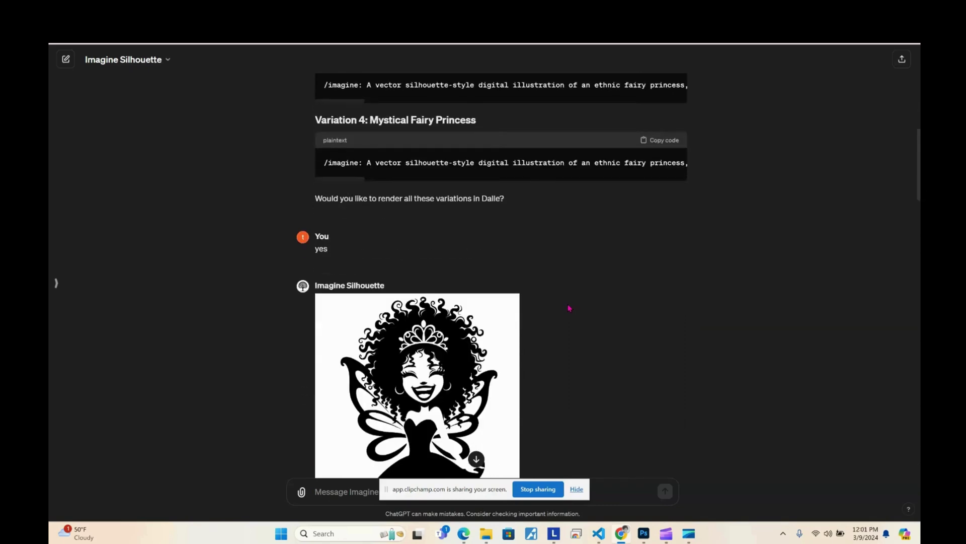
{"action": "scroll", "coordinate": [586, 303], "scroll_direction": "down", "scroll_amount": 5}
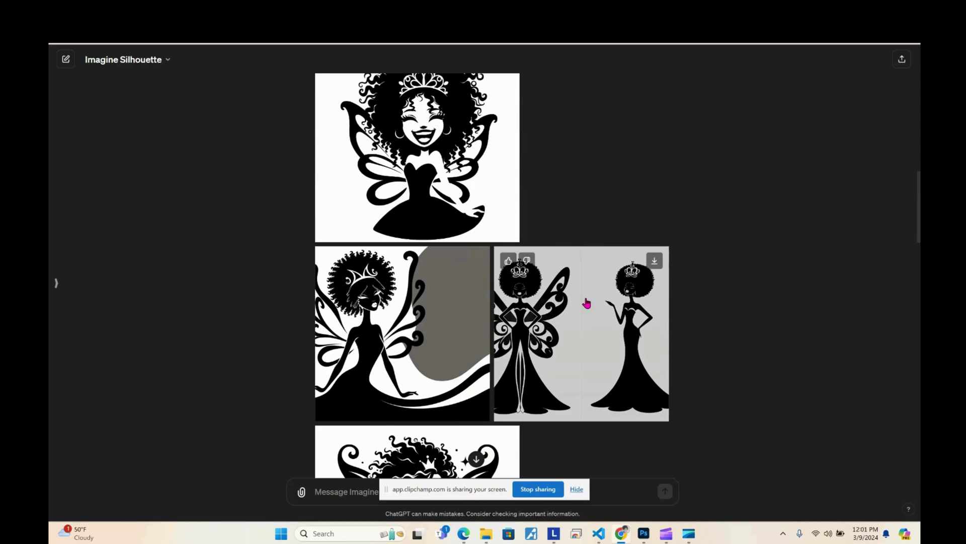
{"action": "scroll", "coordinate": [587, 303], "scroll_direction": "down", "scroll_amount": 7}
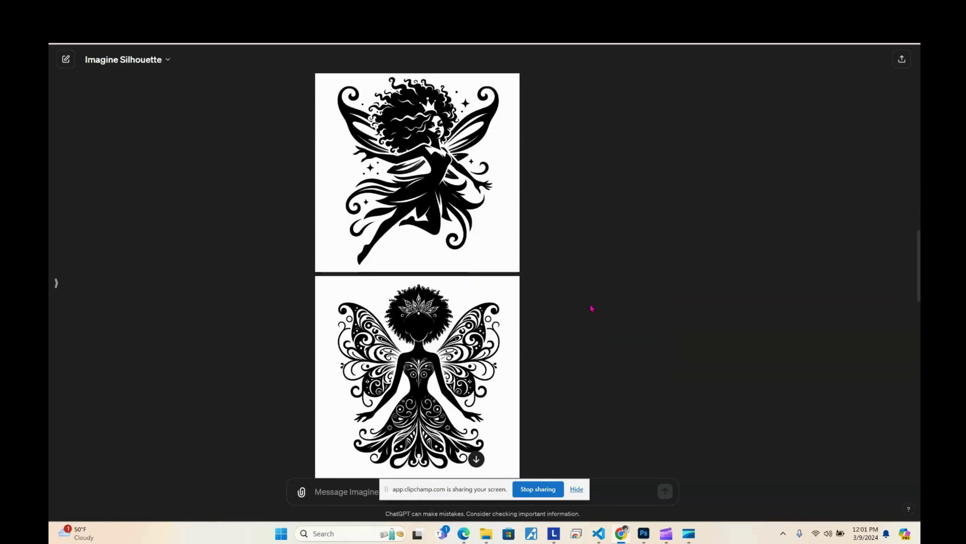
{"action": "scroll", "coordinate": [583, 302], "scroll_direction": "up", "scroll_amount": 5}
{"action": "scroll", "coordinate": [582, 301], "scroll_direction": "up", "scroll_amount": 10}
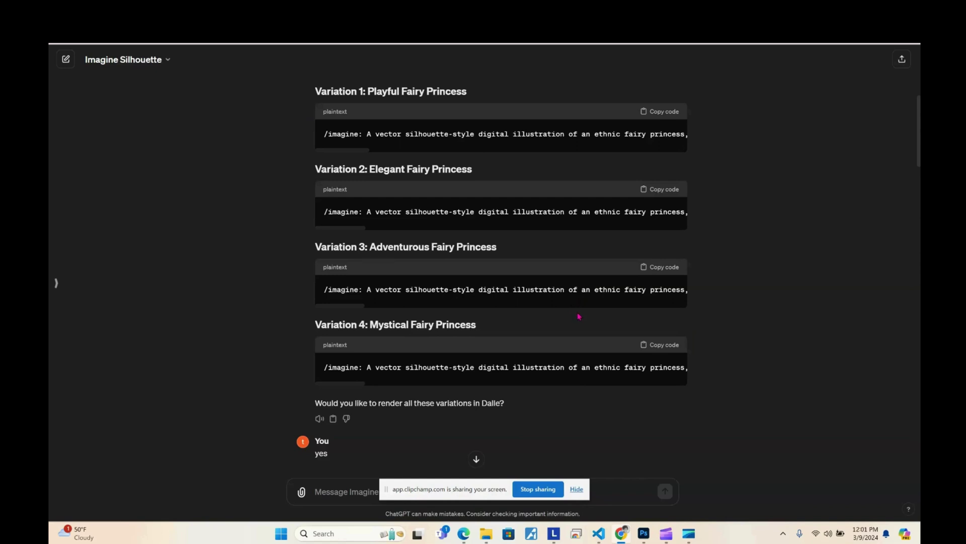
{"action": "scroll", "coordinate": [584, 353], "scroll_direction": "down", "scroll_amount": 3}
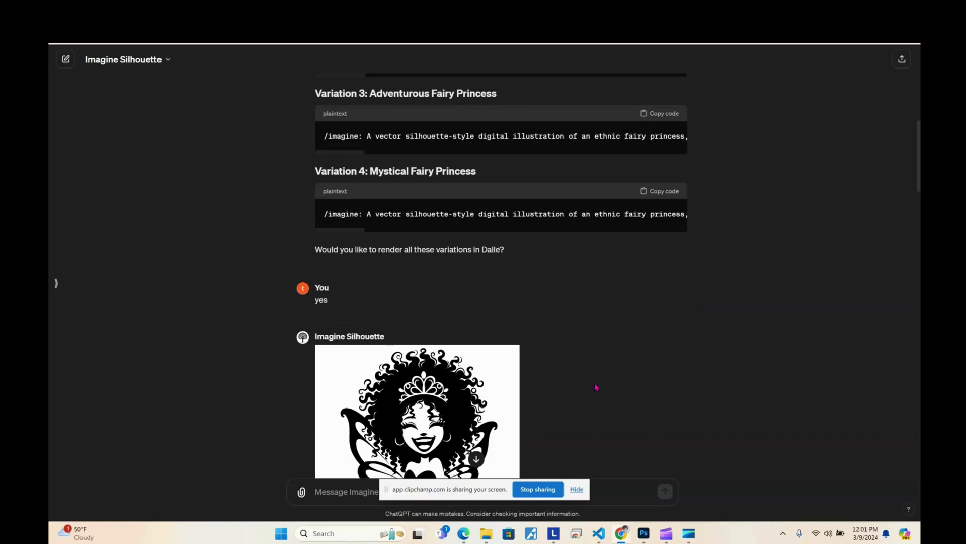
{"action": "scroll", "coordinate": [596, 387], "scroll_direction": "down", "scroll_amount": 4}
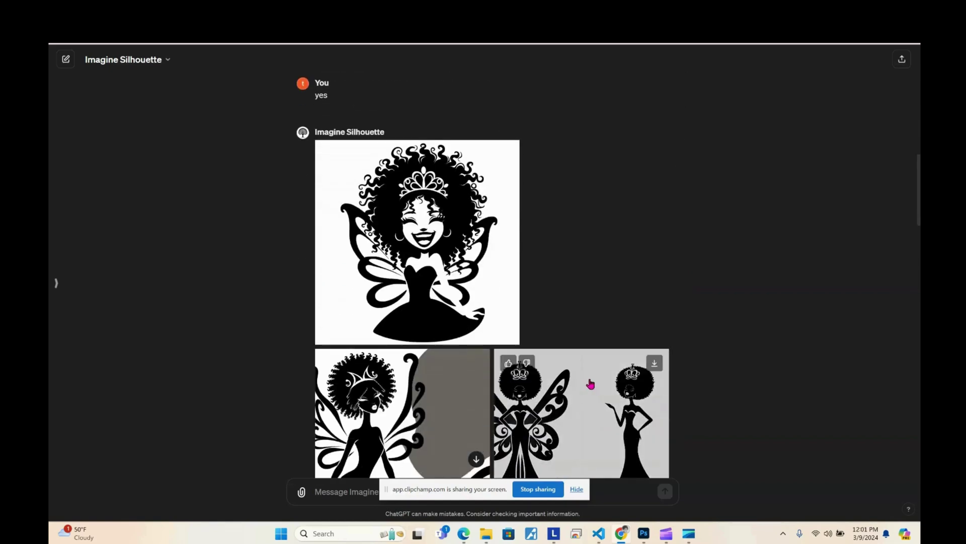
{"action": "scroll", "coordinate": [456, 291], "scroll_direction": "down", "scroll_amount": 4}
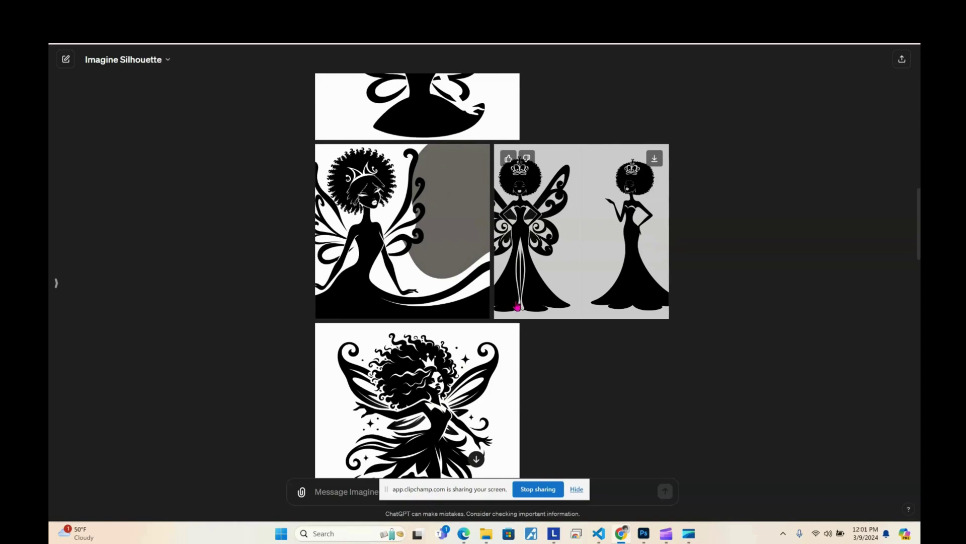
{"action": "scroll", "coordinate": [516, 307], "scroll_direction": "down", "scroll_amount": 3}
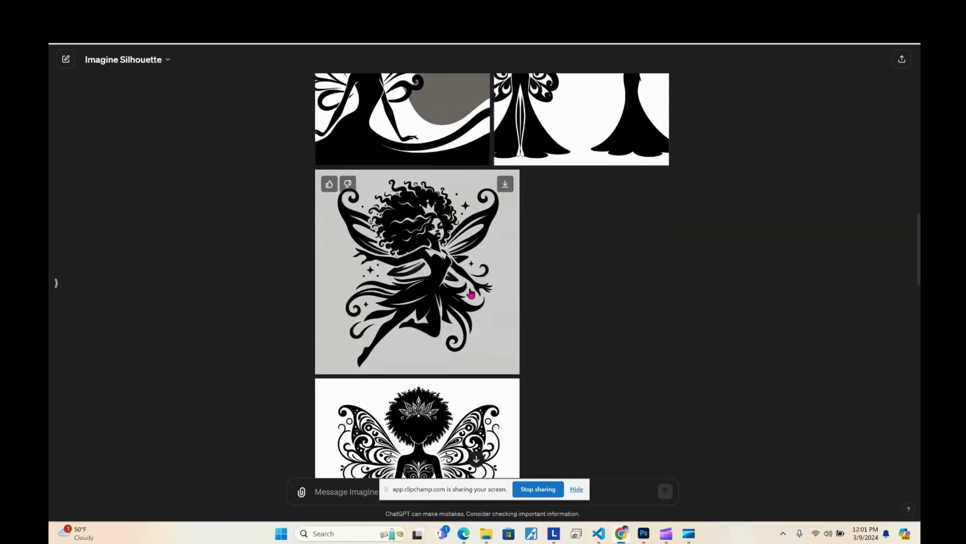
{"action": "scroll", "coordinate": [472, 294], "scroll_direction": "down", "scroll_amount": 3}
{"action": "scroll", "coordinate": [471, 294], "scroll_direction": "down", "scroll_amount": 2}
{"action": "scroll", "coordinate": [442, 274], "scroll_direction": "up", "scroll_amount": 1}
Compare the uploaded Easter puppy picture with the black-and-white silhouette generated from it
{"action": "scroll", "coordinate": [443, 273], "scroll_direction": "down", "scroll_amount": 4}
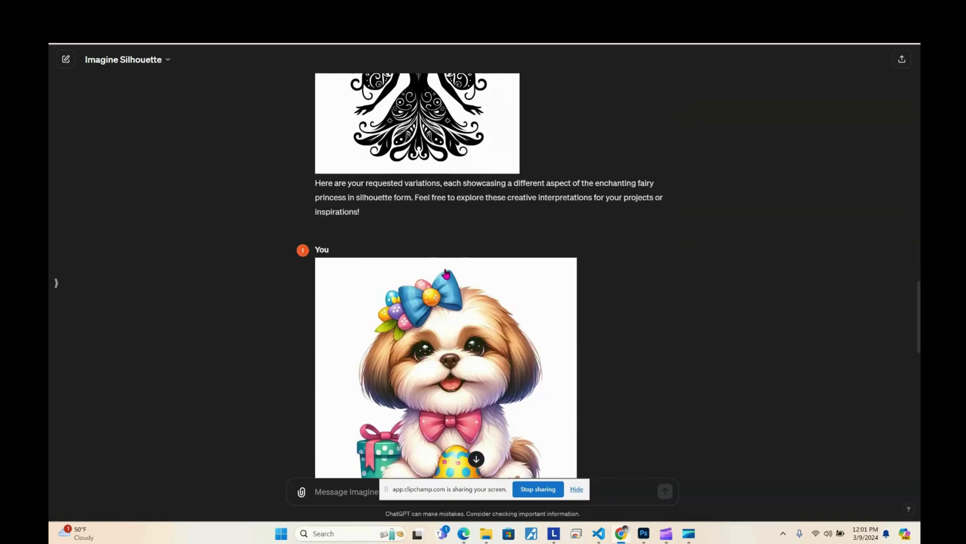
{"action": "scroll", "coordinate": [446, 276], "scroll_direction": "down", "scroll_amount": 5}
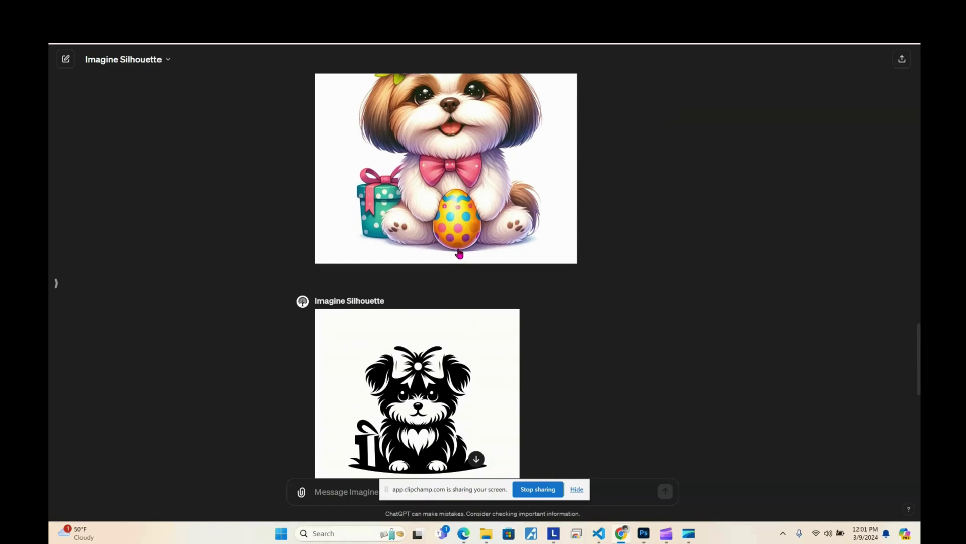
{"action": "scroll", "coordinate": [453, 259], "scroll_direction": "down", "scroll_amount": 2}
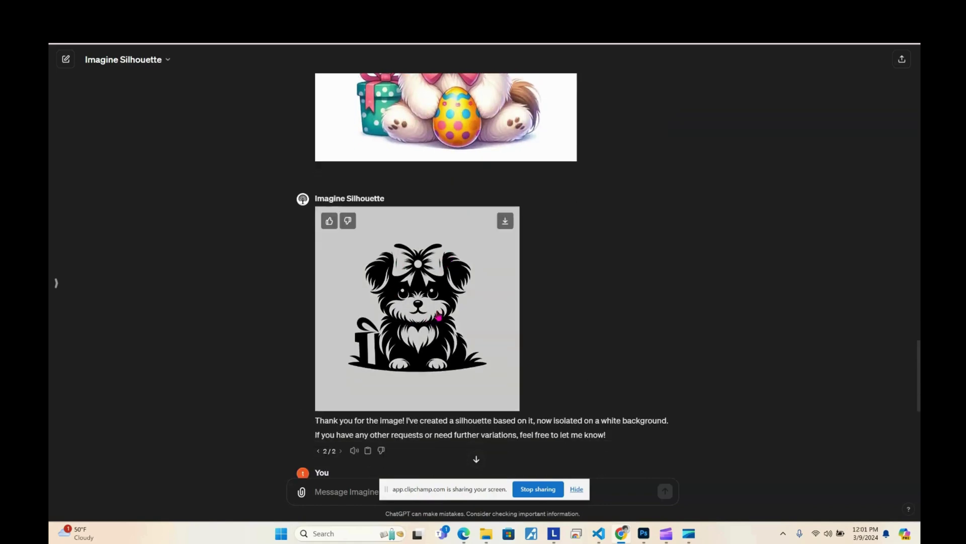
{"action": "scroll", "coordinate": [467, 146], "scroll_direction": "up", "scroll_amount": 2}
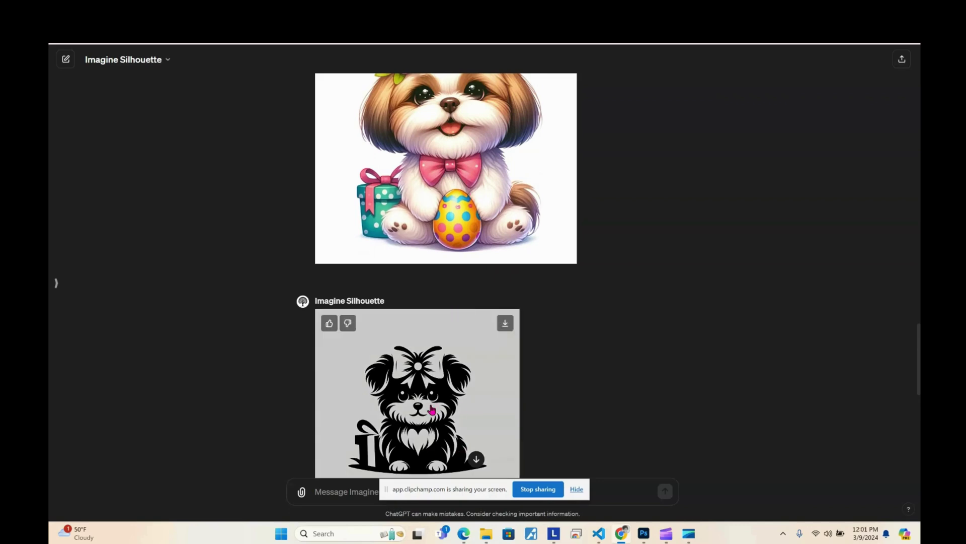
{"action": "scroll", "coordinate": [432, 410], "scroll_direction": "down", "scroll_amount": 3}
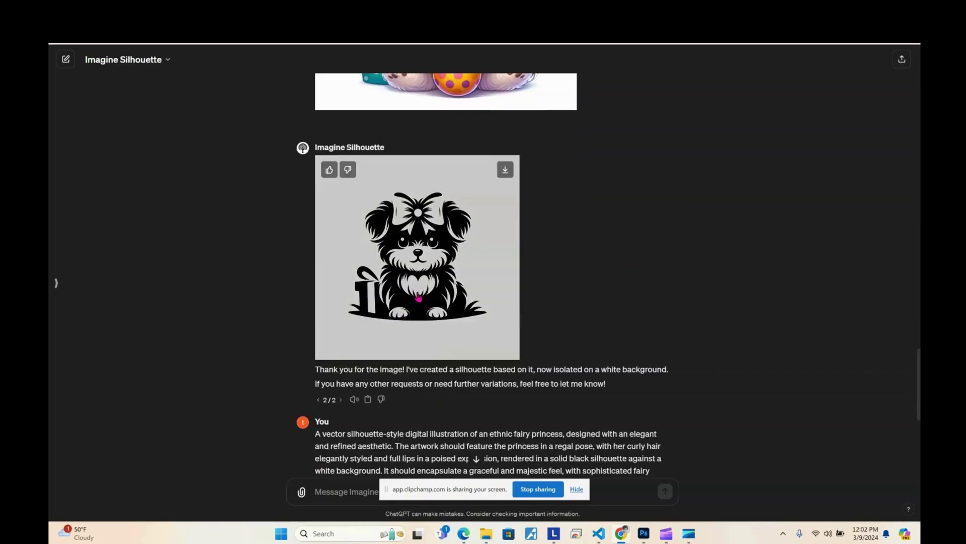
Review the elegant fairy princess prompt at the end of the chat and open its silhouette at full size
{"action": "scroll", "coordinate": [413, 307], "scroll_direction": "down", "scroll_amount": 7}
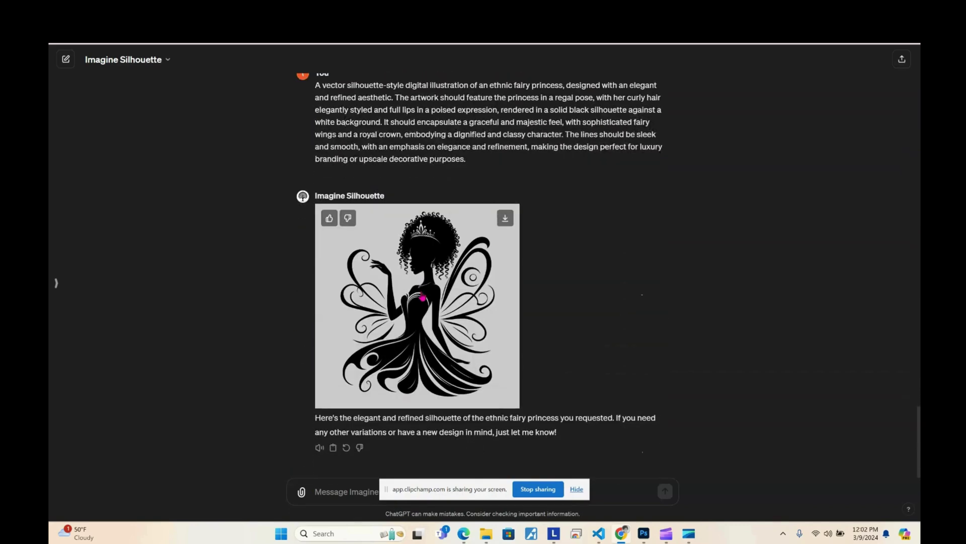
{"action": "scroll", "coordinate": [422, 299], "scroll_direction": "up", "scroll_amount": 3}
{"action": "scroll", "coordinate": [420, 307], "scroll_direction": "down", "scroll_amount": 3}
{"action": "left_click", "coordinate": [464, 334]}
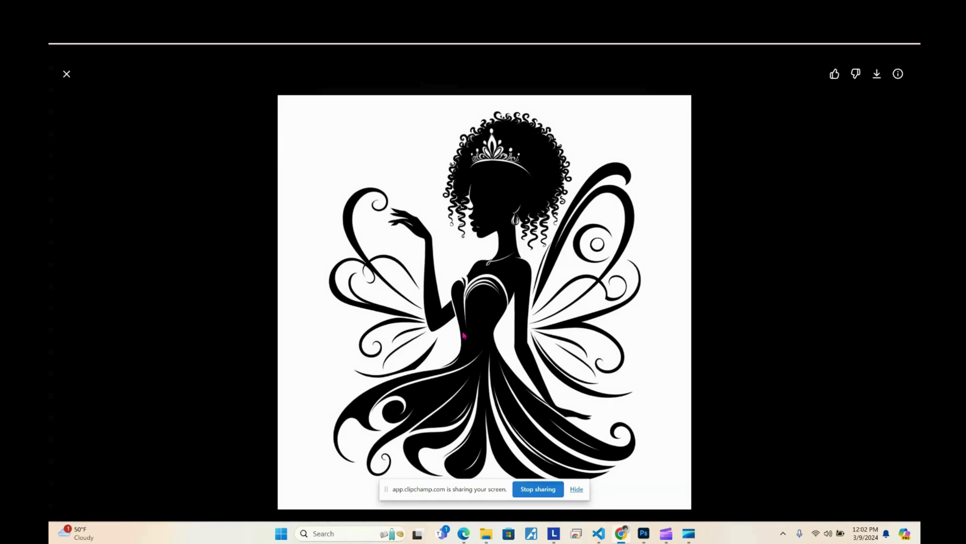